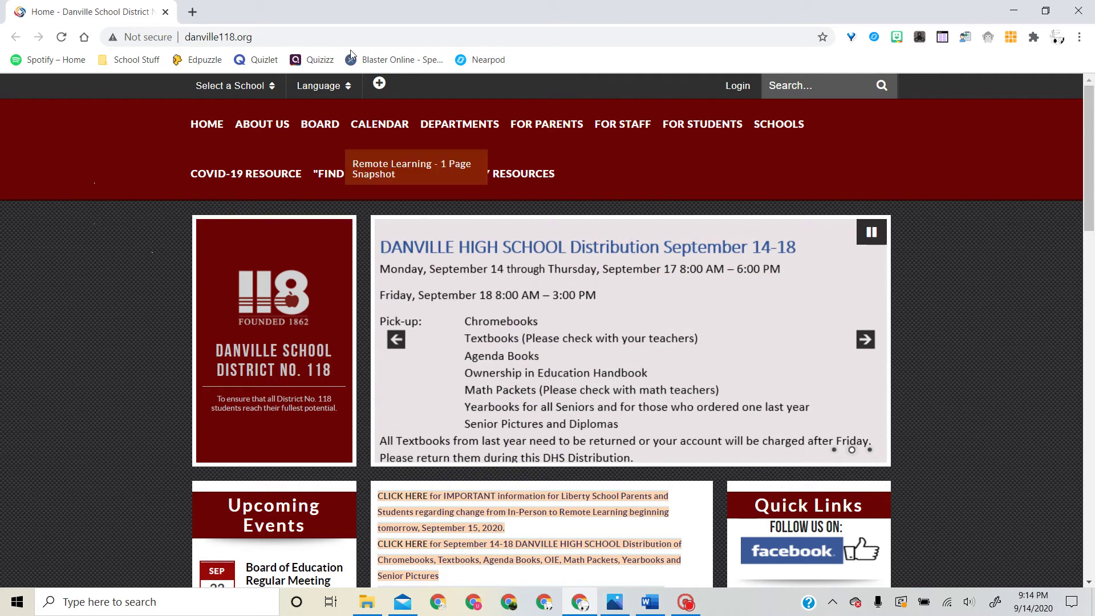
# Open Google Meet in a new browser tab and bring up the prompt to join or start a meeting.
pyautogui.click(192, 11)
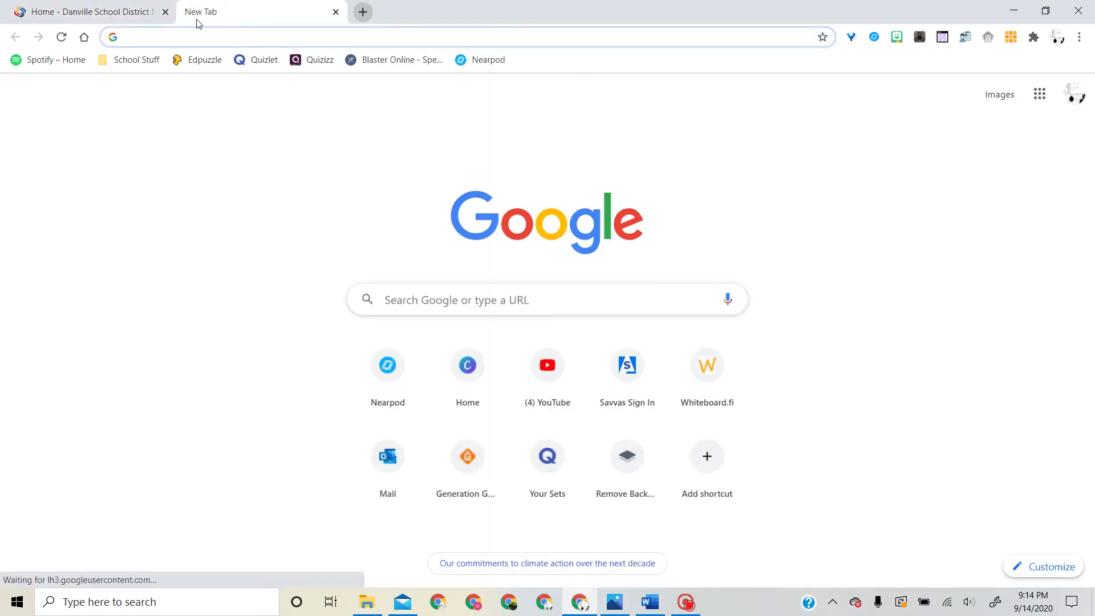
pyautogui.click(1039, 96)
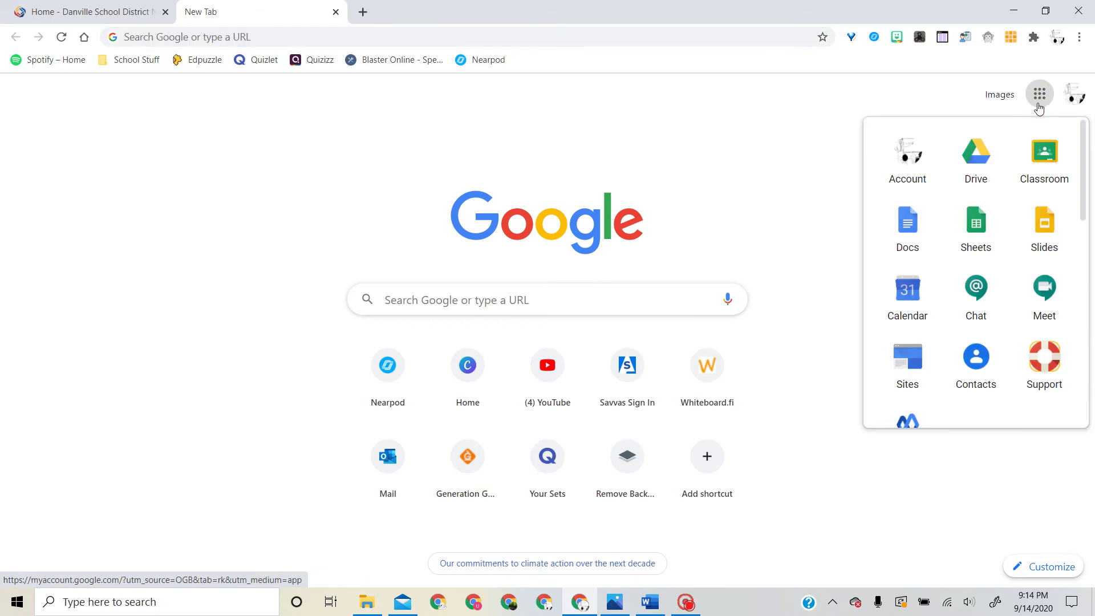
pyautogui.click(1048, 288)
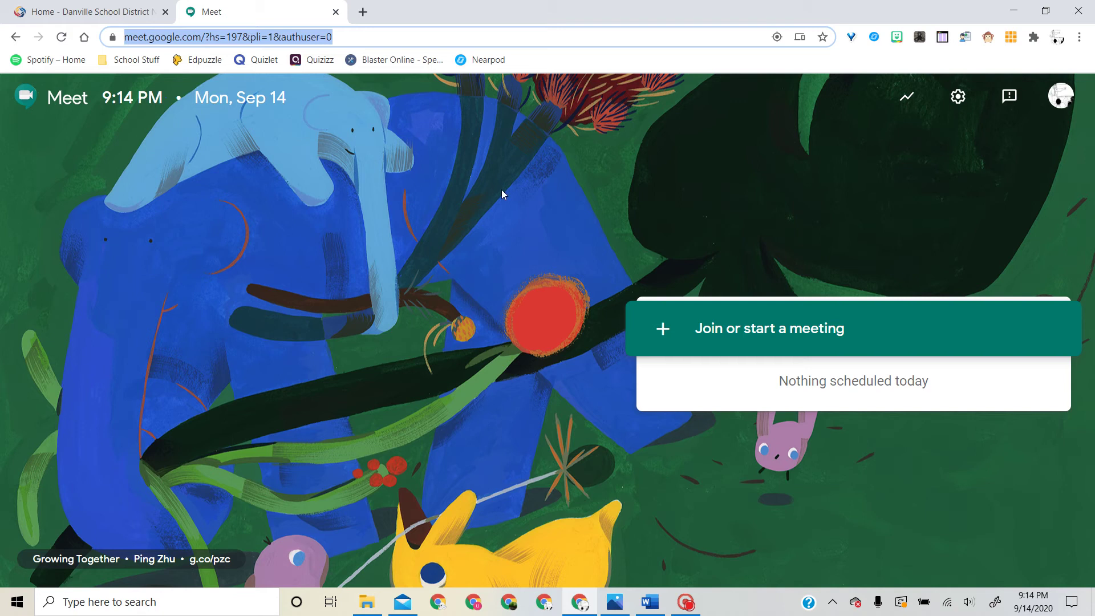
pyautogui.click(759, 338)
pyautogui.click(587, 347)
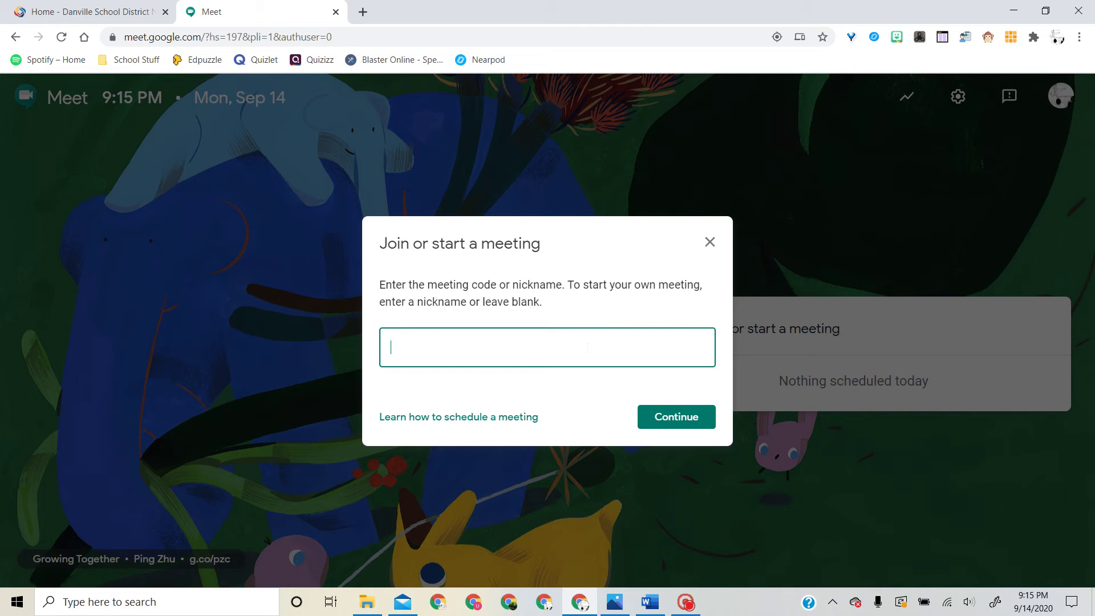
pyautogui.write('hubb')
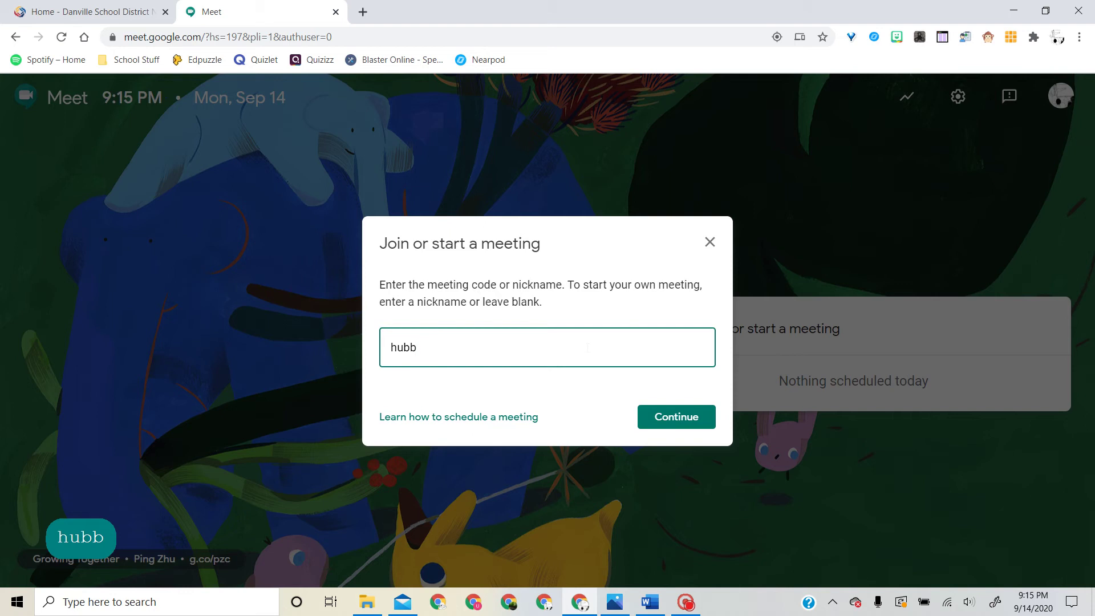
pyautogui.write('2021')
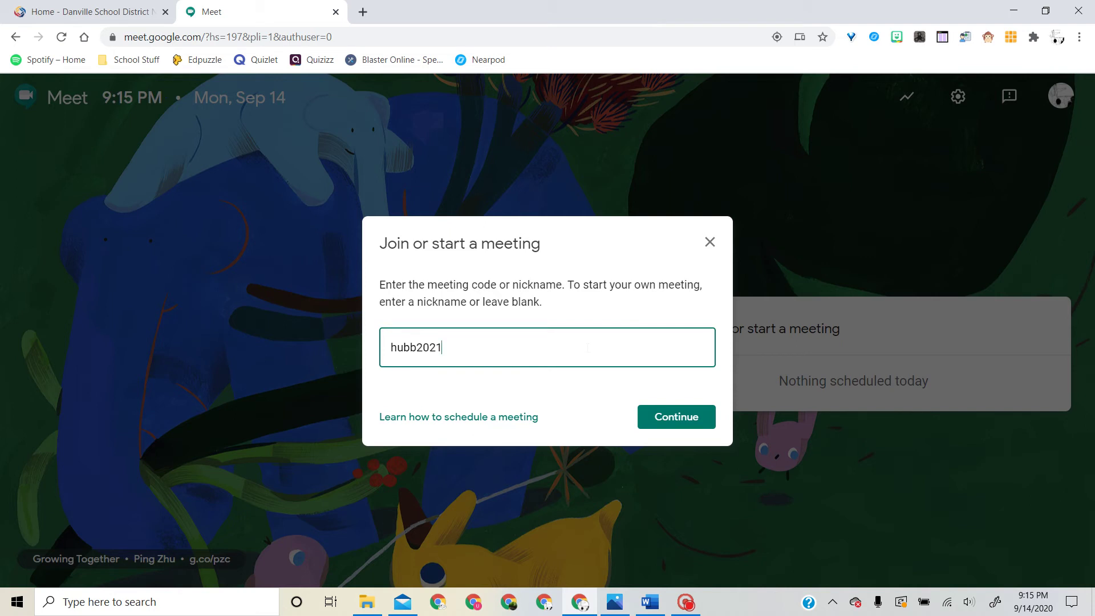
pyautogui.moveTo(587, 348); pyautogui.dragTo(378, 354)
pyautogui.press('BackSpace')
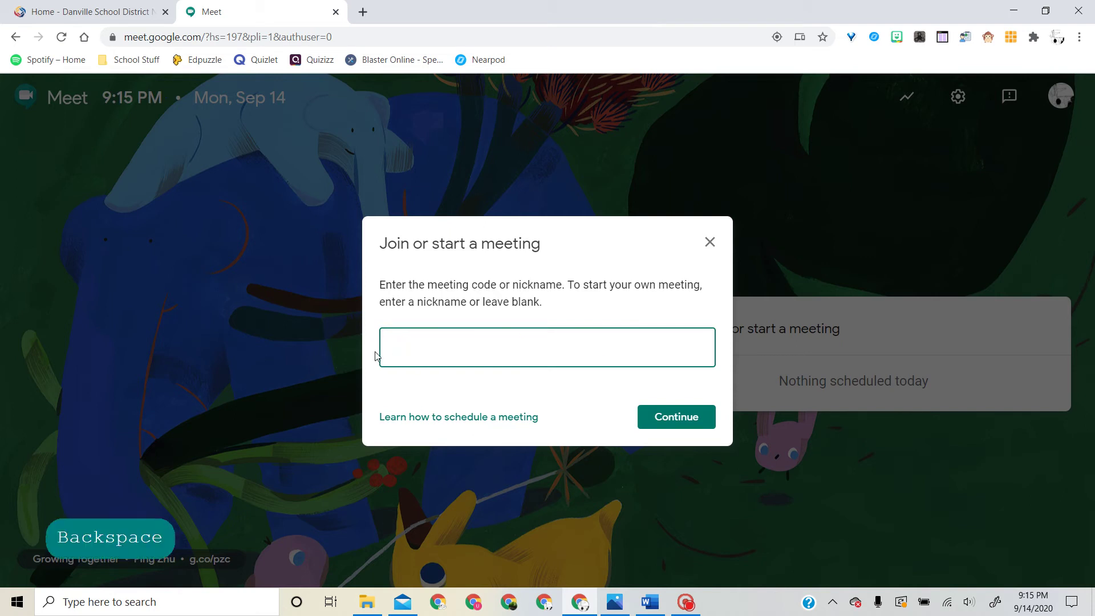
# Create a meeting with the code or nickname left blank and highlight its meeting link.
pyautogui.click(684, 425)
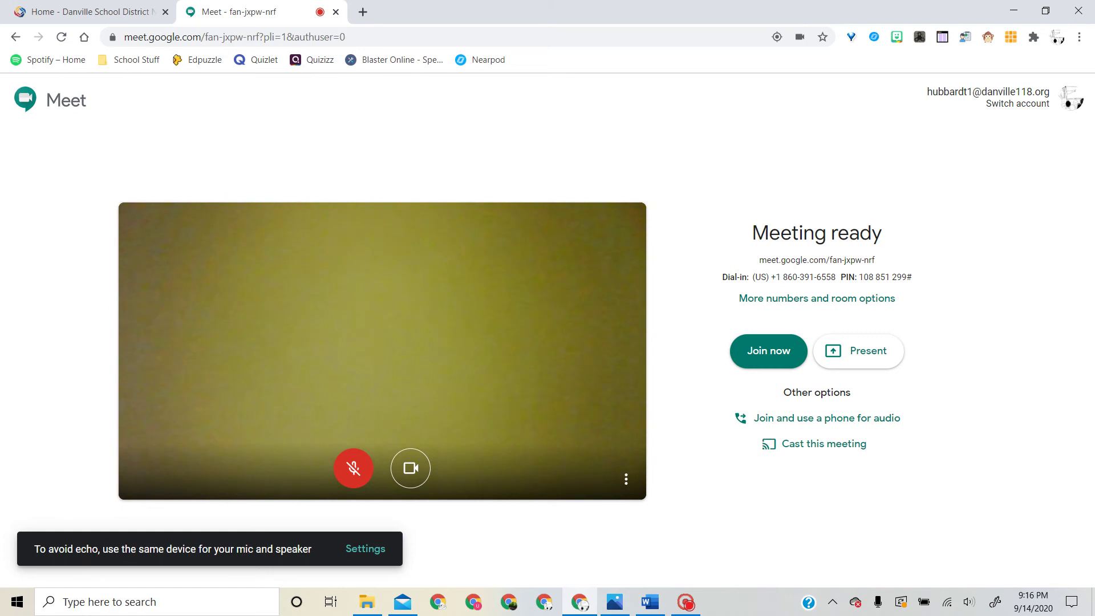
pyautogui.moveTo(759, 260); pyautogui.dragTo(900, 259)
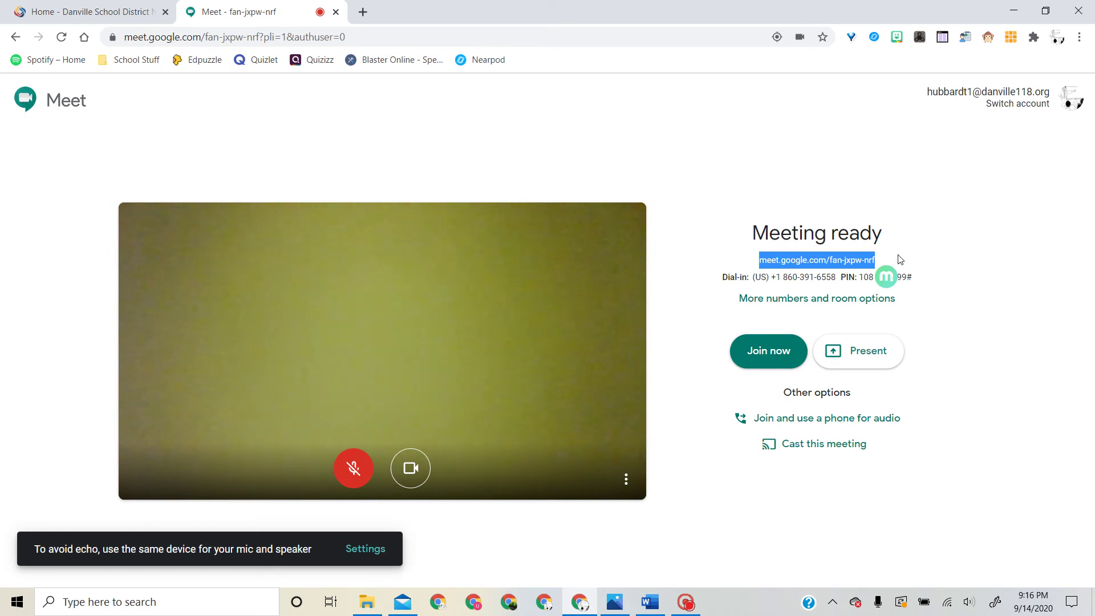
pyautogui.click(841, 217)
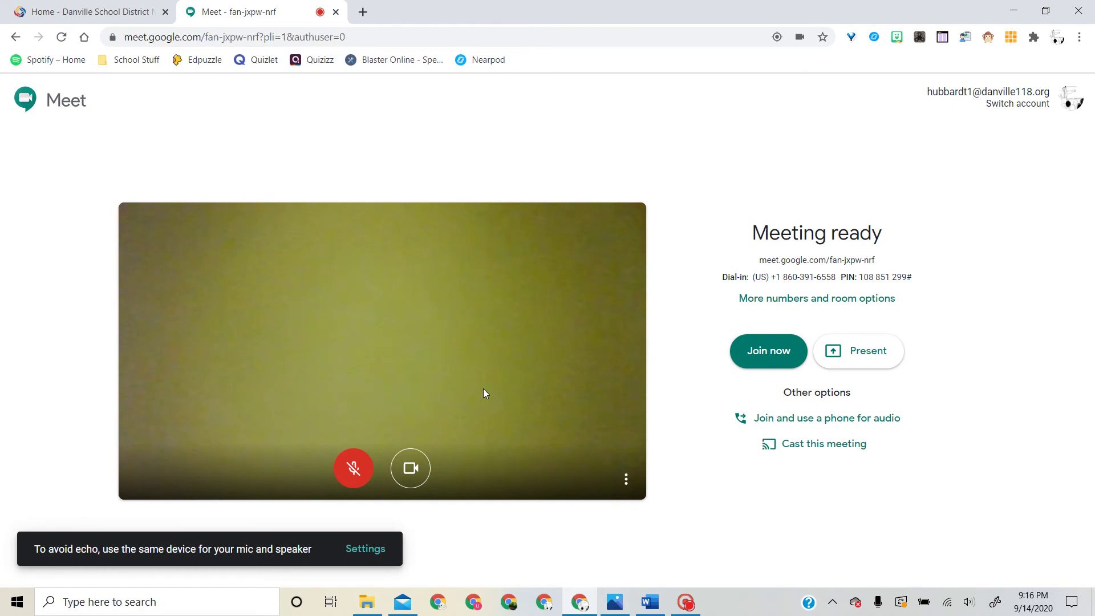
# Toggle the microphone on and back off, and the camera off and back on, in the pre-join preview.
pyautogui.click(354, 475)
pyautogui.click(354, 475)
pyautogui.click(412, 476)
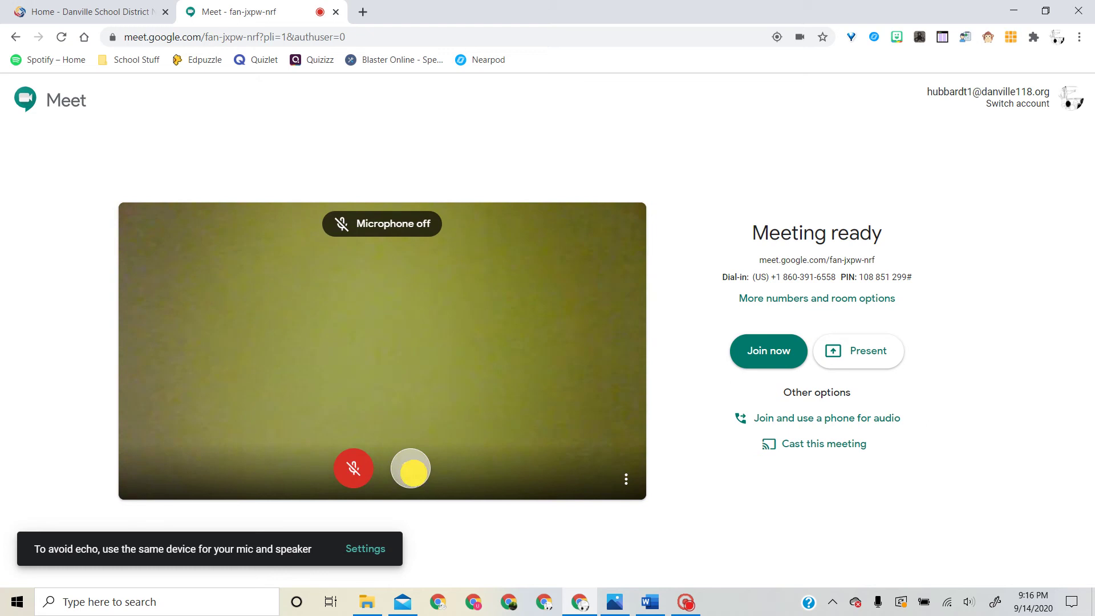
pyautogui.click(412, 476)
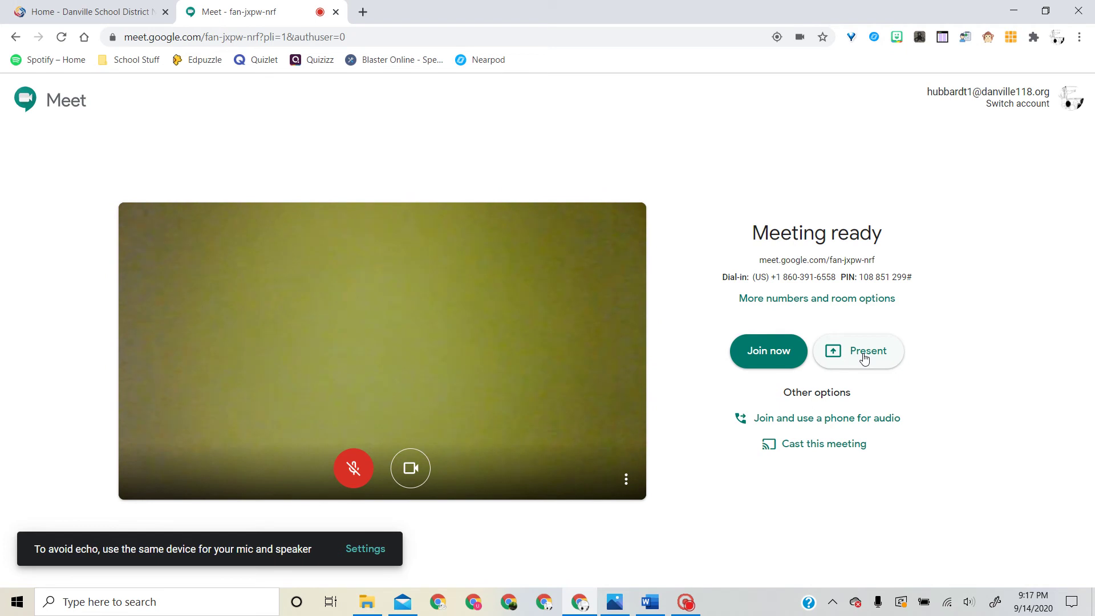
# Review the Call me and Dial in options for using a phone for audio, and close them.
pyautogui.click(804, 425)
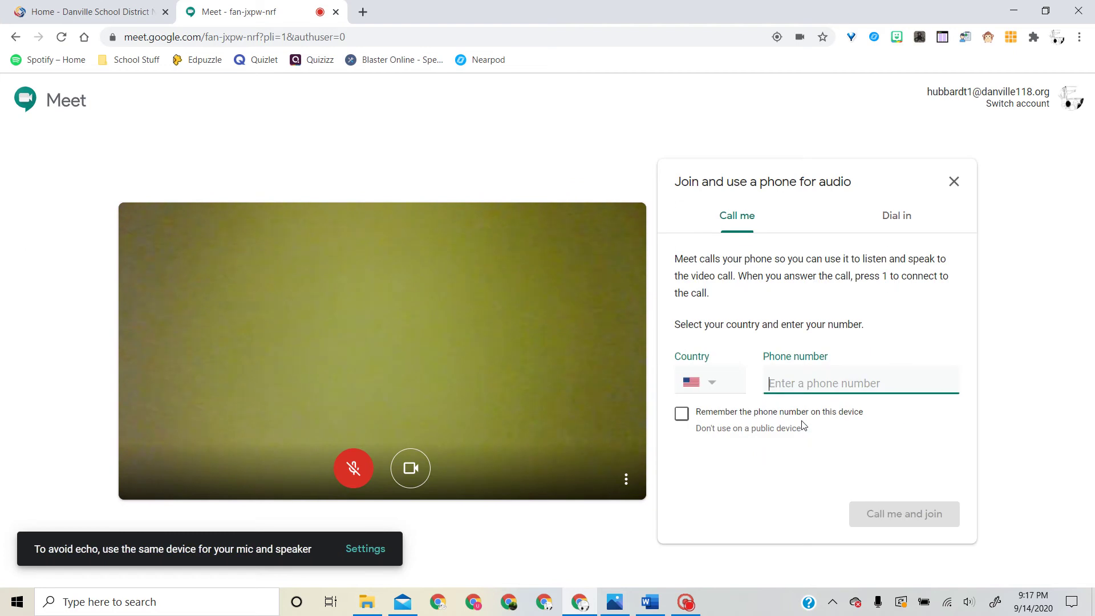
pyautogui.click(808, 381)
pyautogui.click(884, 218)
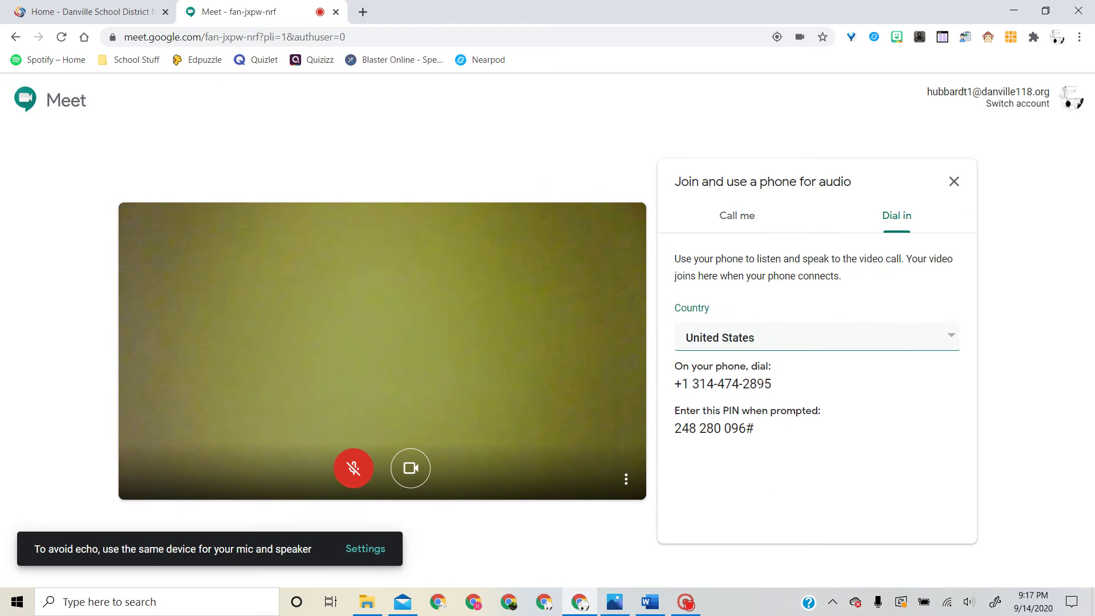
pyautogui.click(956, 183)
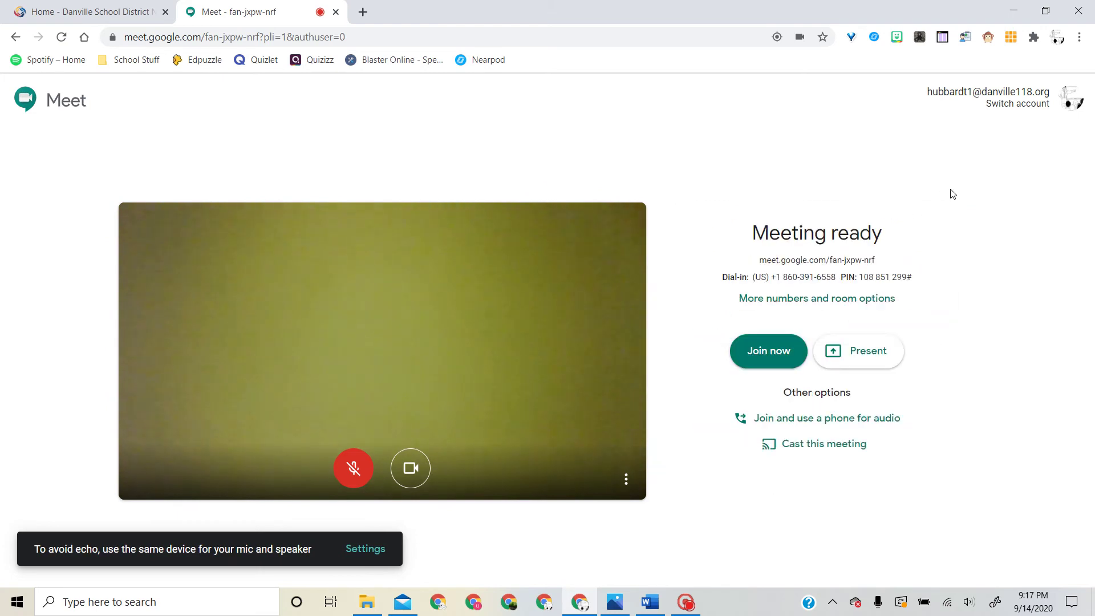
# Join the meeting and copy the joining info offered for adding others.
pyautogui.click(769, 353)
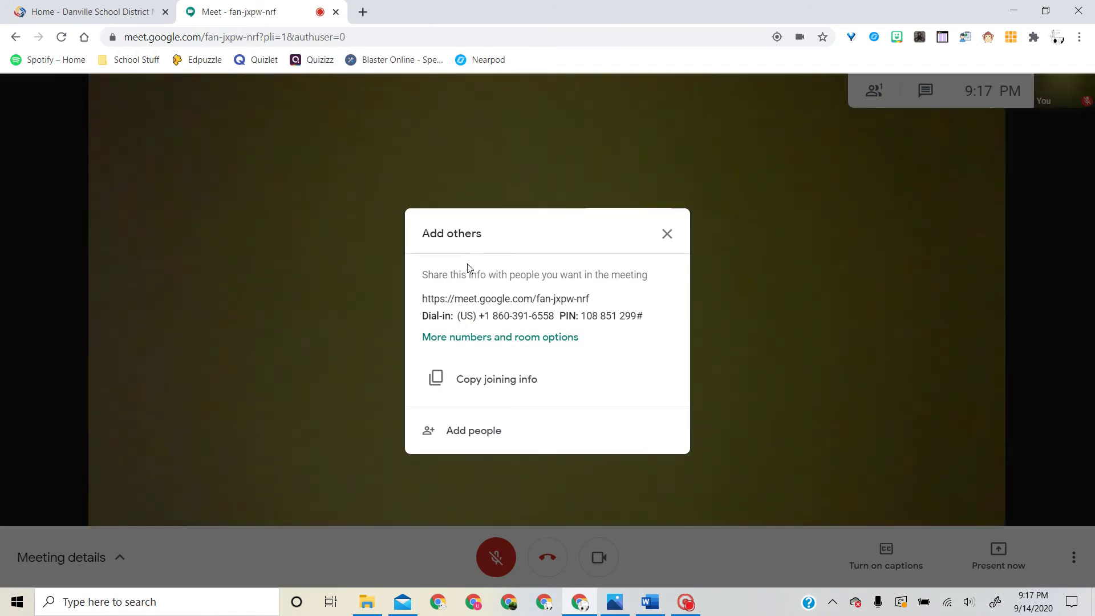
pyautogui.click(522, 388)
pyautogui.click(667, 234)
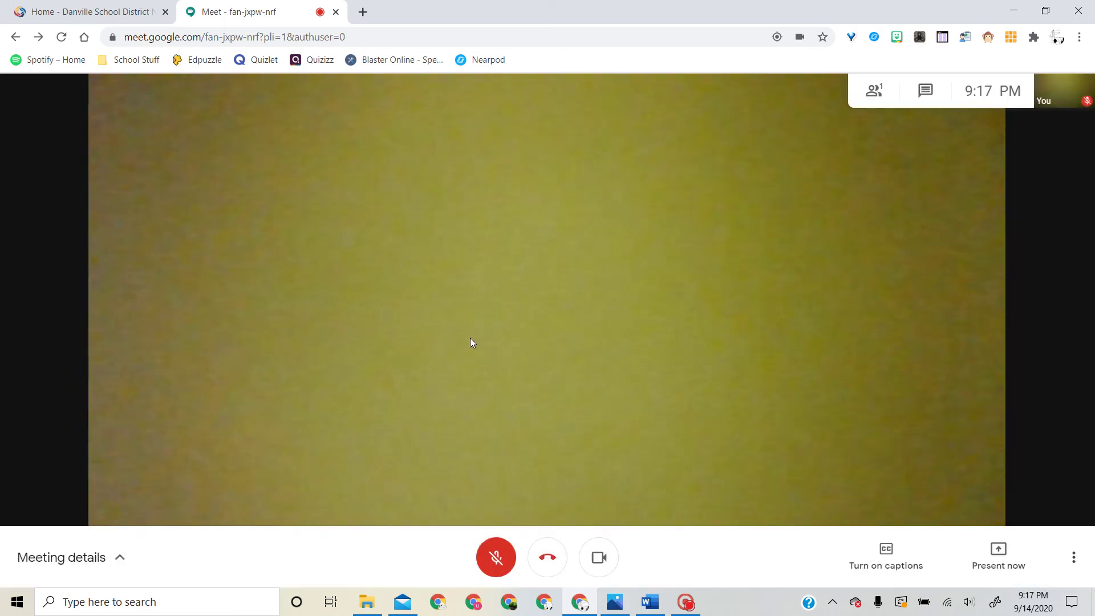
# Review the joining info and attachments in the meeting details, and close them.
pyautogui.click(114, 562)
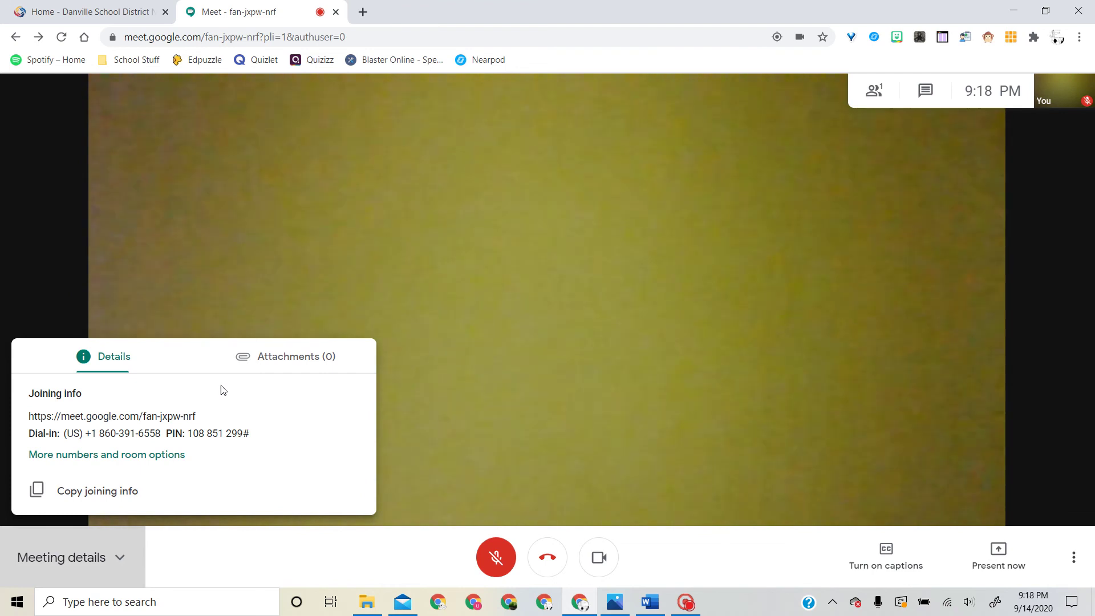
pyautogui.click(256, 366)
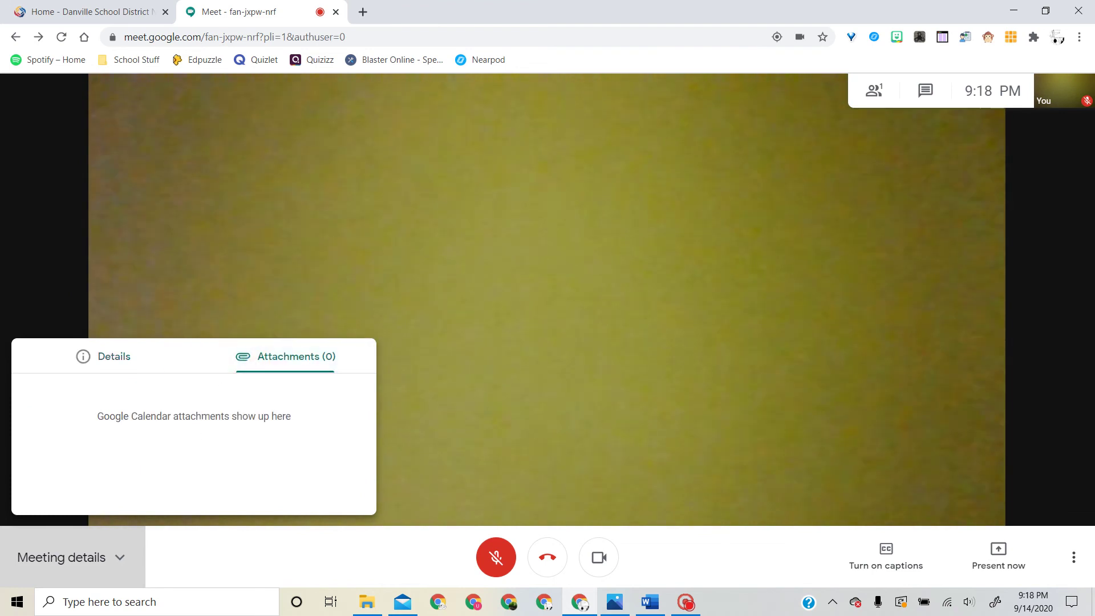
pyautogui.click(161, 366)
pyautogui.click(398, 315)
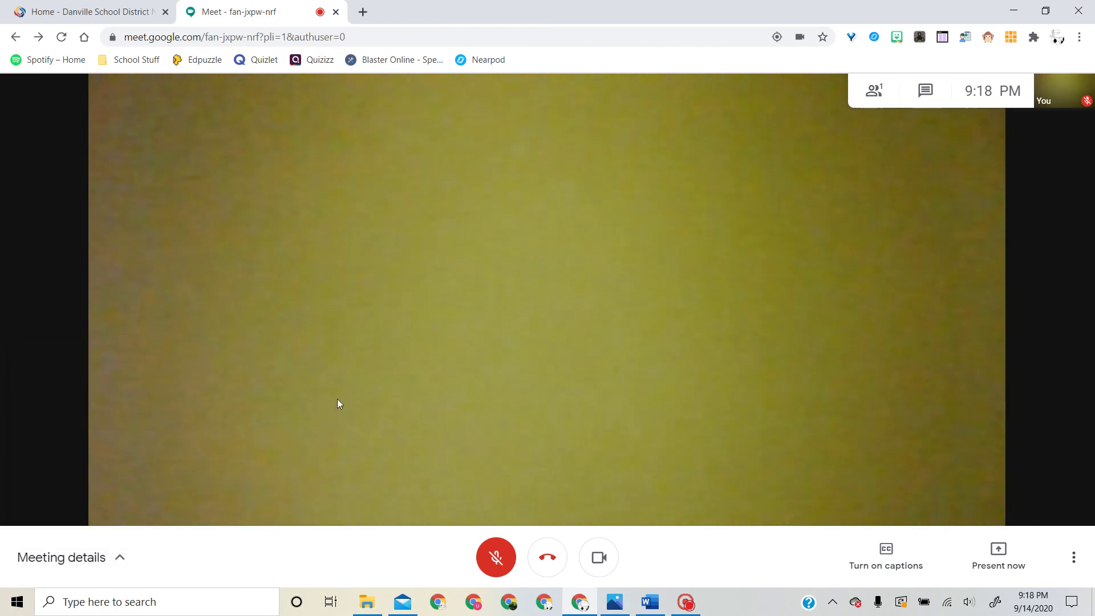
# Unmute and mute the microphone again during the call, and turn the camera off and back on.
pyautogui.click(494, 565)
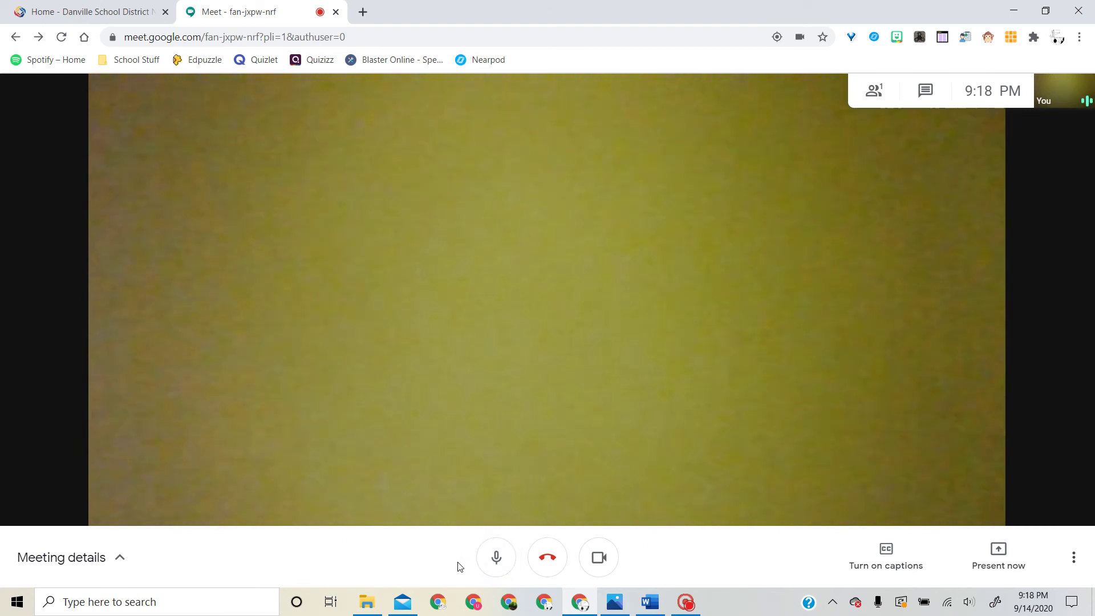
pyautogui.click(490, 561)
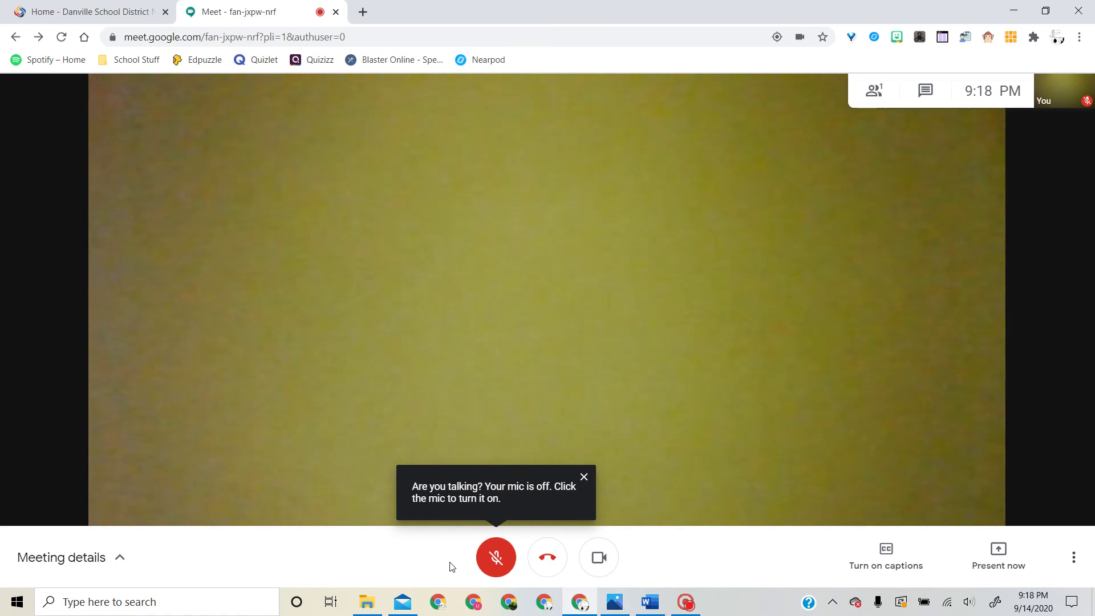
pyautogui.click(612, 559)
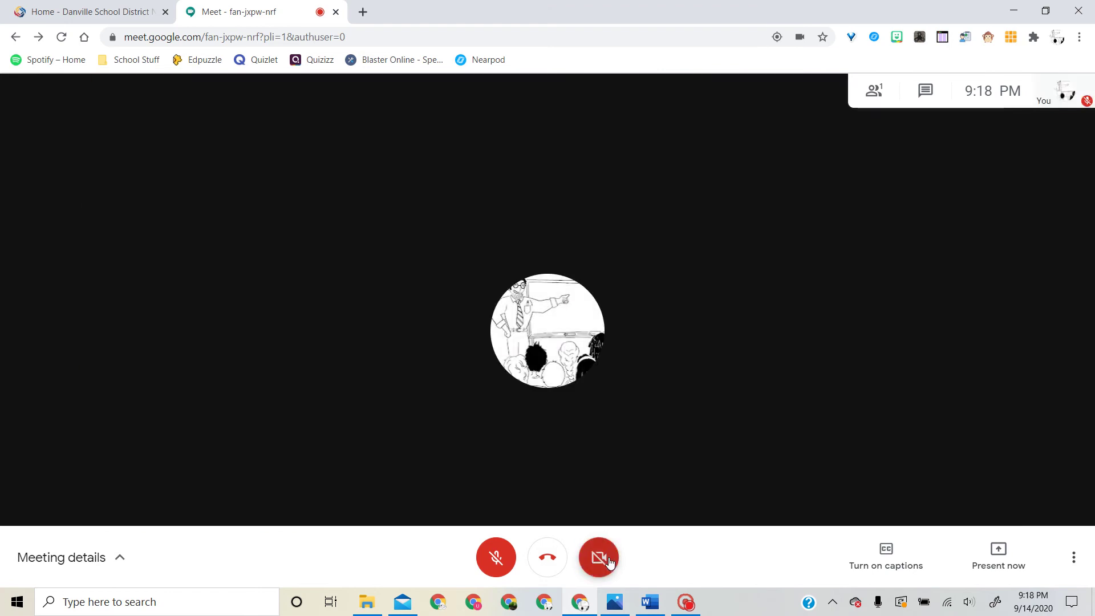
pyautogui.click(610, 562)
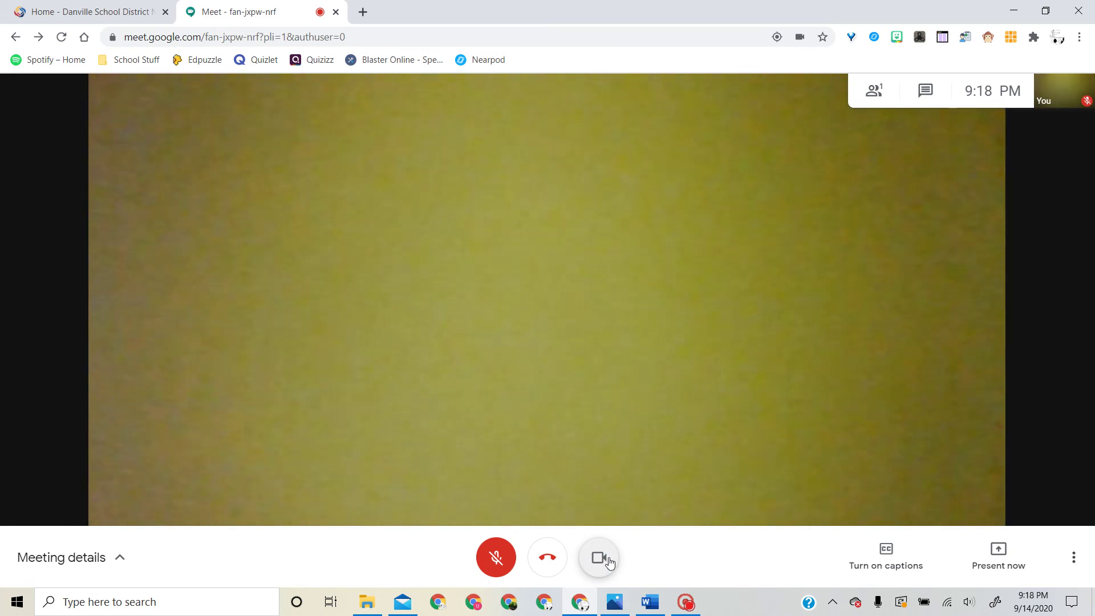
# Leave the meeting and rejoin the same one.
pyautogui.click(553, 568)
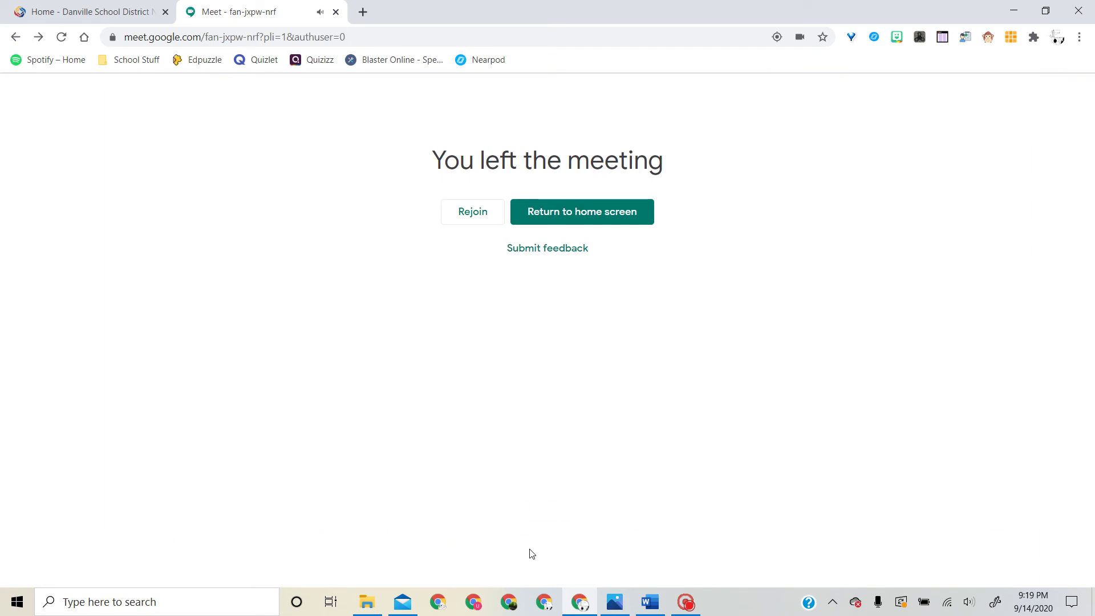
pyautogui.click(484, 217)
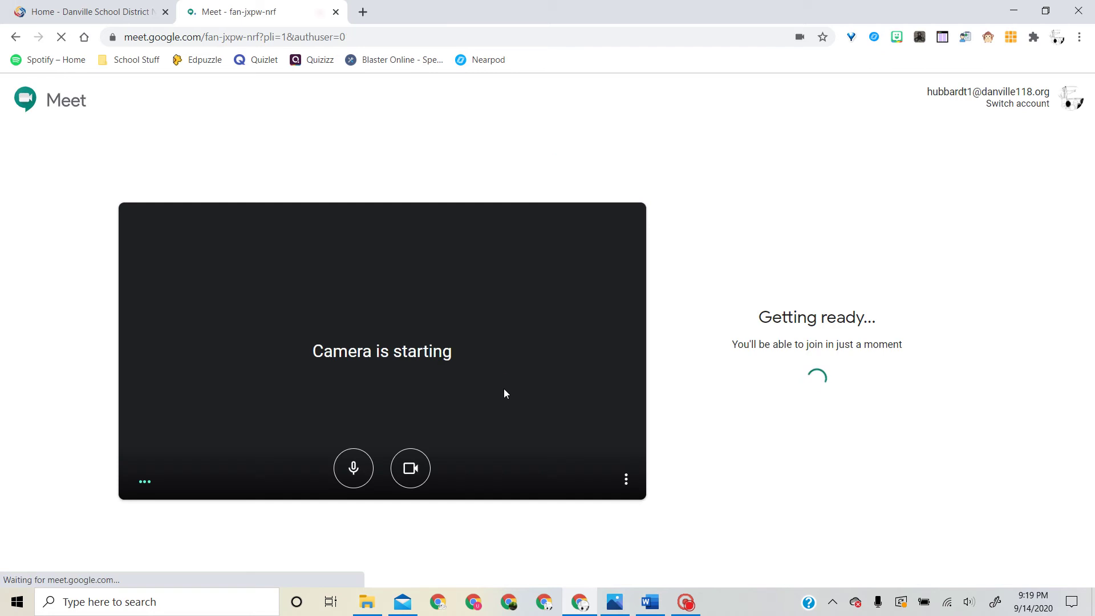
pyautogui.click(768, 350)
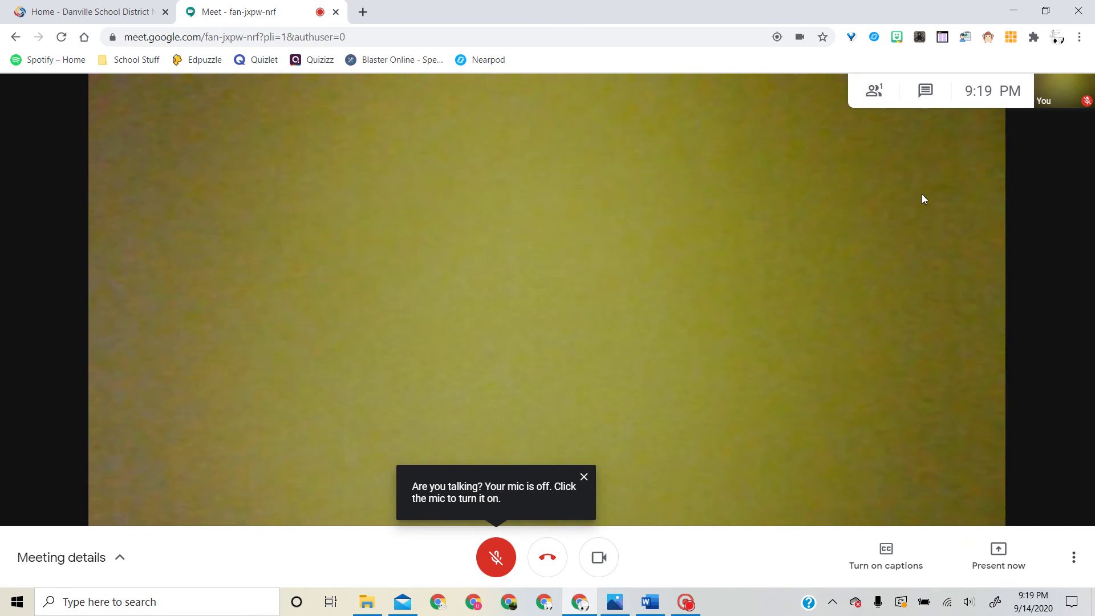
# Show the participant list and copy the meeting link from the joining info.
pyautogui.click(876, 92)
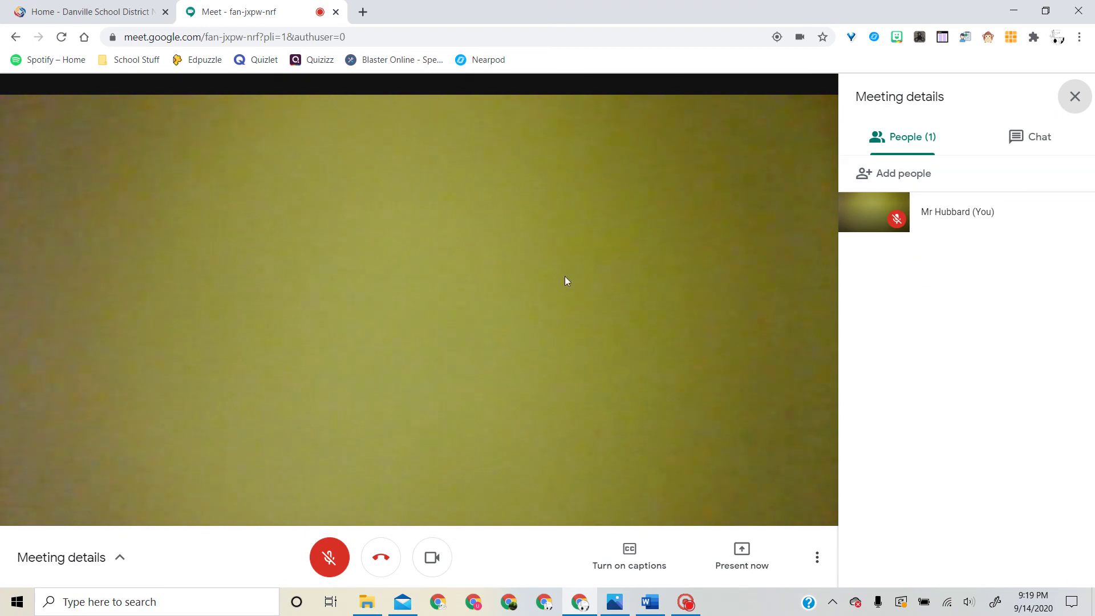
pyautogui.click(116, 560)
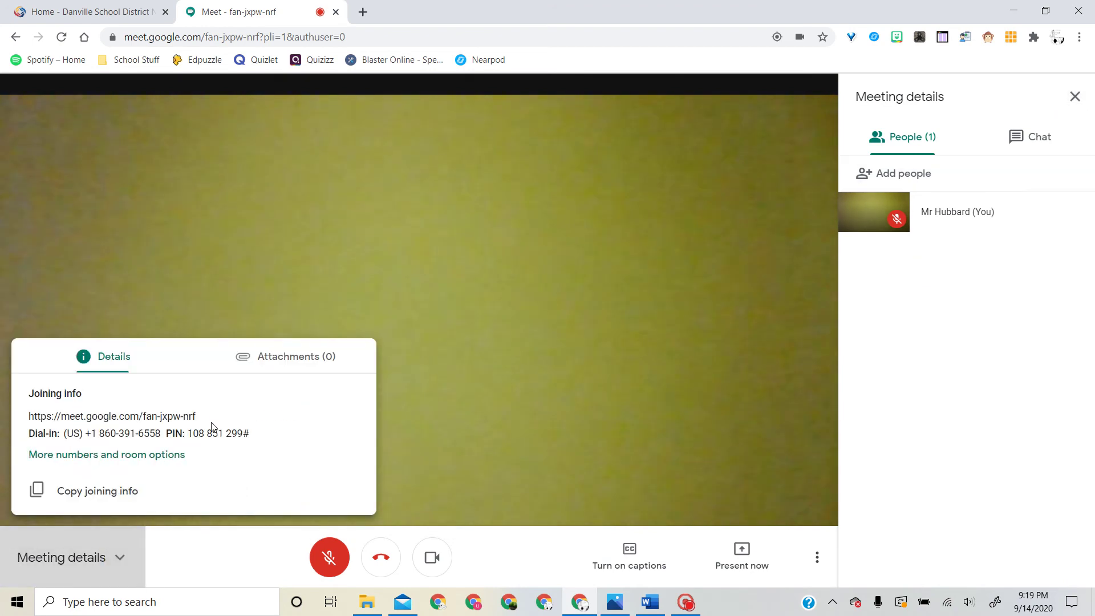
pyautogui.moveTo(209, 423); pyautogui.dragTo(15, 397)
pyautogui.hotkey('ctrl', 'c')
# Open the copied meeting link in a new browser tab and join the call as a second participant.
pyautogui.click(371, 17)
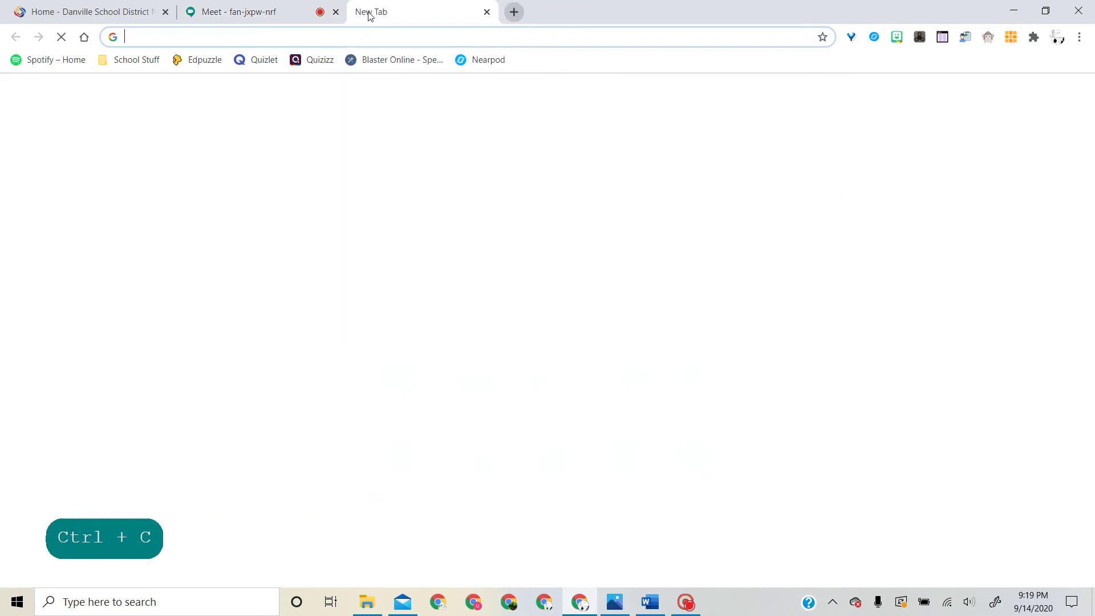
pyautogui.hotkey('ctrl', 'v')
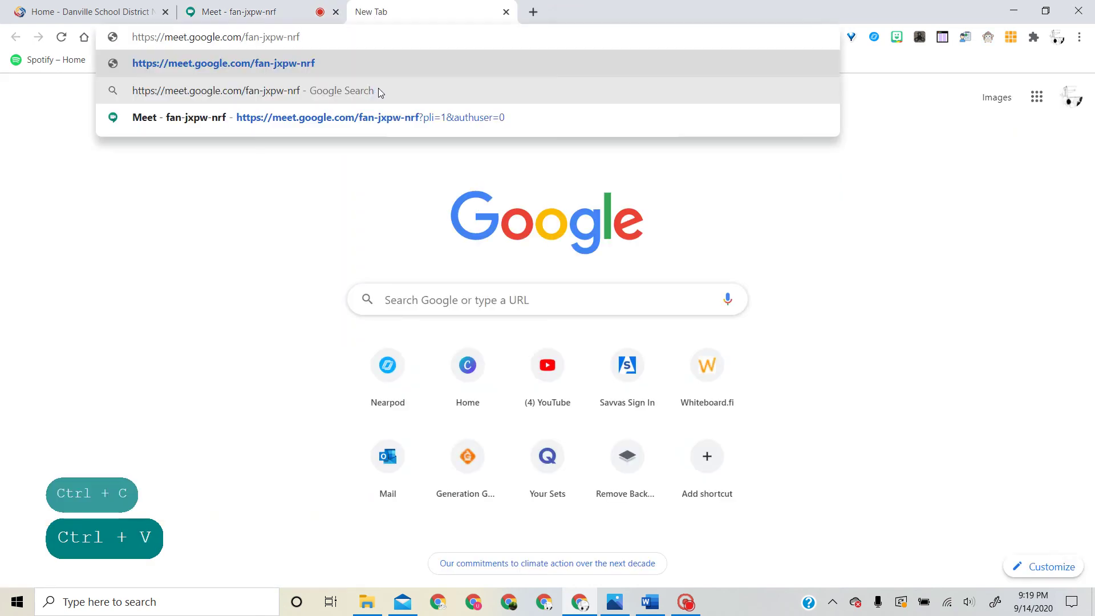
pyautogui.press('Return')
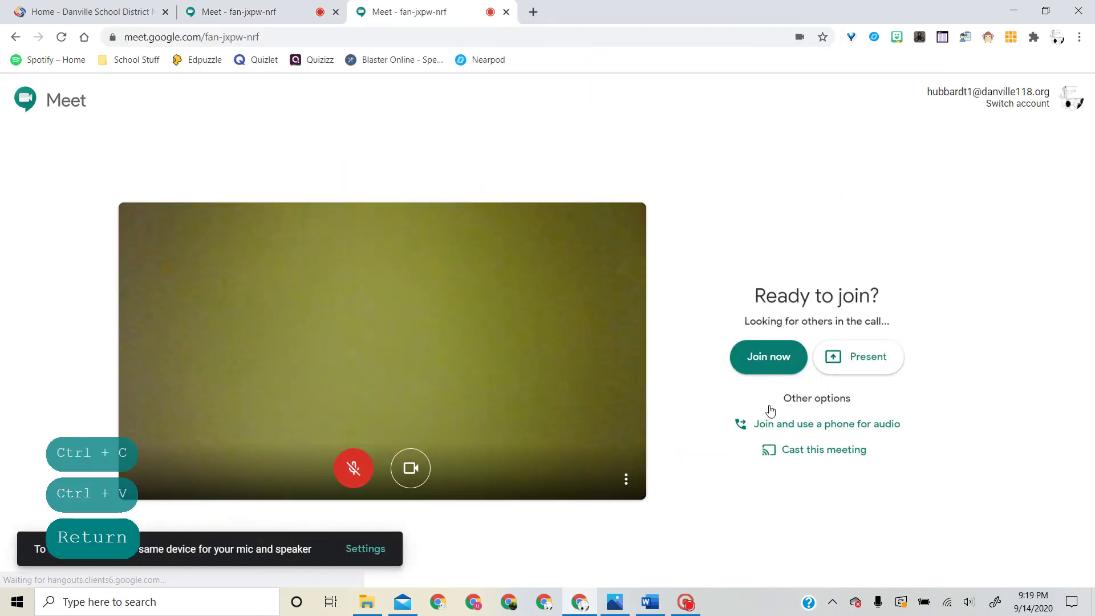
pyautogui.click(775, 357)
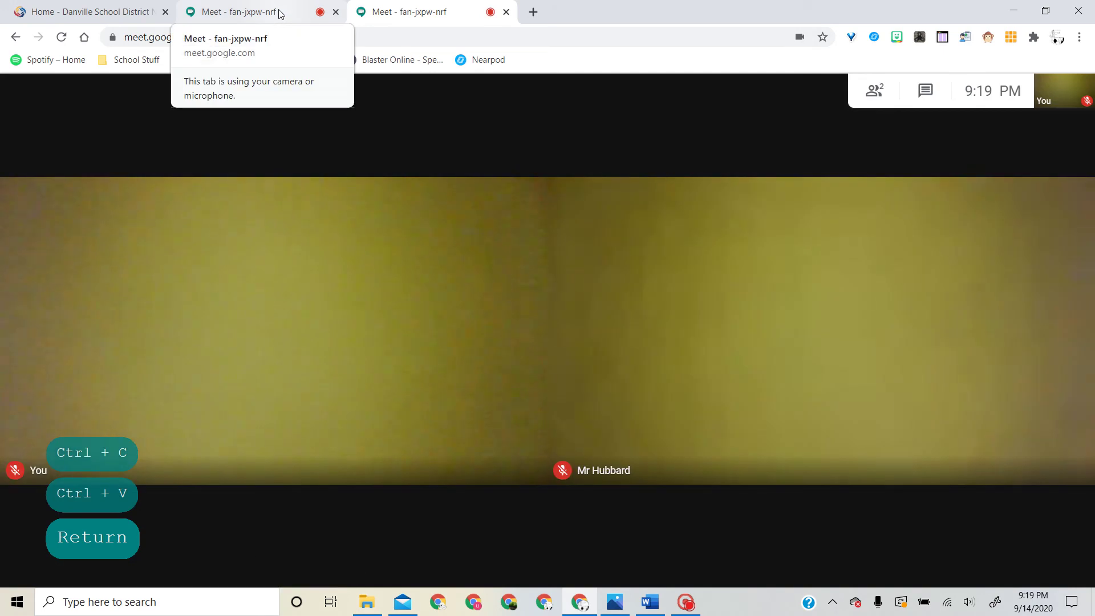
# Return to the host's meeting tab, show the second participant's controls in the participant list, and close the list.
pyautogui.click(280, 14)
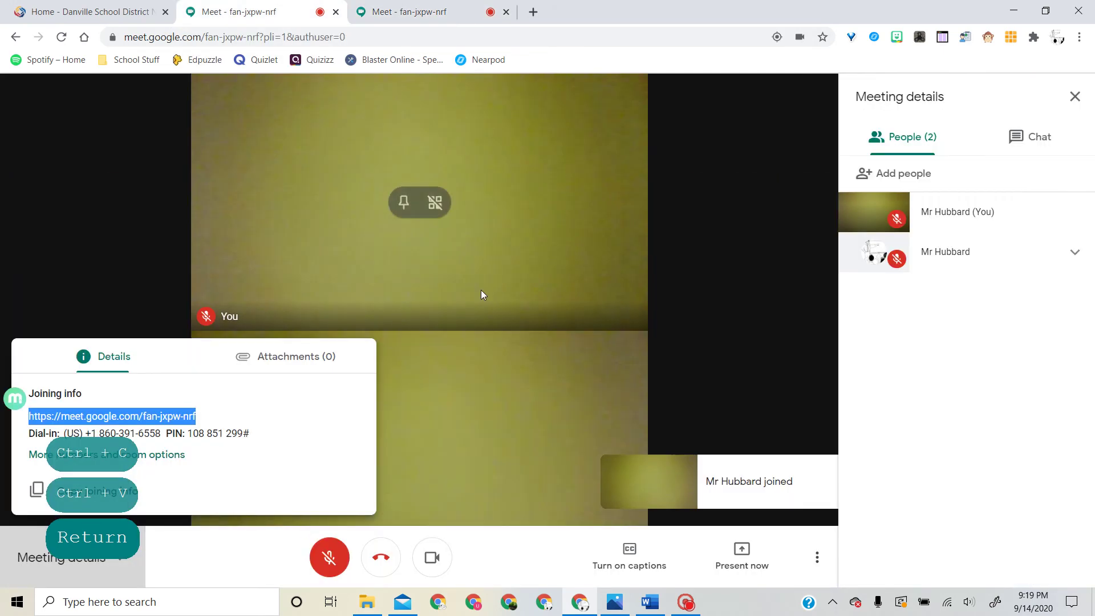
pyautogui.click(967, 257)
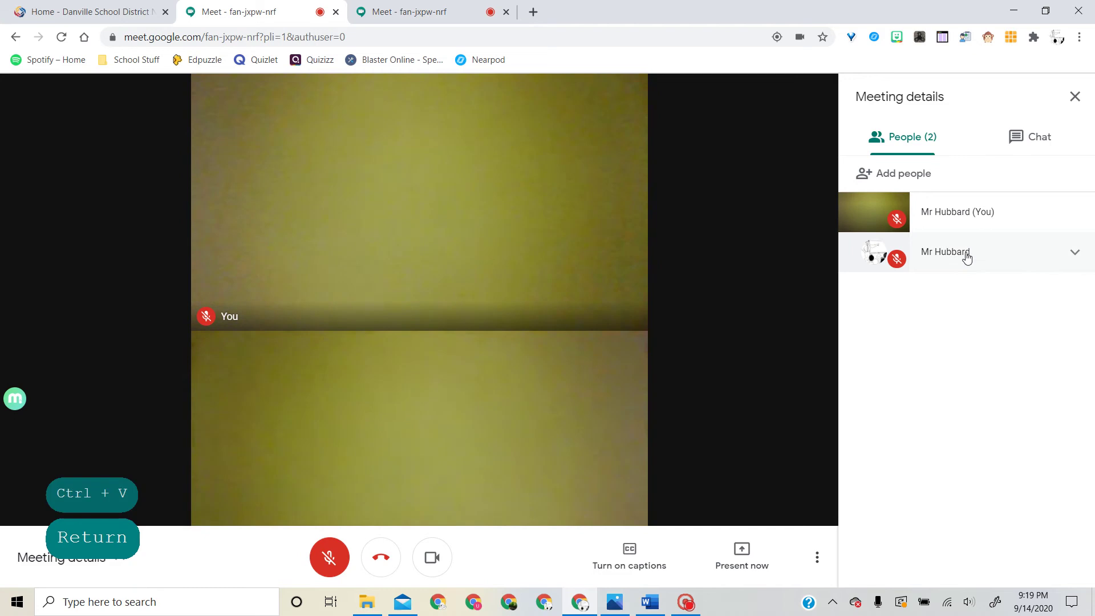
pyautogui.click(1075, 255)
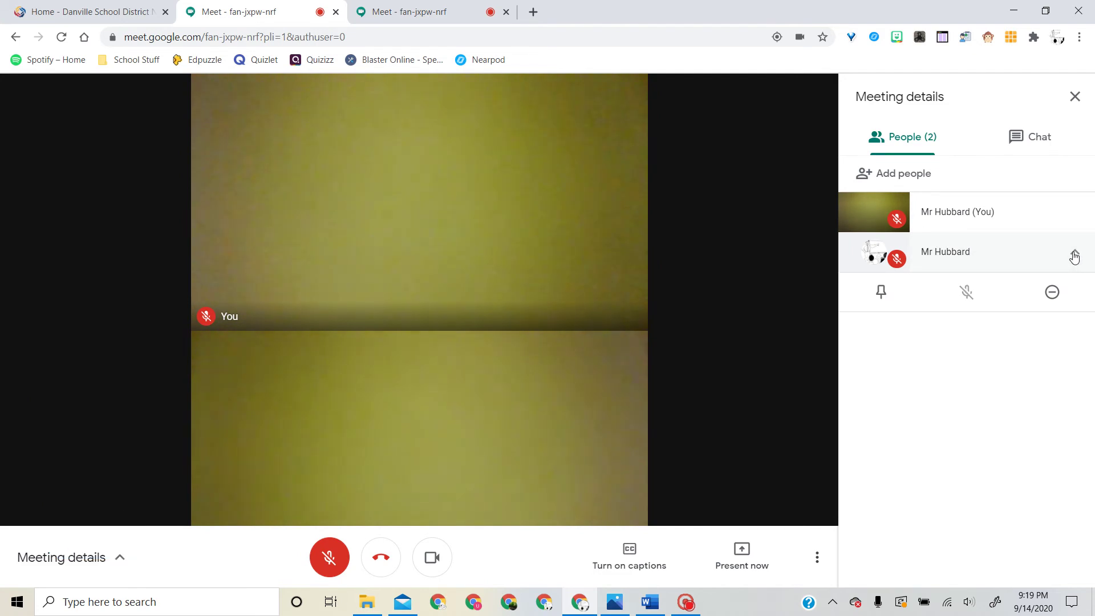
pyautogui.click(1075, 97)
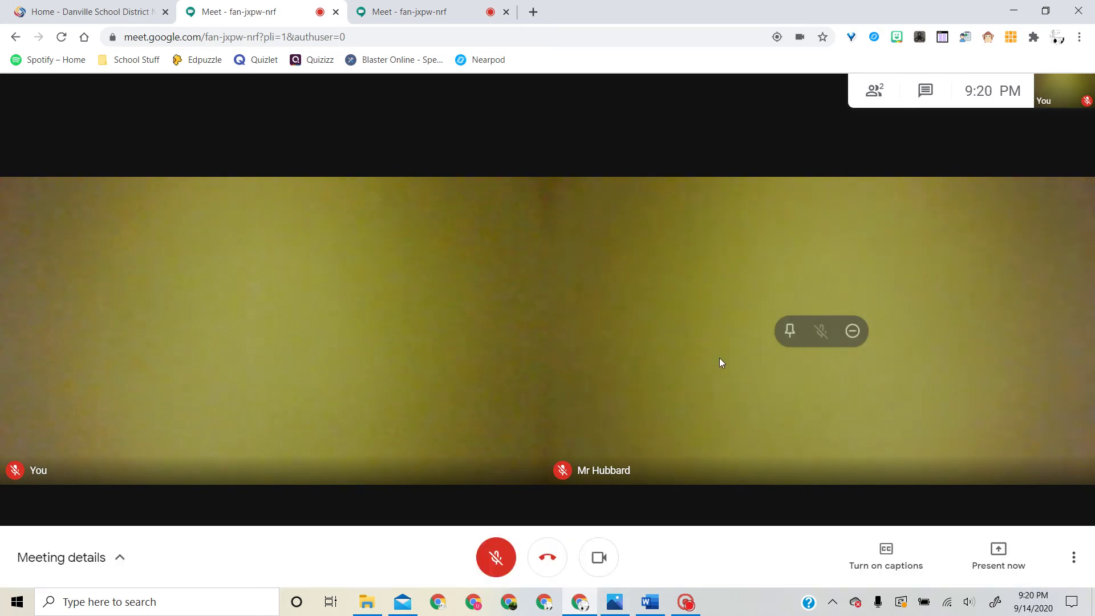
# Reopen the participant list, expand the second participant's controls, and pin and unpin that participant's video.
pyautogui.click(875, 90)
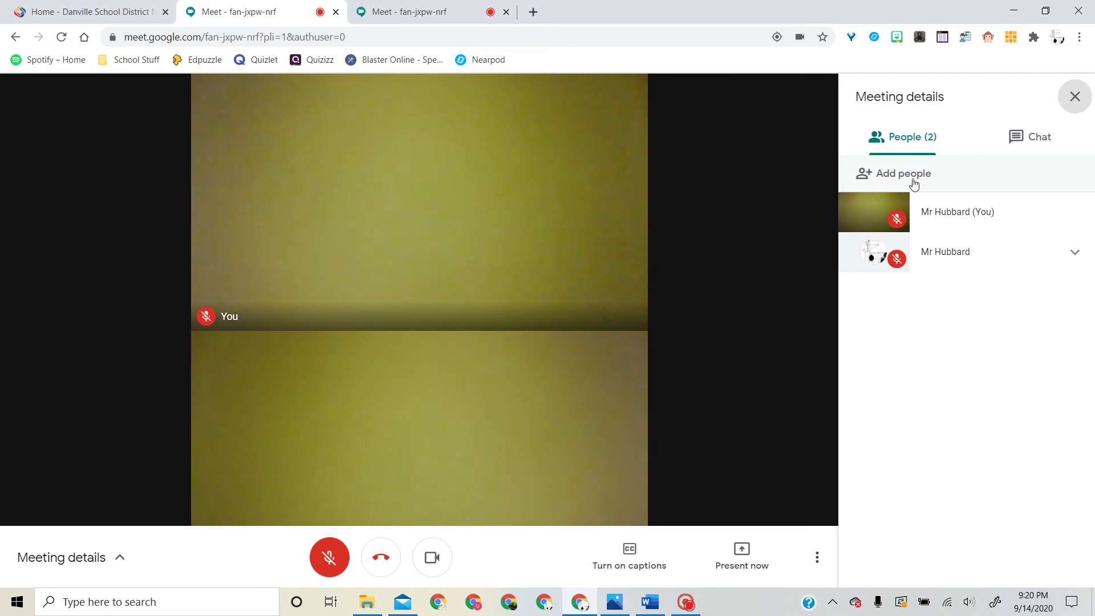
pyautogui.click(1022, 256)
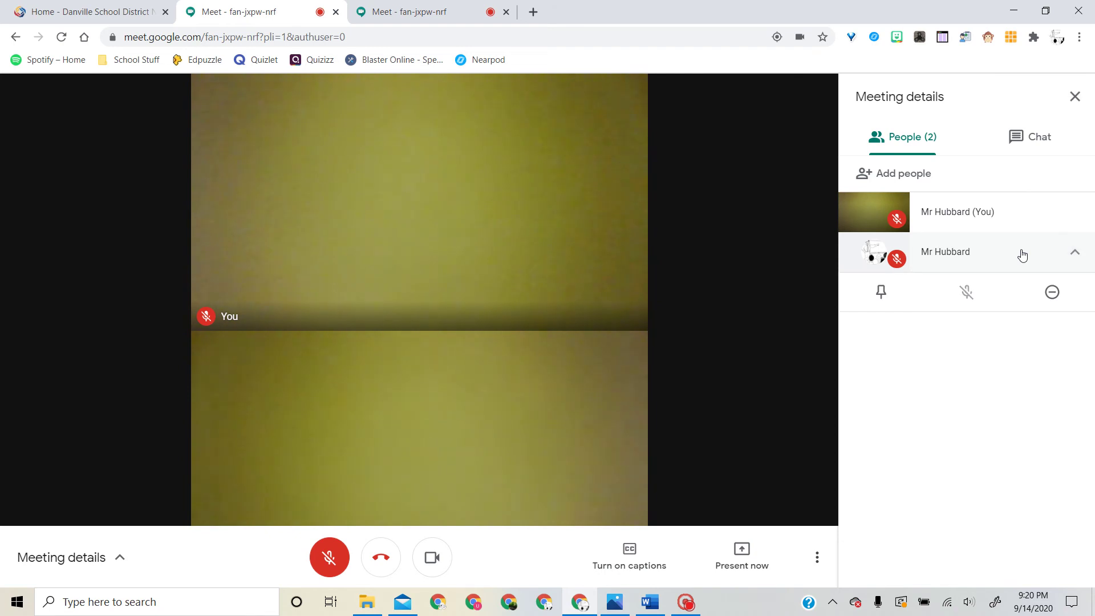
pyautogui.click(886, 297)
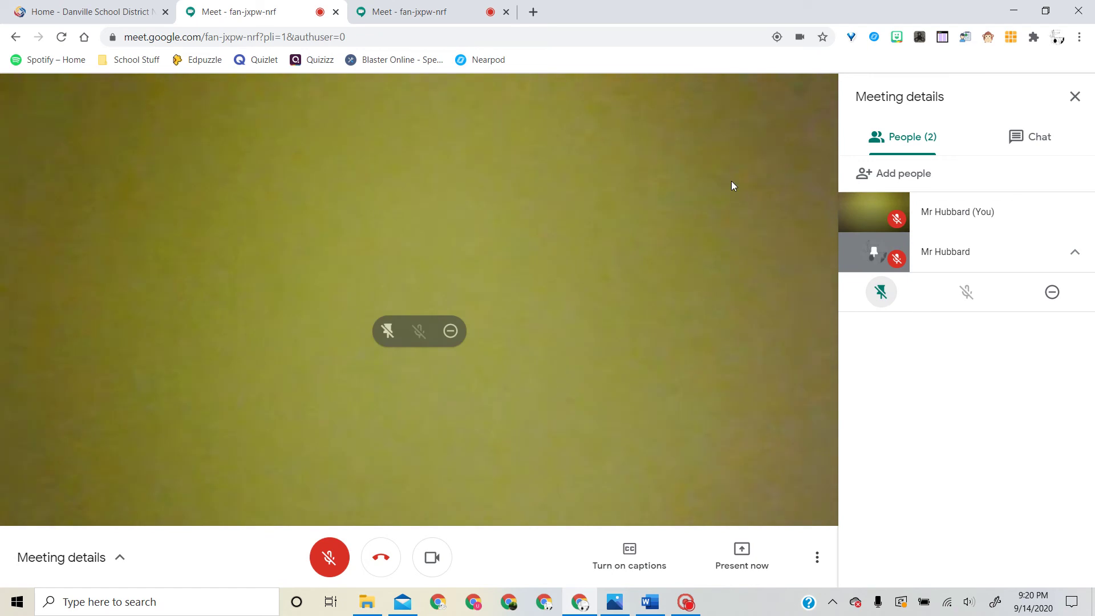
pyautogui.click(882, 295)
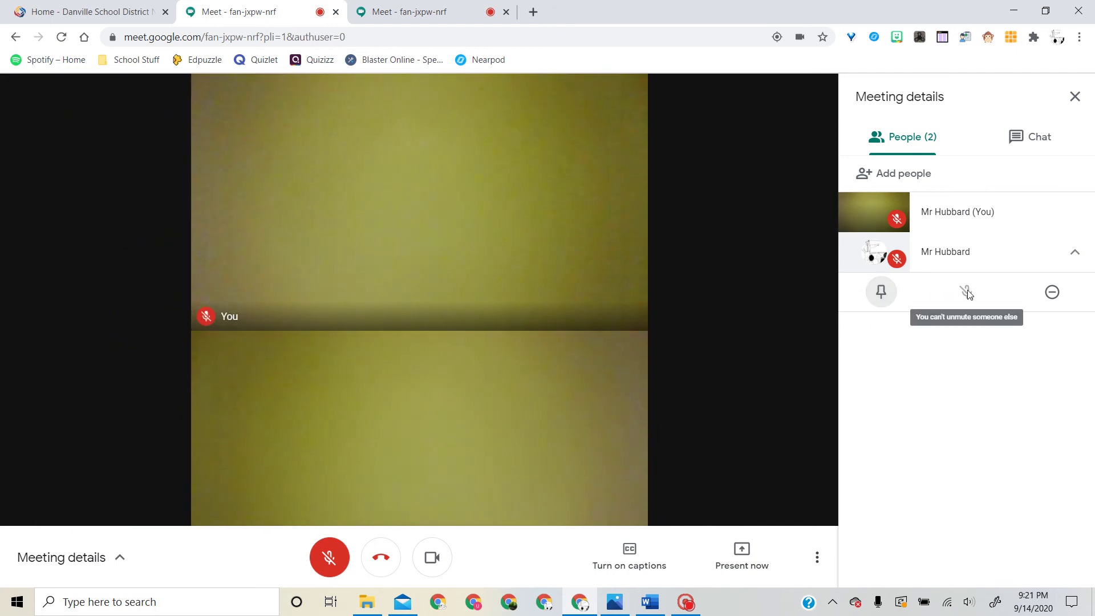
# Unmute the second participant in their own meeting tab, and mute them for everyone from the host's tab.
pyautogui.click(402, 12)
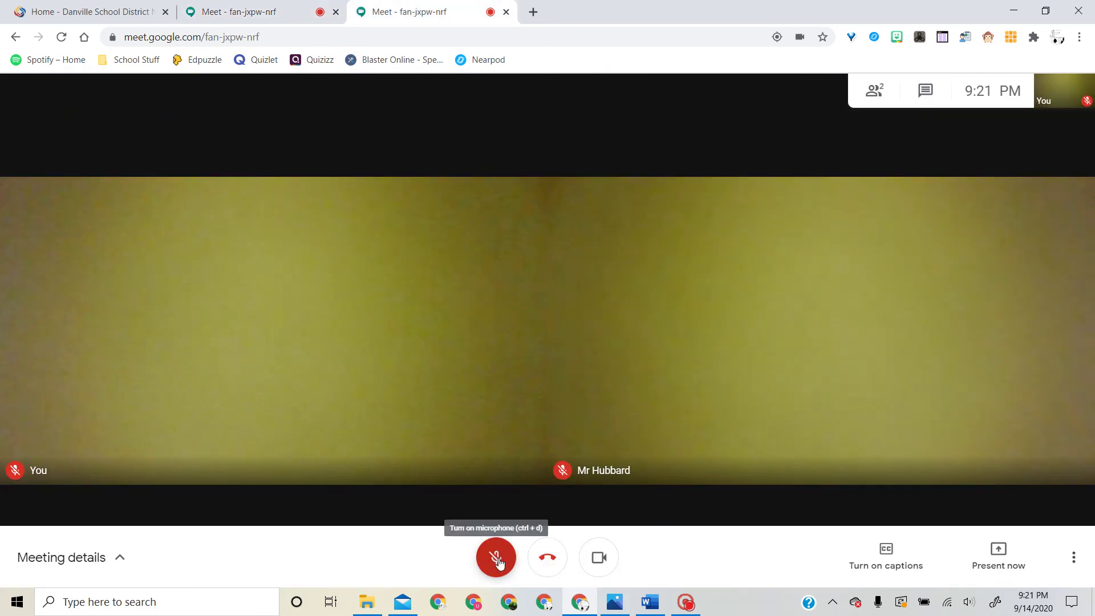
pyautogui.click(498, 564)
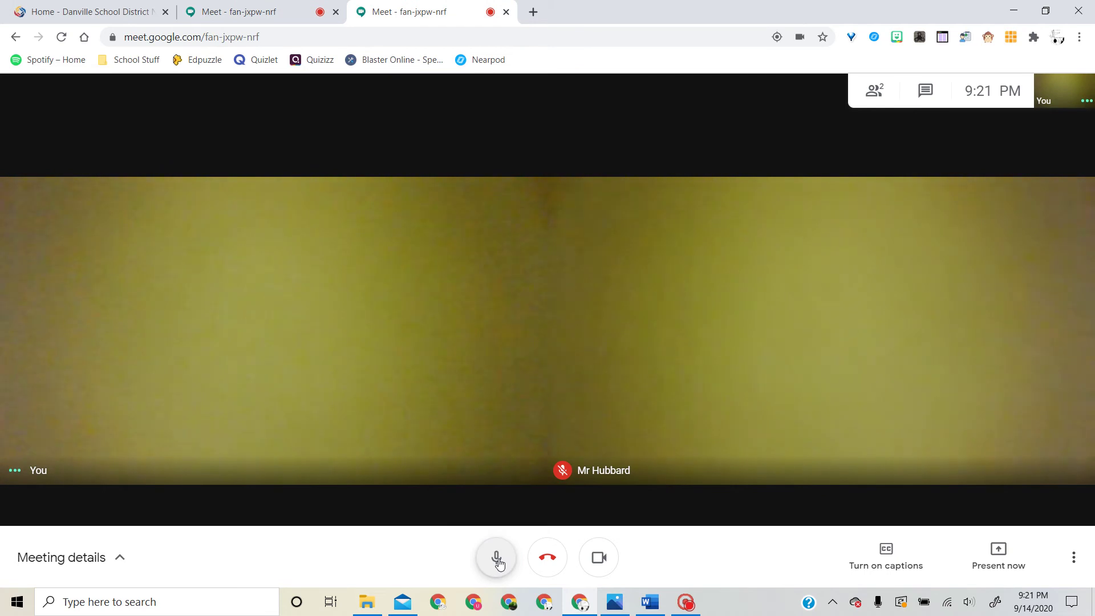
pyautogui.click(251, 12)
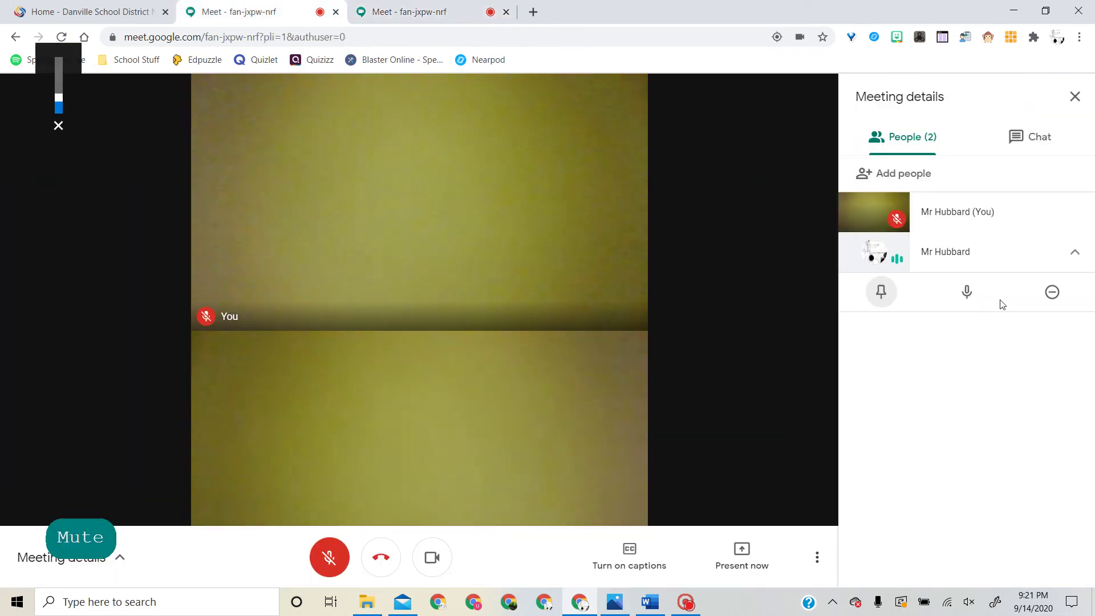
pyautogui.click(964, 291)
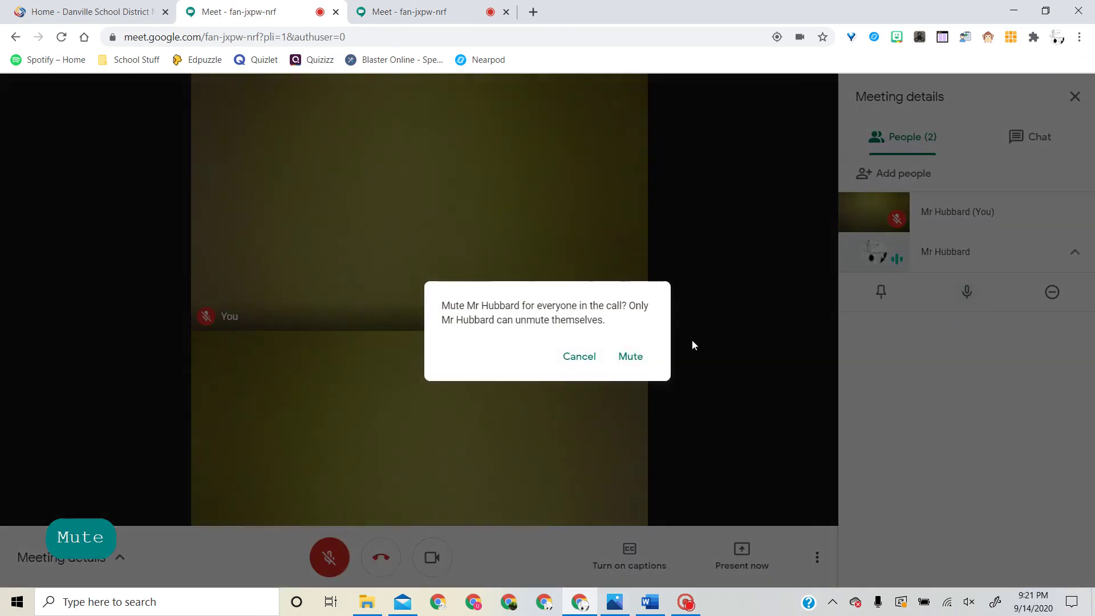
pyautogui.click(626, 357)
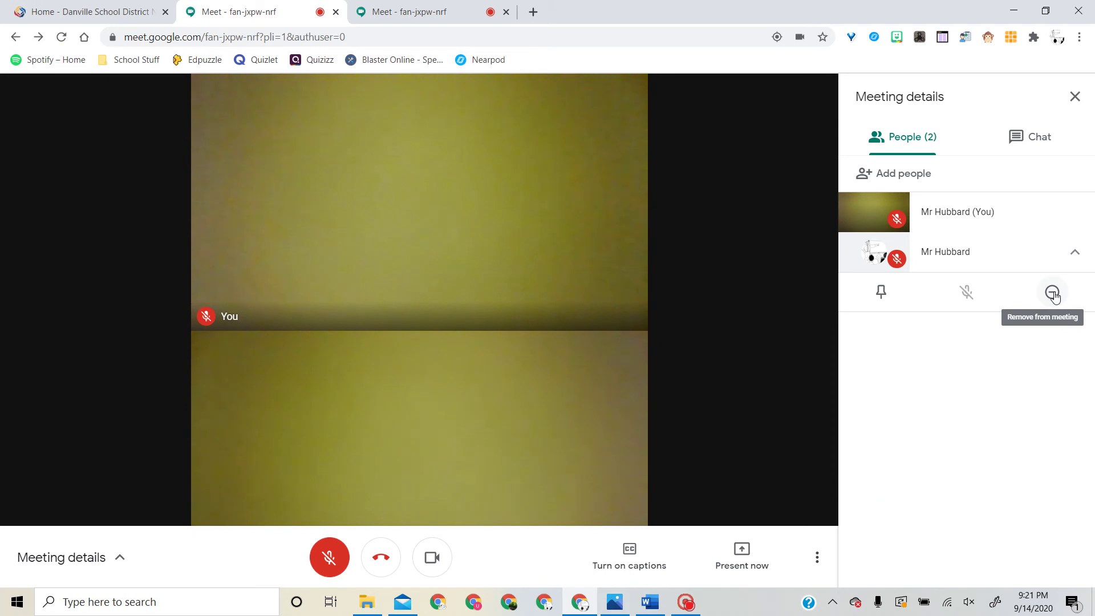
# Remove the second participant from the call, and show the meeting chat before closing the meeting details.
pyautogui.click(1053, 292)
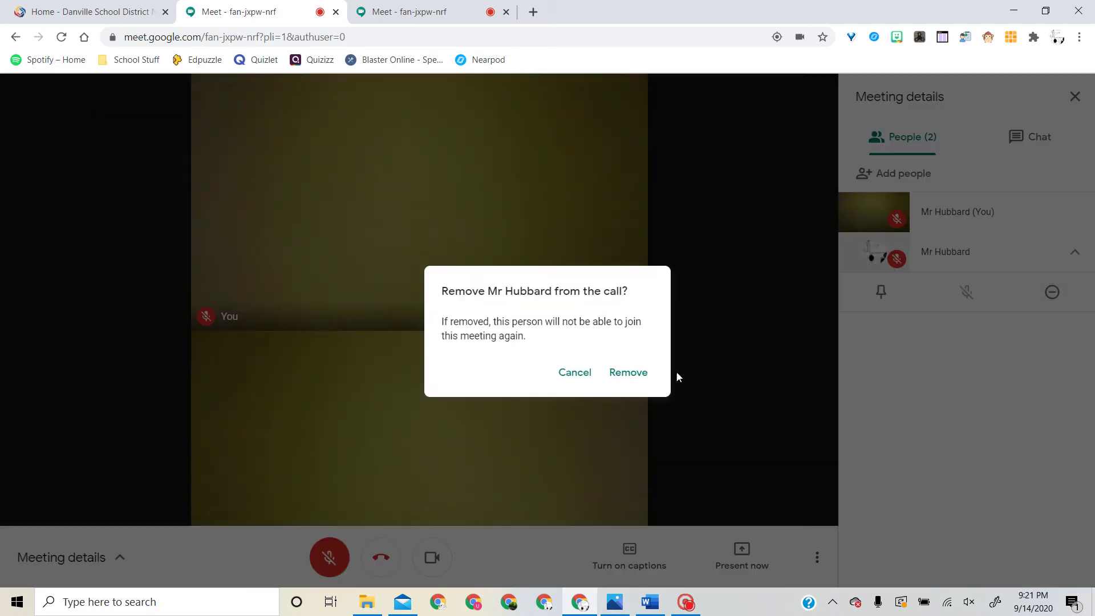
pyautogui.click(634, 373)
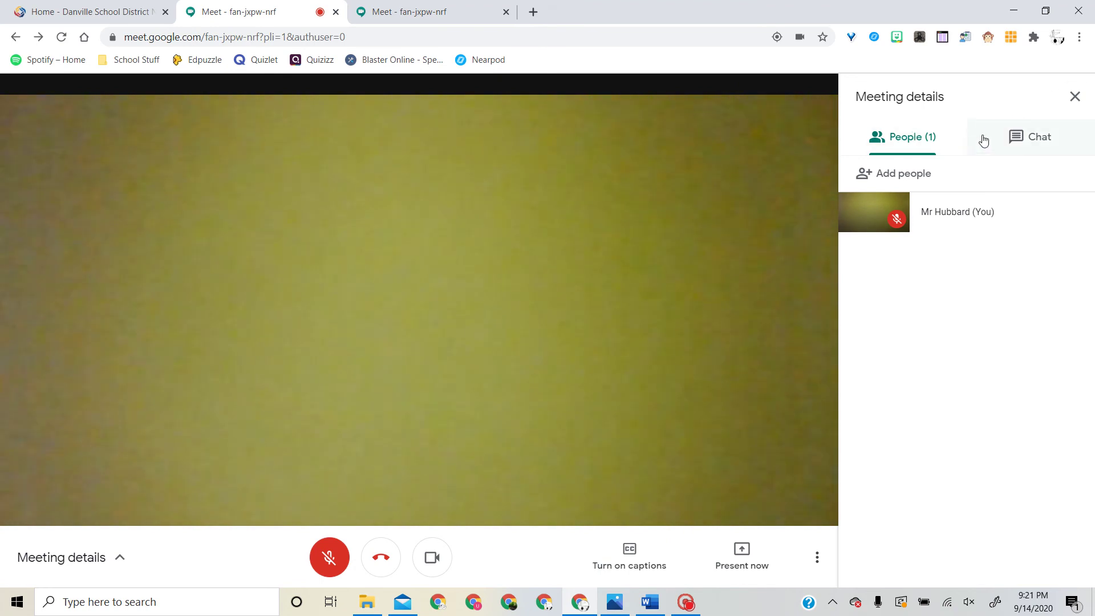
pyautogui.click(1006, 140)
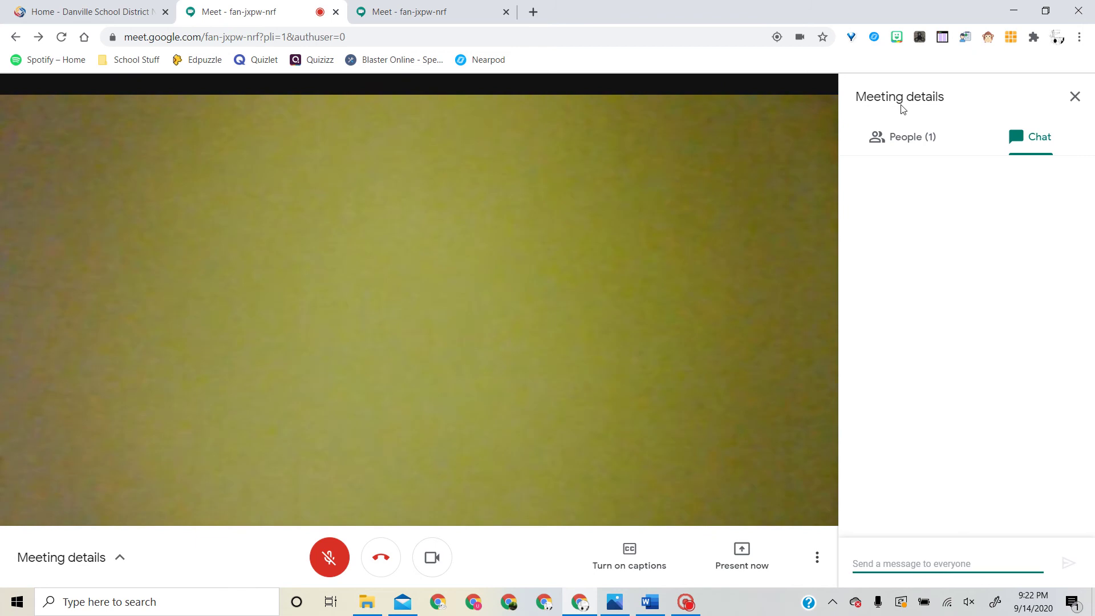
pyautogui.click(1075, 97)
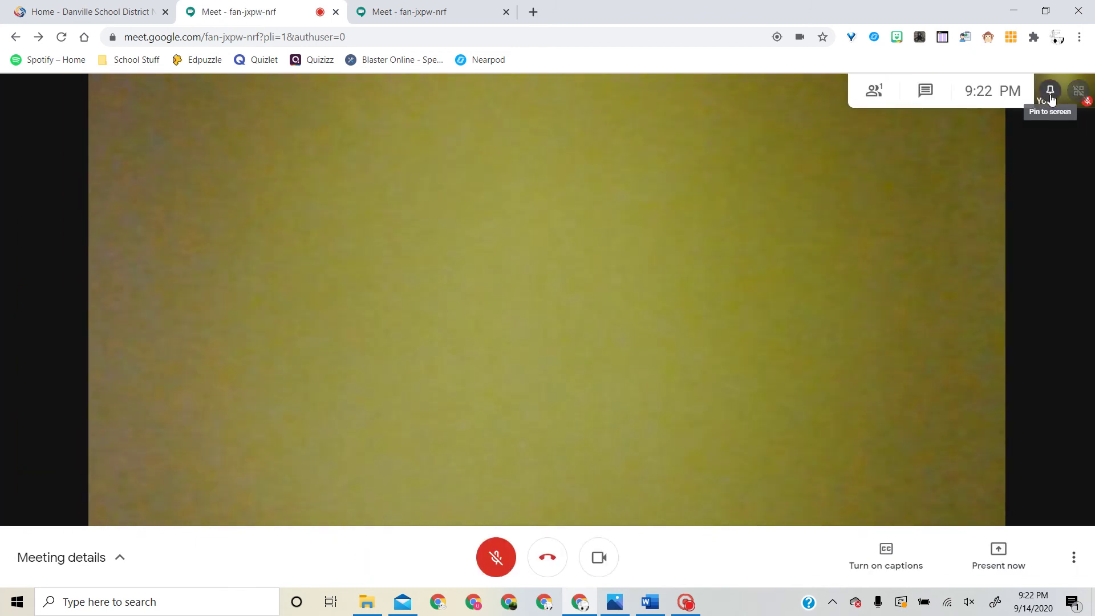
# Pin your own video to the screen and unpin it again.
pyautogui.click(1053, 94)
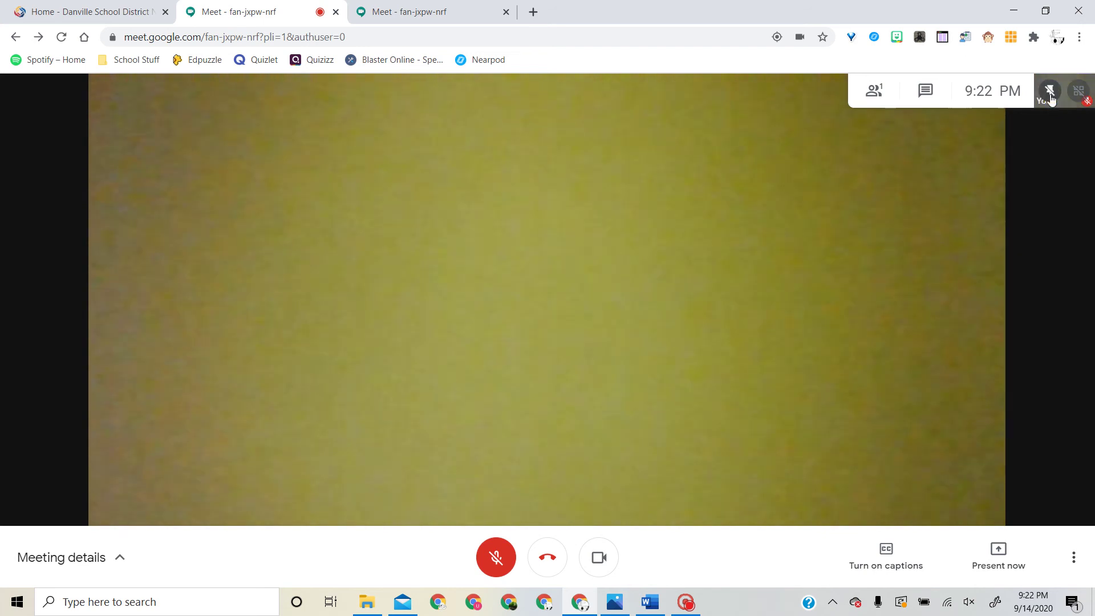
pyautogui.click(1081, 91)
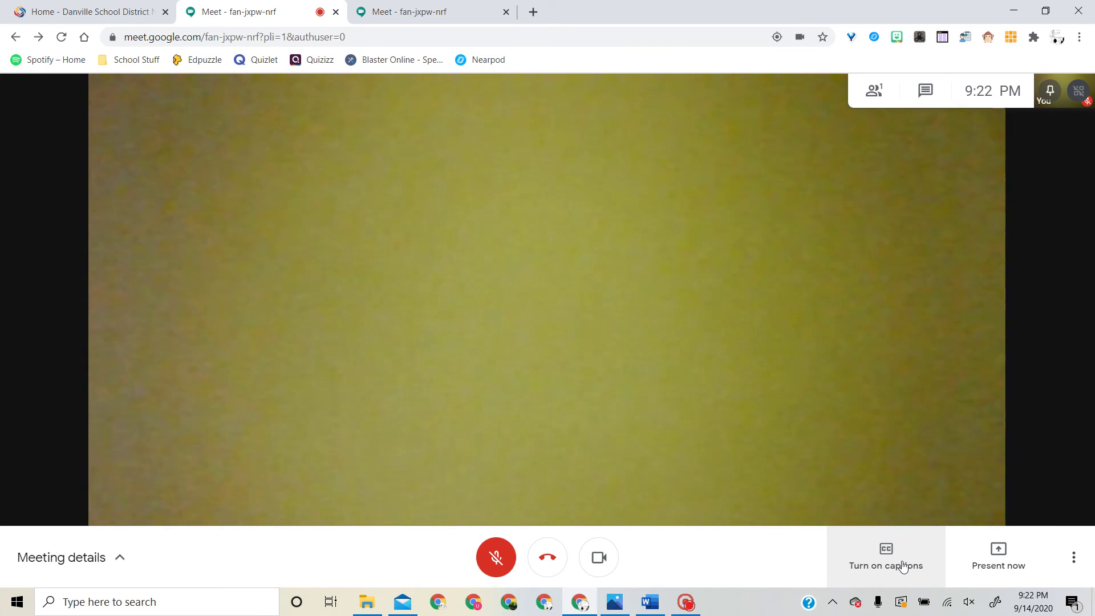
# Turn on captions, unmute the microphone so speech is captioned, and turn captions off again.
pyautogui.click(865, 570)
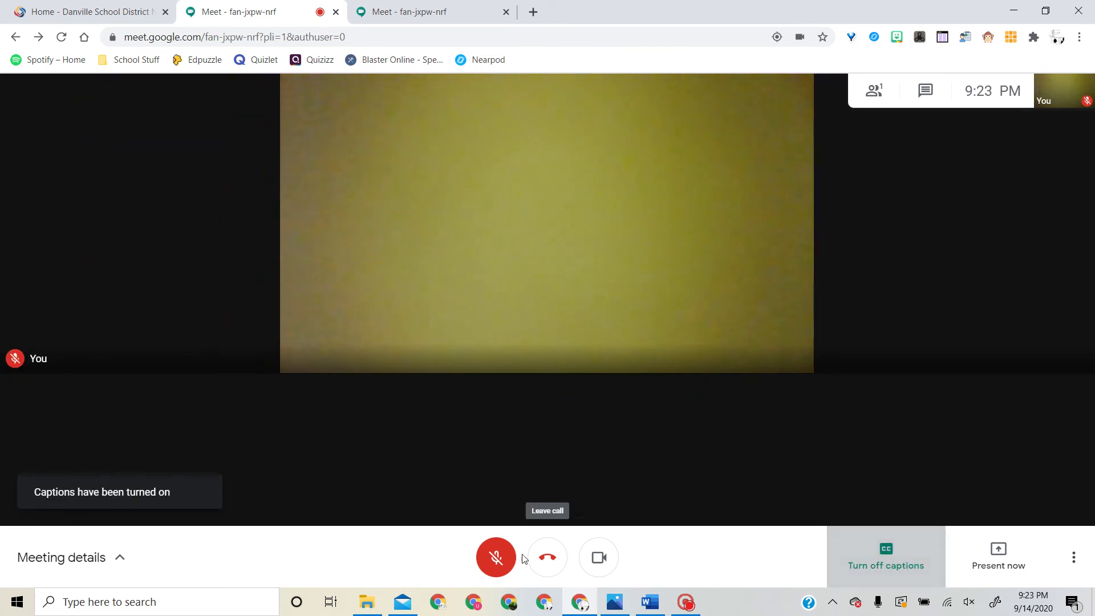
pyautogui.click(497, 564)
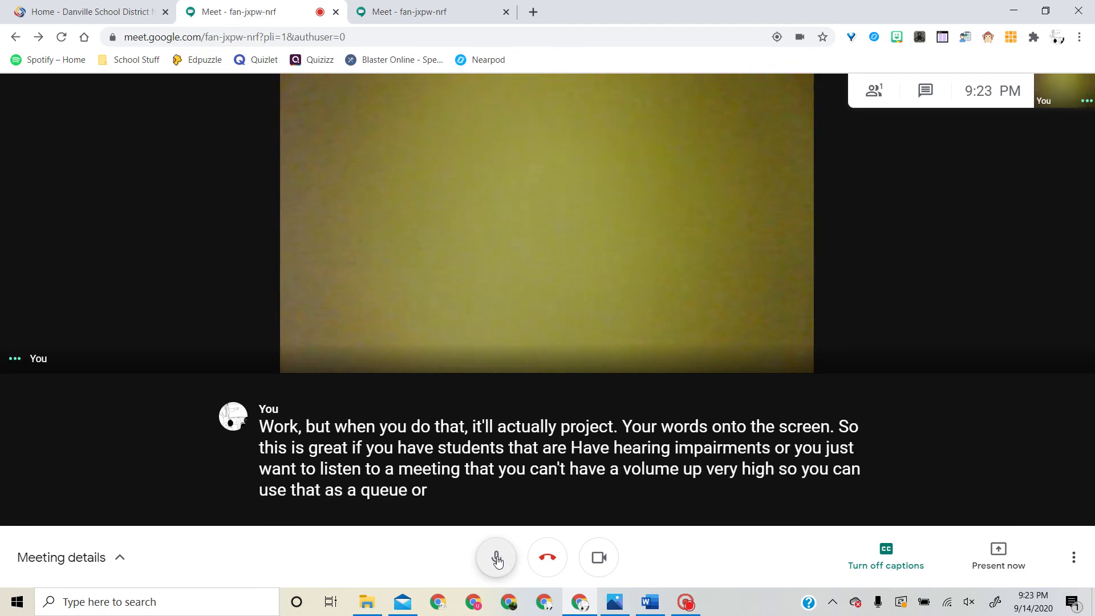
pyautogui.click(891, 556)
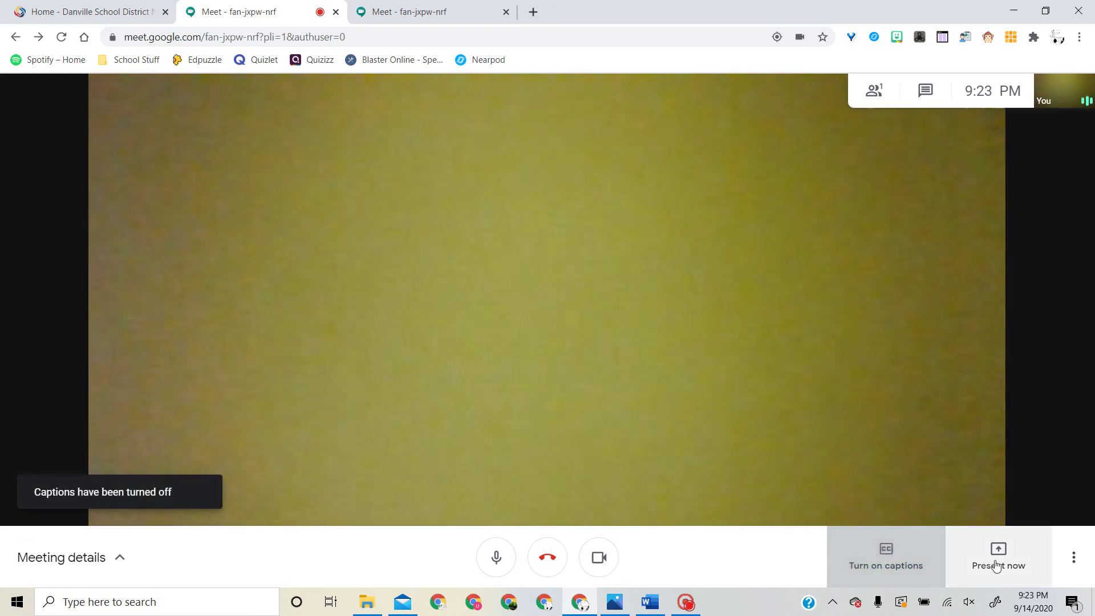
# Present the Chrome tab "Home - Danville School District No. 118" to the meeting with audio sharing enabled.
pyautogui.click(996, 566)
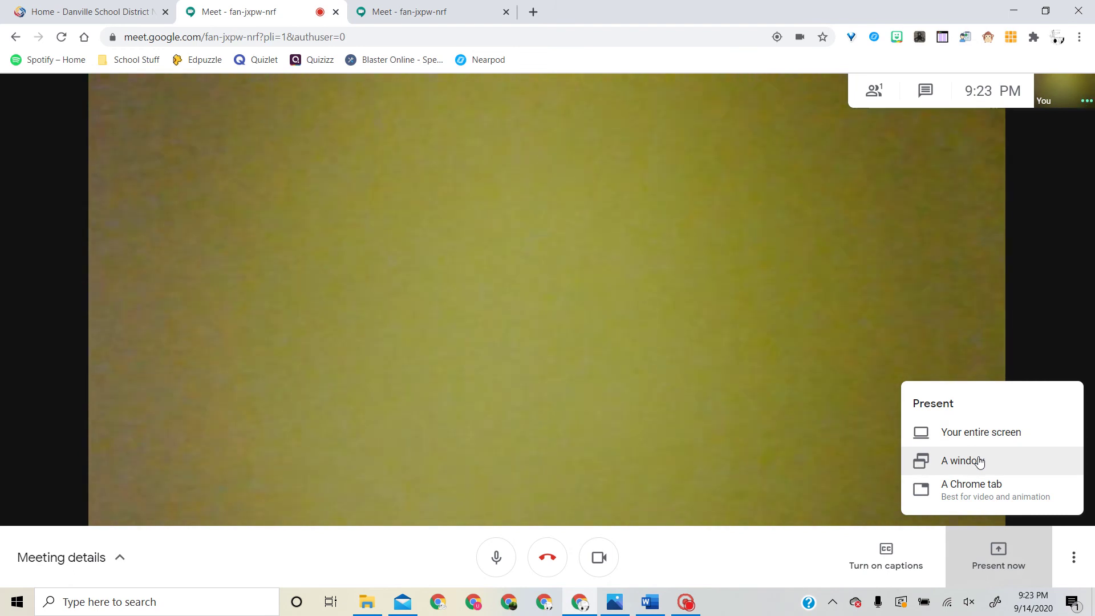
pyautogui.moveTo(724, 20); pyautogui.dragTo(624, 2)
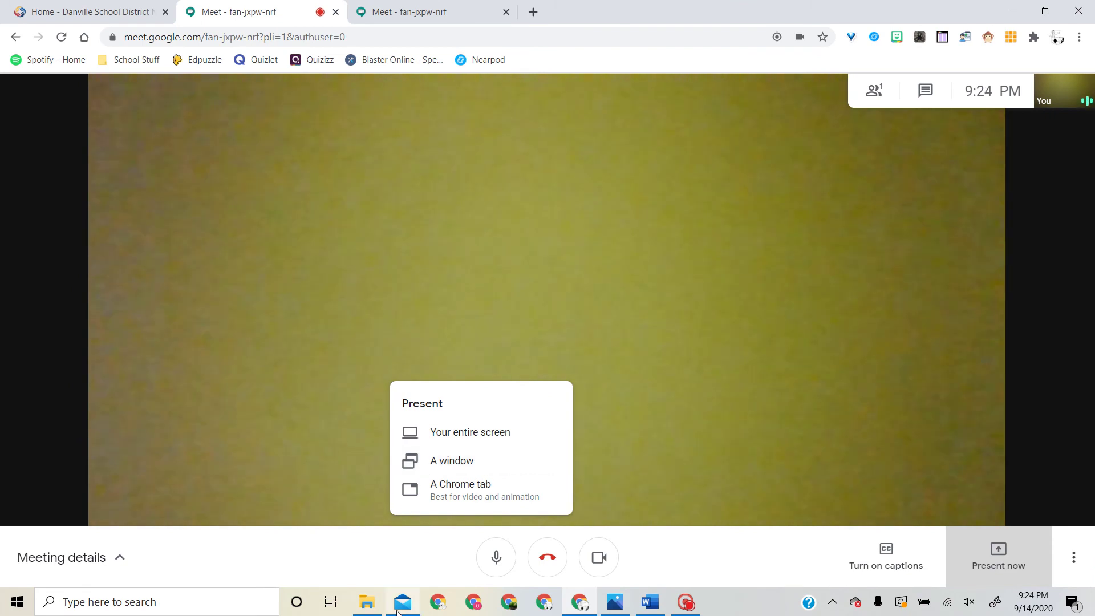
pyautogui.moveTo(399, 610)
pyautogui.click(1021, 560)
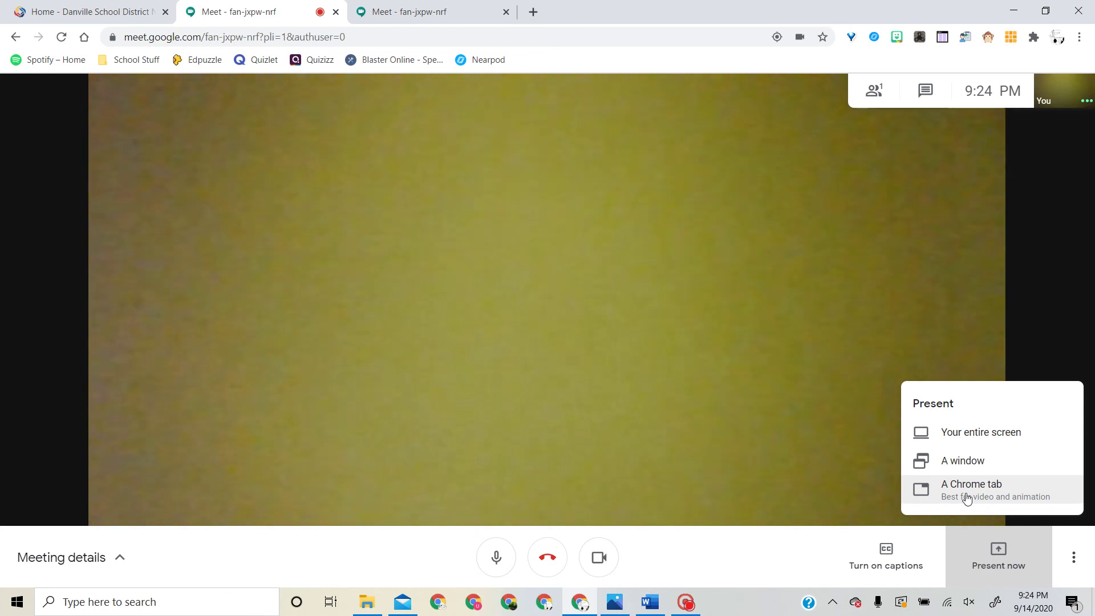
pyautogui.click(967, 498)
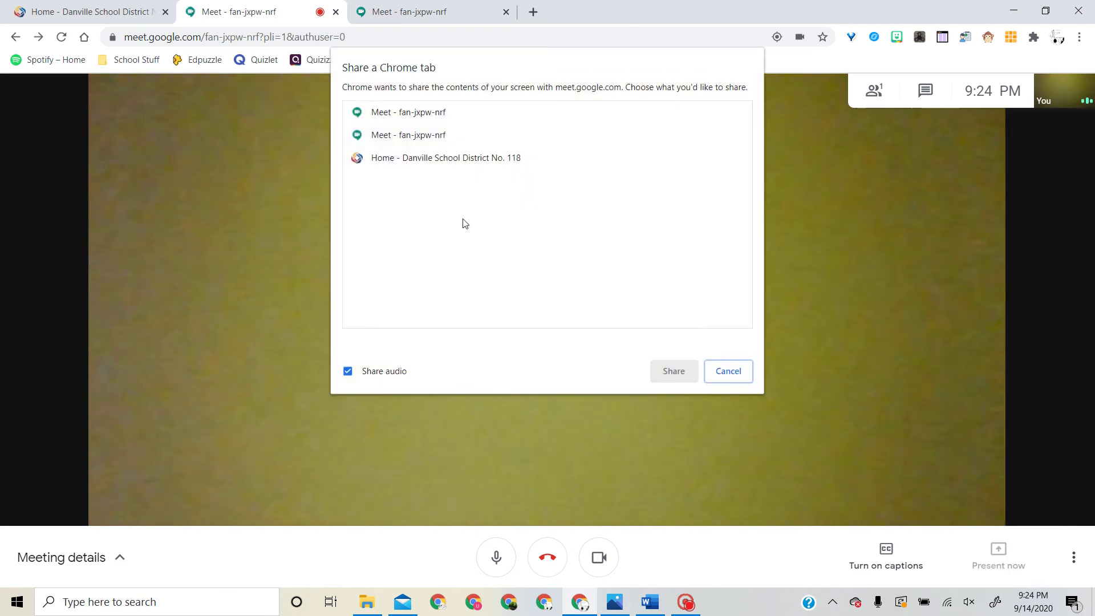
pyautogui.click(423, 158)
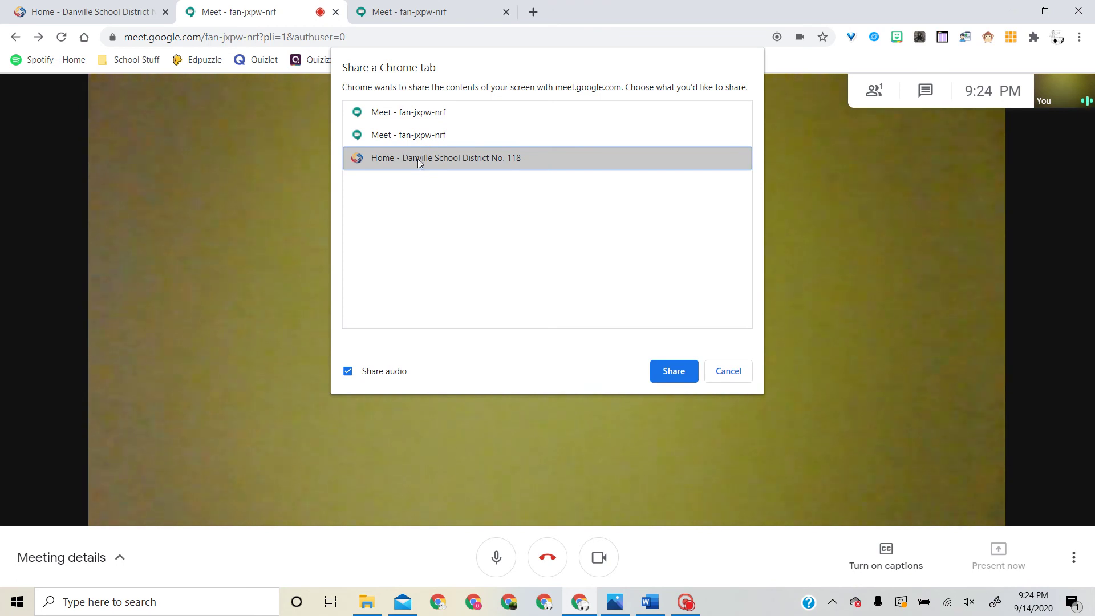
pyautogui.click(687, 374)
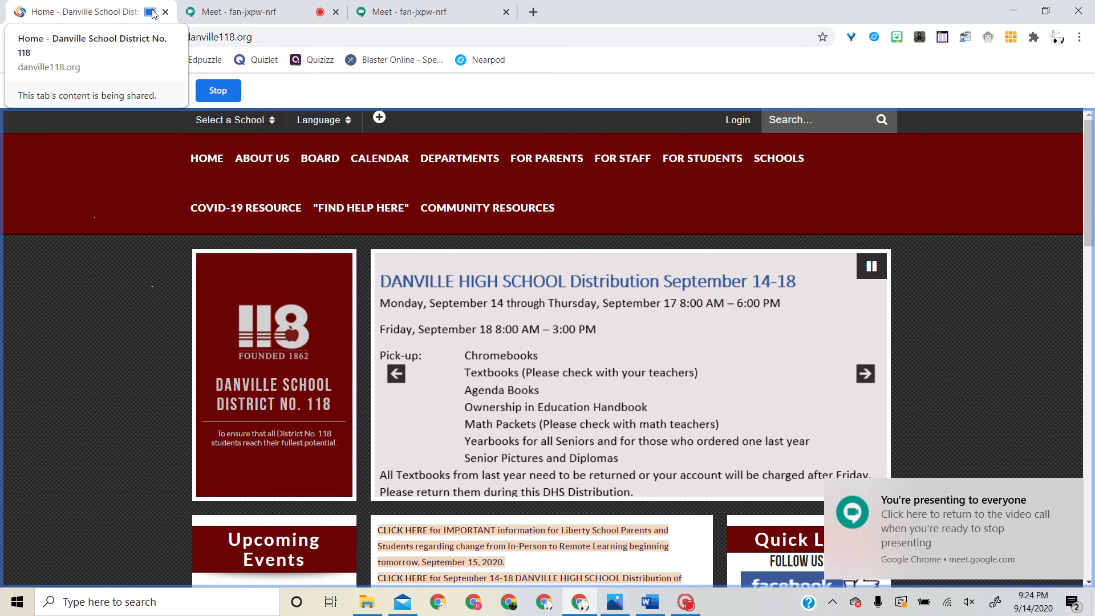
# Return to the meeting tab, switch the presentation to share this tab instead, and stop presenting.
pyautogui.moveTo(268, 154)
pyautogui.moveTo(348, 238)
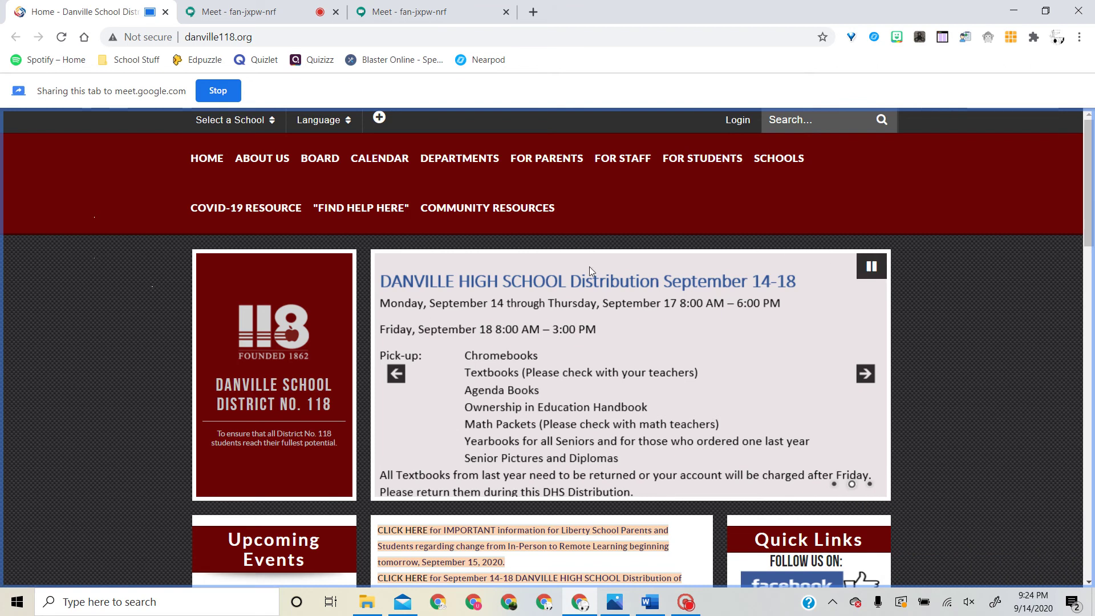
pyautogui.click(252, 13)
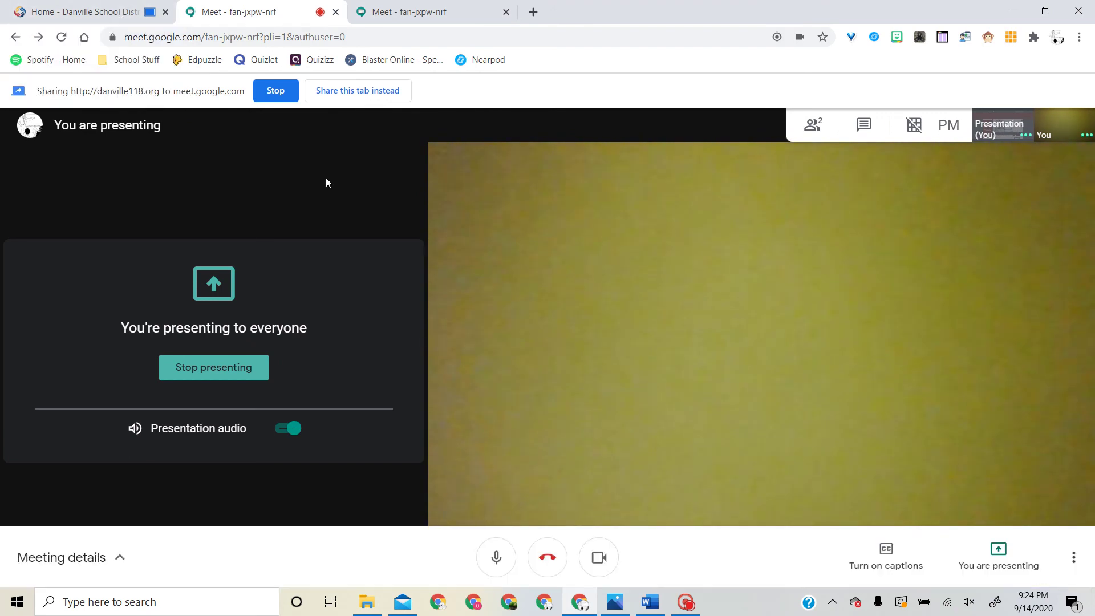
pyautogui.click(387, 98)
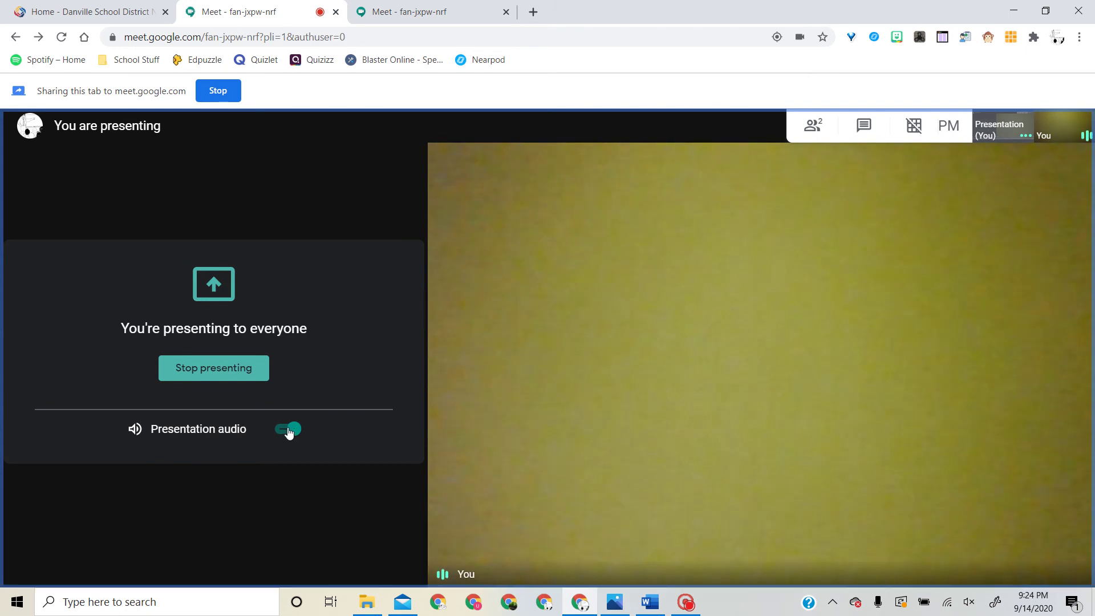
pyautogui.click(212, 367)
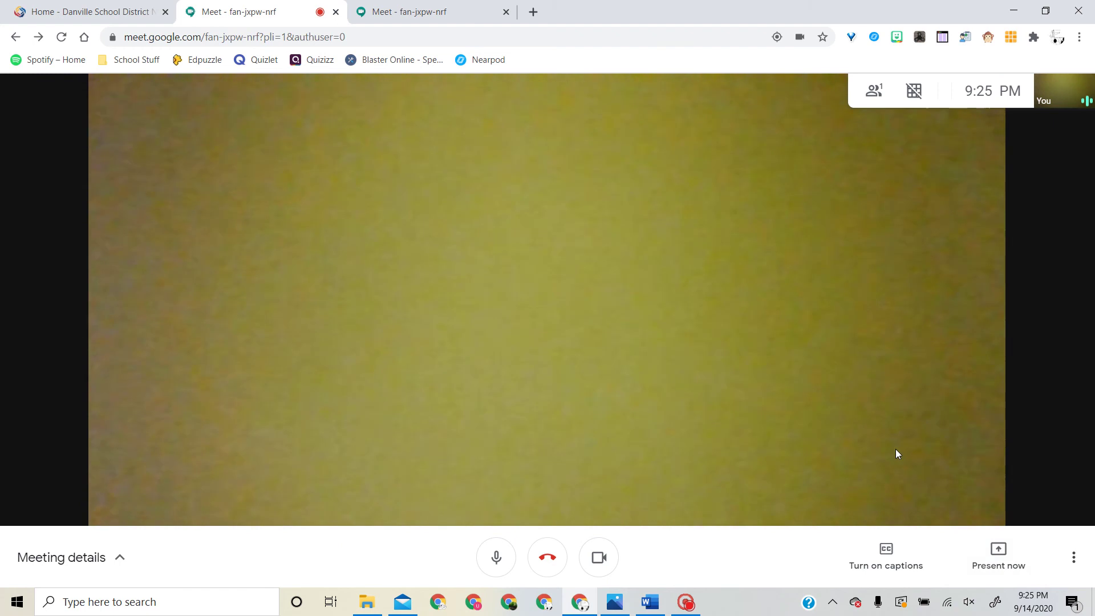
# Examine the additional meeting options and the available layouts, and close the layout choices without changing them.
pyautogui.click(1074, 559)
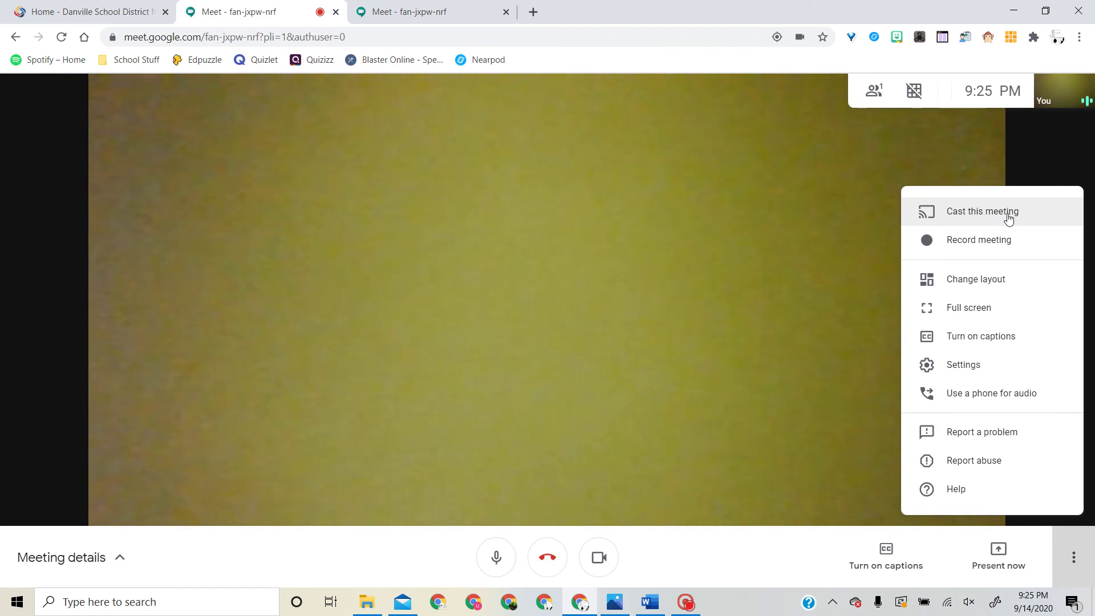
pyautogui.click(1016, 279)
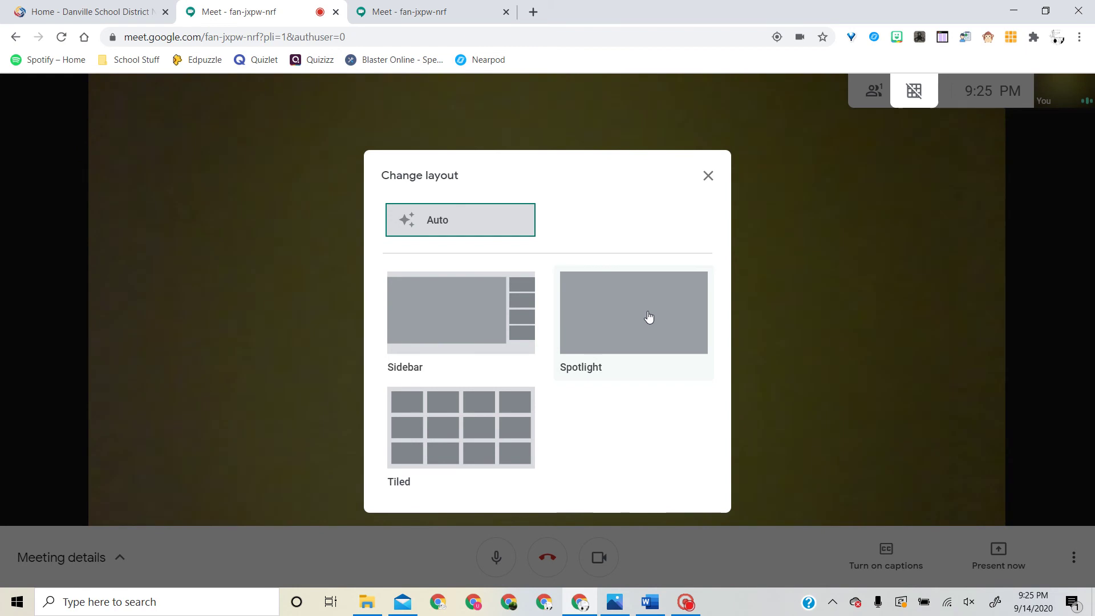
pyautogui.click(708, 175)
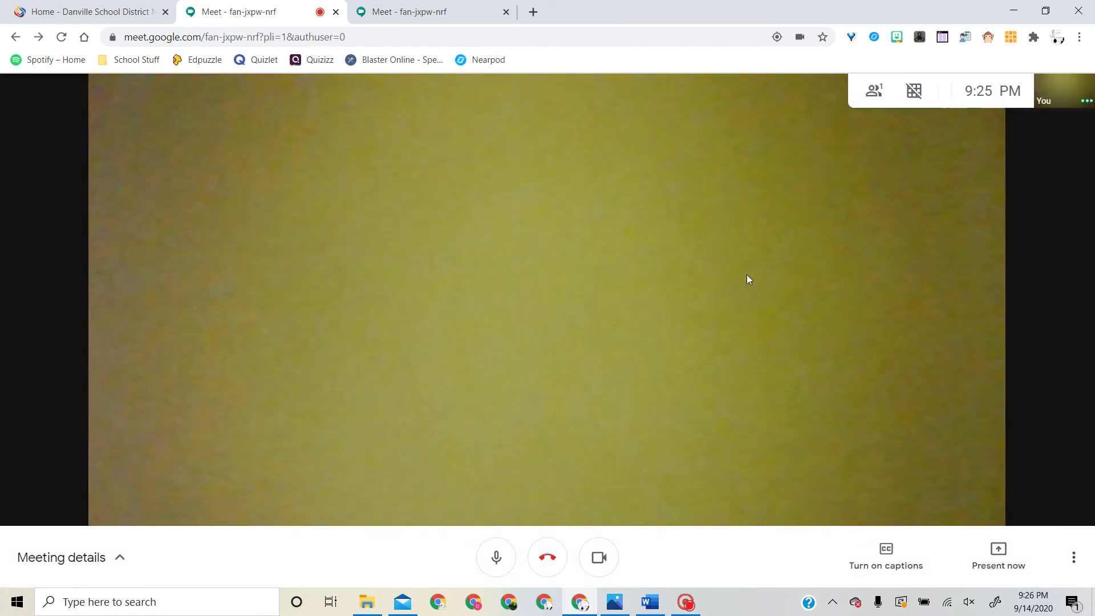
# Open the meeting settings, view the audio and video options, and examine the speaker choices, picking Speakers (Realtek(R) Audio).
pyautogui.click(1073, 557)
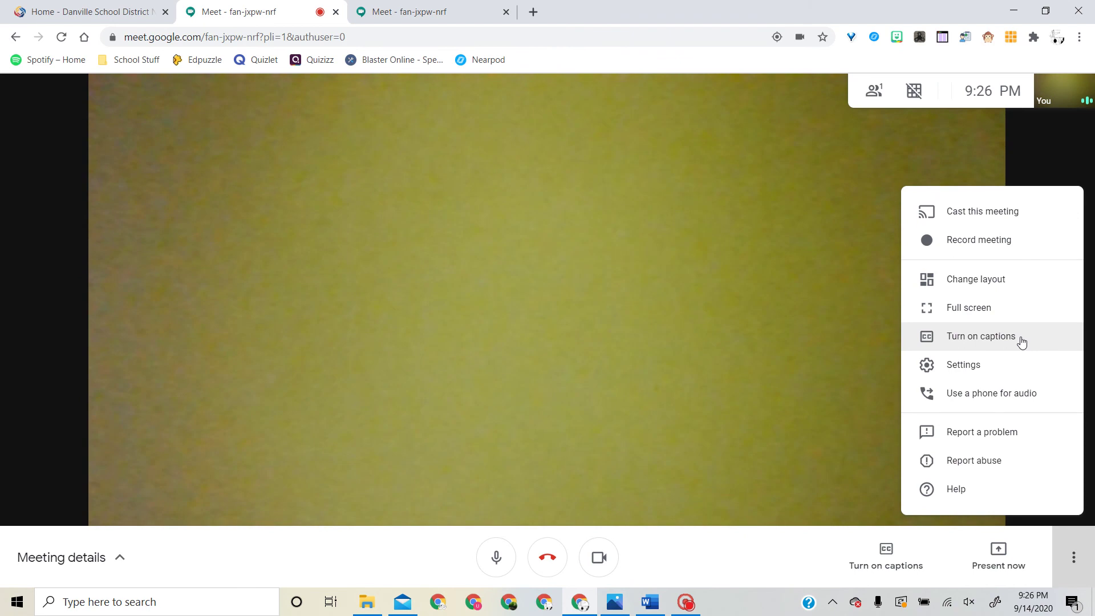
pyautogui.click(1015, 370)
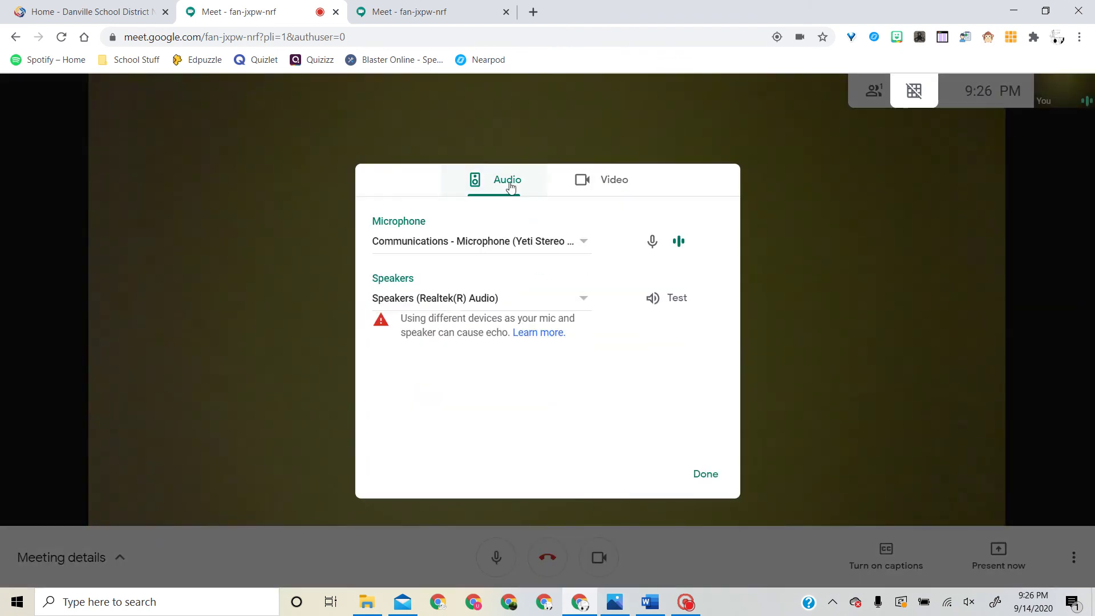
pyautogui.click(602, 179)
pyautogui.click(531, 183)
pyautogui.click(504, 299)
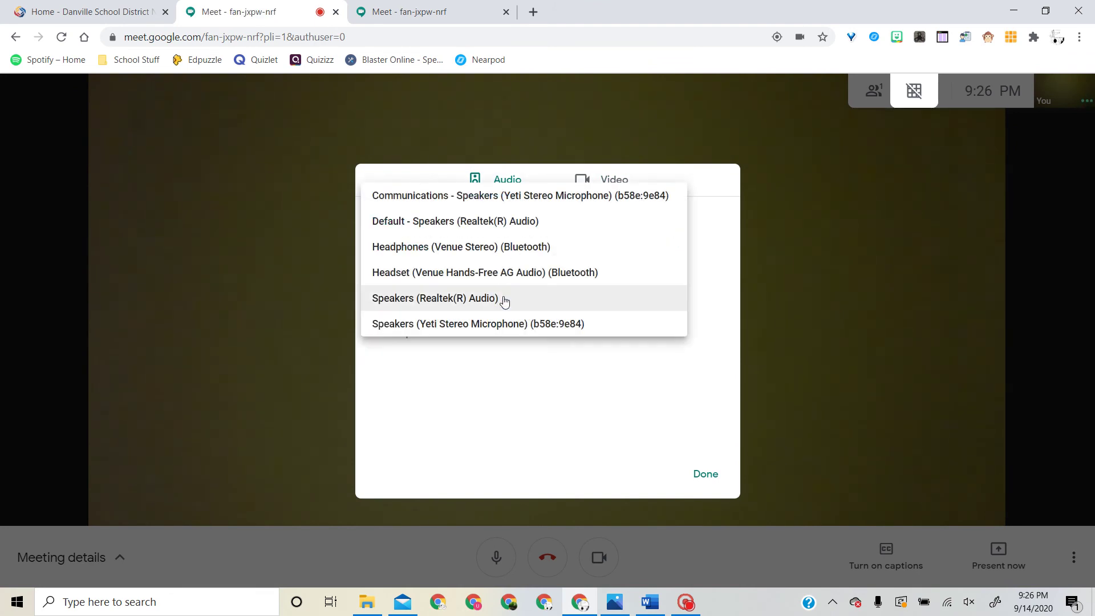
pyautogui.click(506, 301)
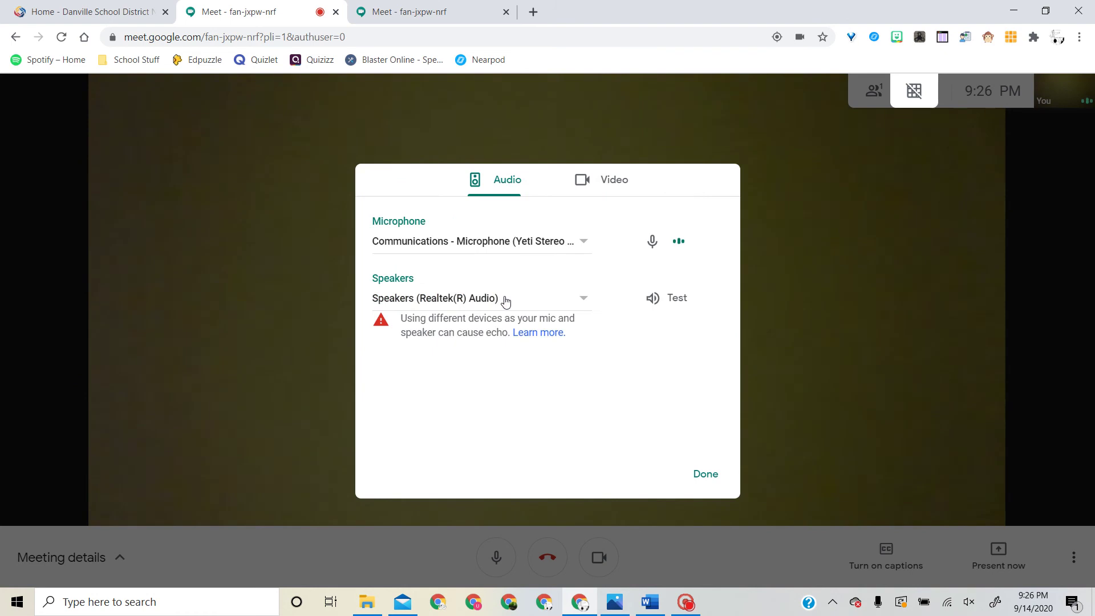
# Examine the available cameras in the video settings, picking HP Wide Vision HD Camera.
pyautogui.click(602, 188)
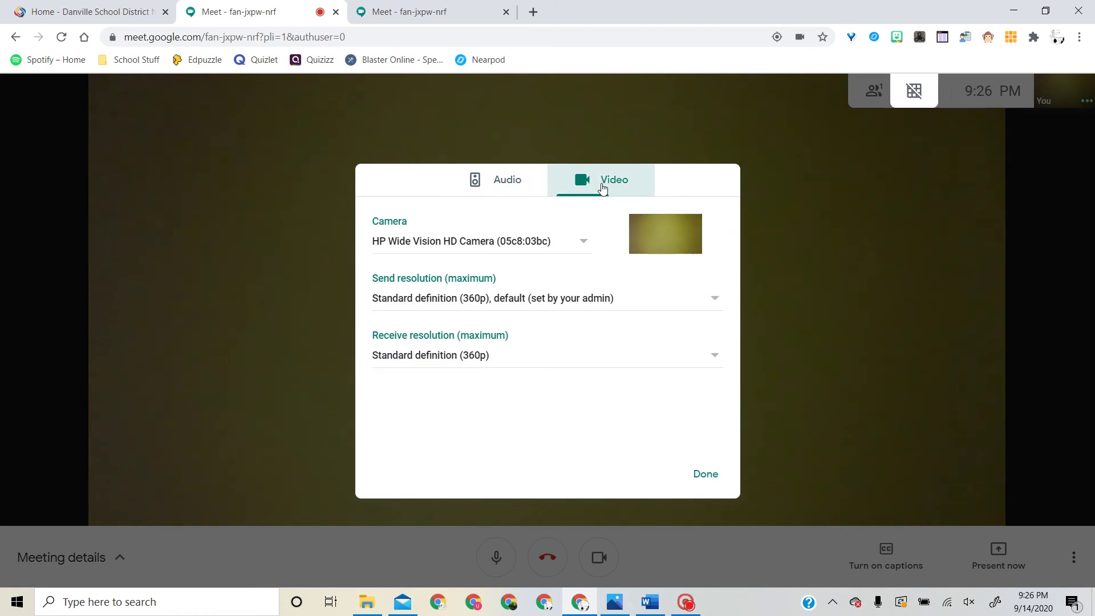
pyautogui.click(546, 242)
pyautogui.click(546, 243)
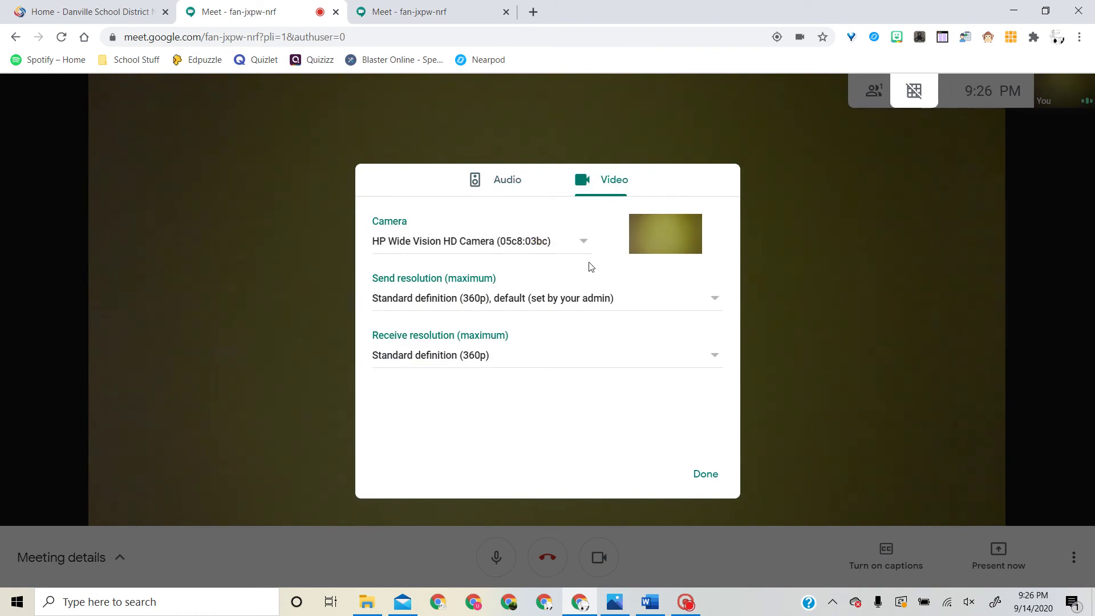
pyautogui.click(583, 246)
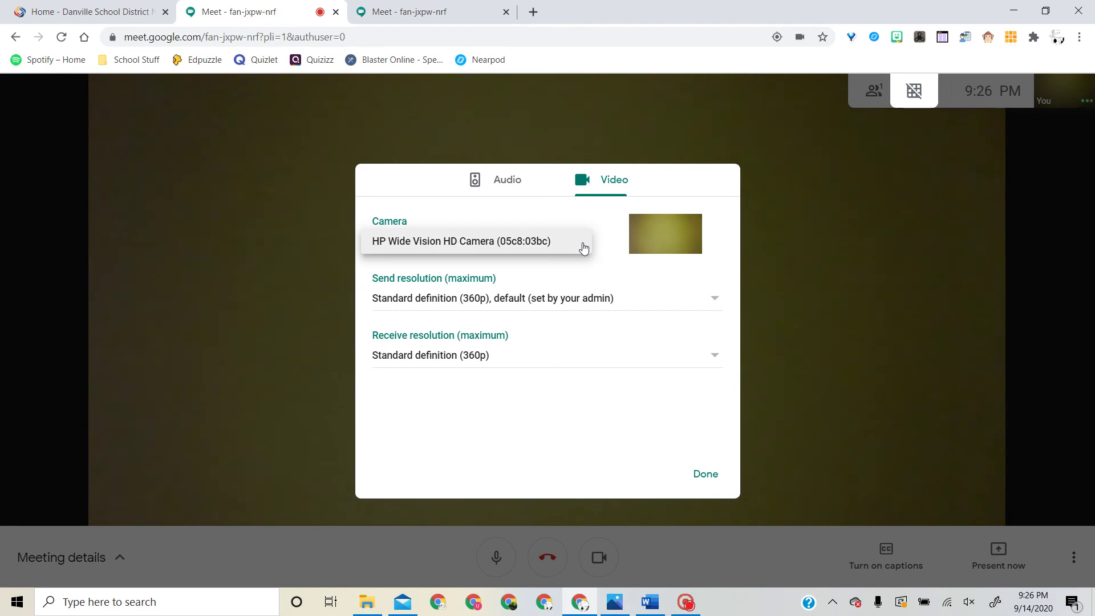
pyautogui.click(586, 250)
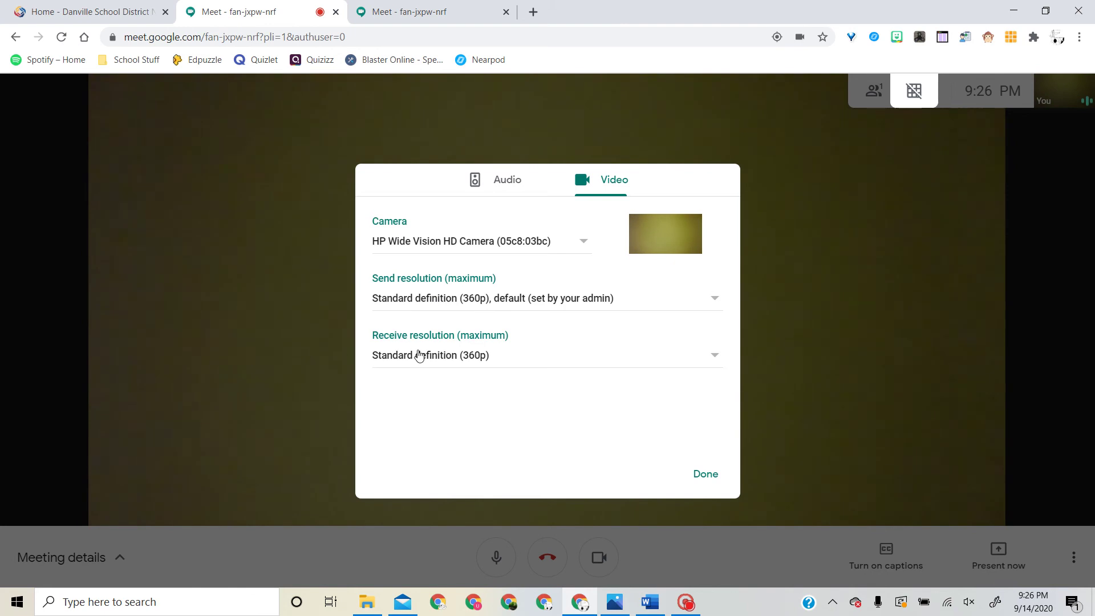
# Examine the send and receive resolution choices, keep standard definition (360p) for both, and close the settings.
pyautogui.click(518, 307)
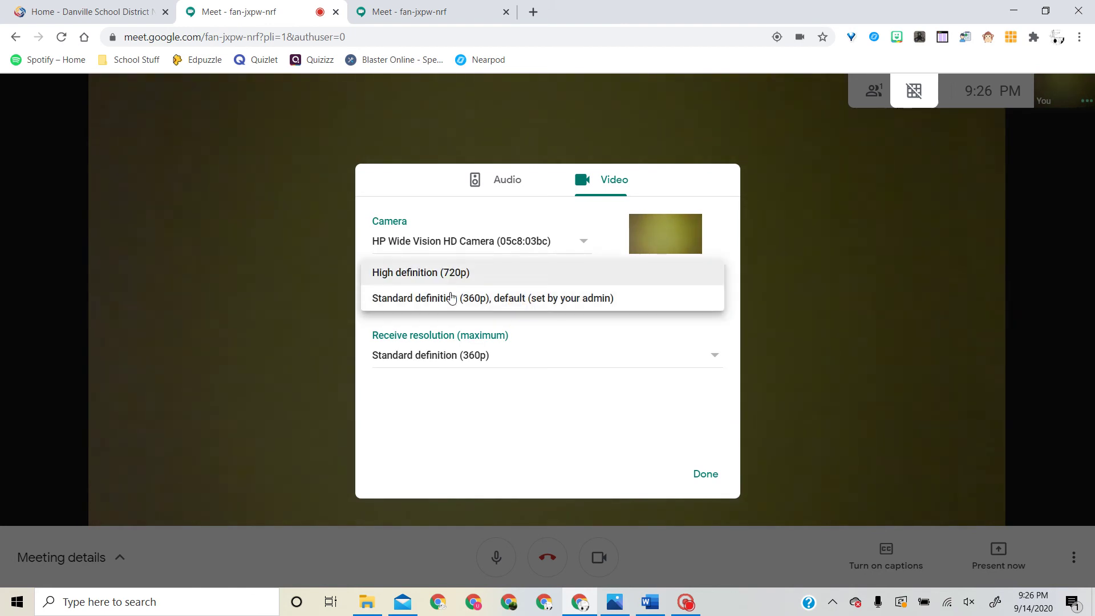
pyautogui.click(472, 322)
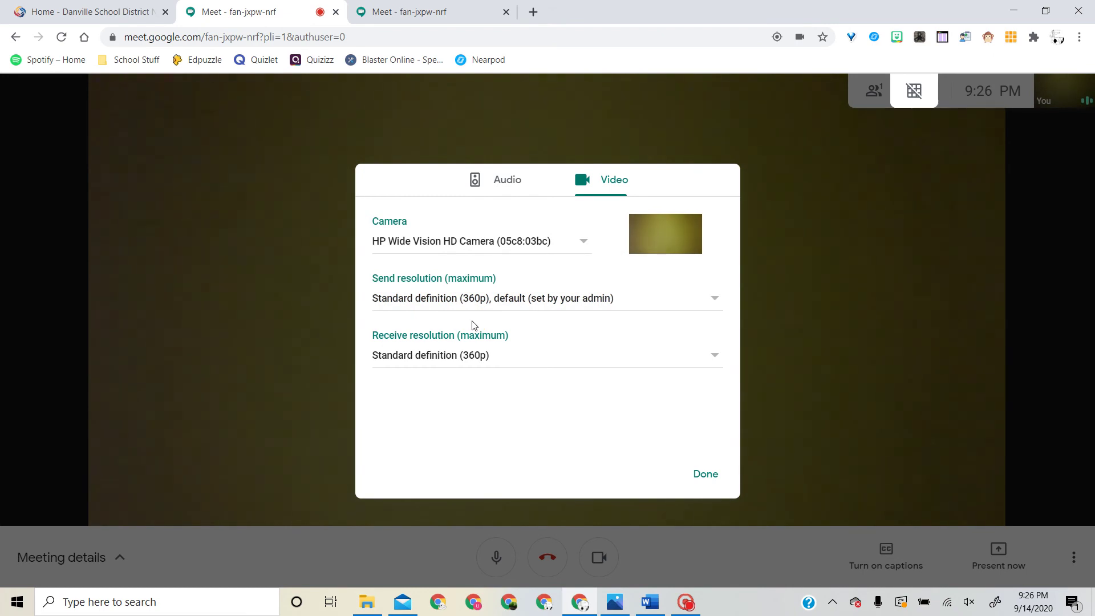
pyautogui.click(532, 365)
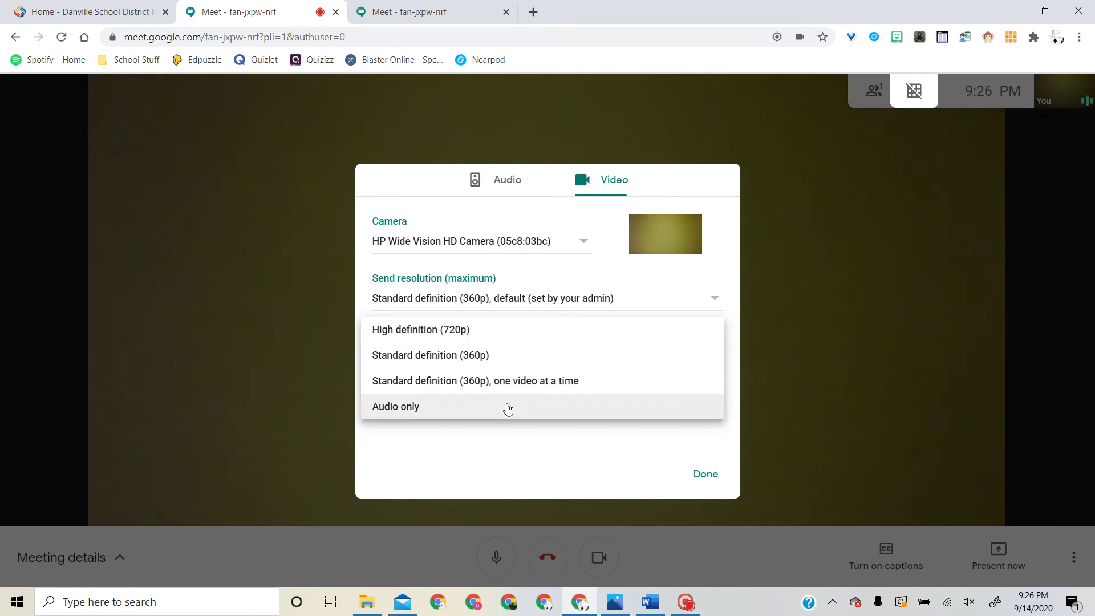
pyautogui.click(489, 443)
pyautogui.click(471, 361)
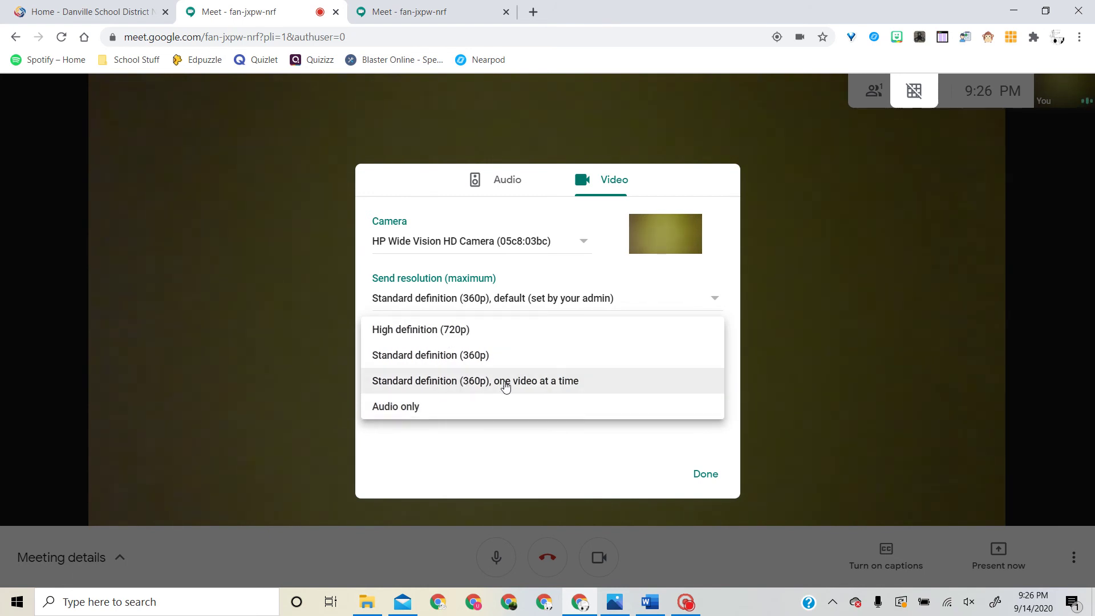
pyautogui.click(522, 354)
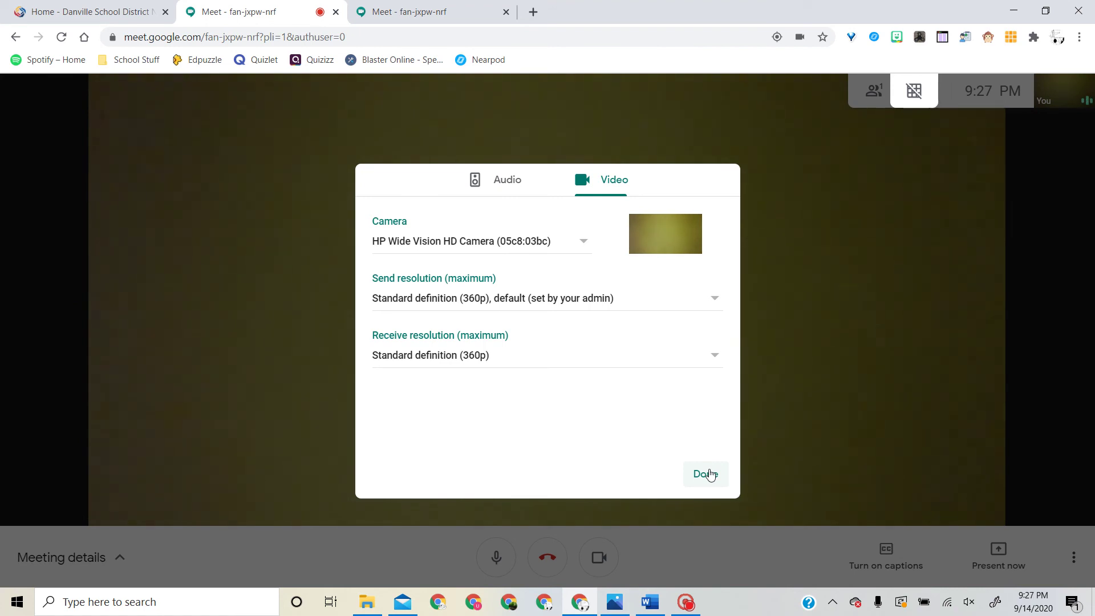
pyautogui.click(710, 475)
# Open the Google Meet help page from the meeting's additional options and return to the meeting.
pyautogui.click(1074, 558)
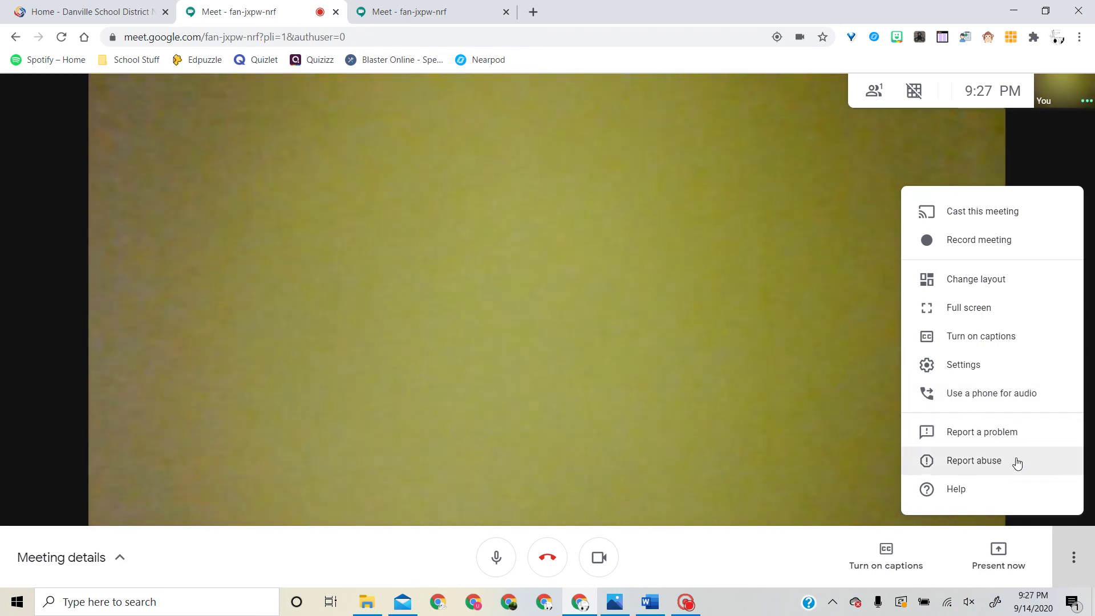
pyautogui.click(995, 500)
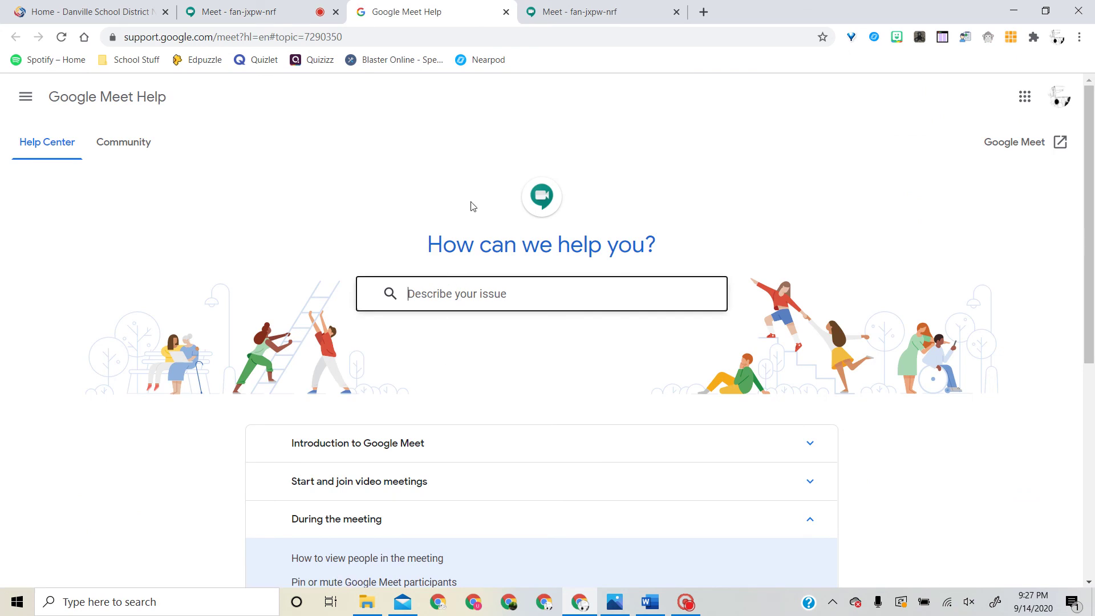
pyautogui.click(279, 13)
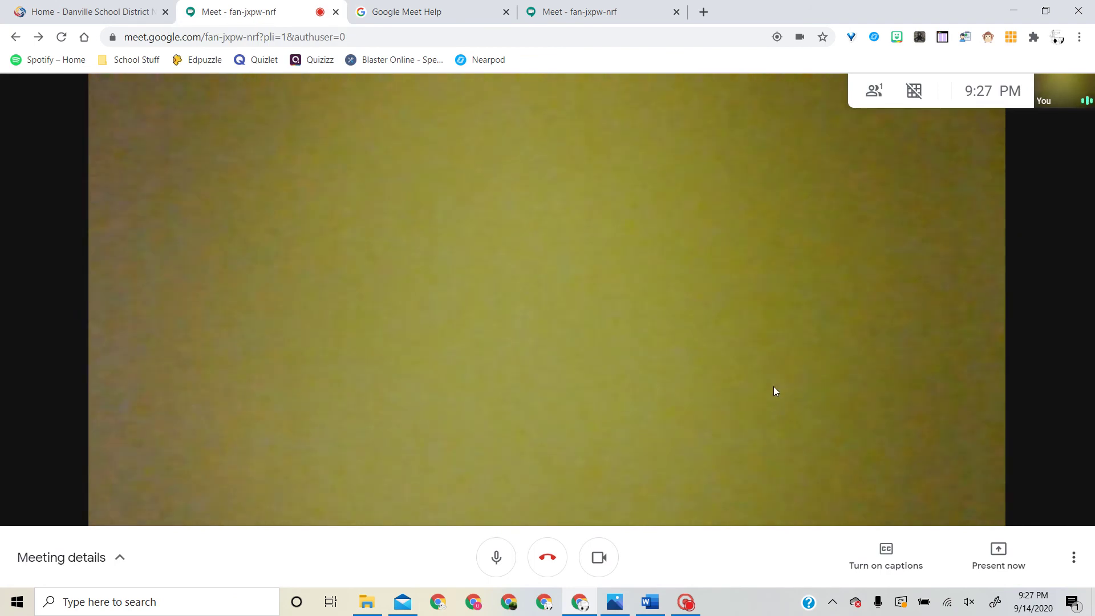
pyautogui.click(1073, 558)
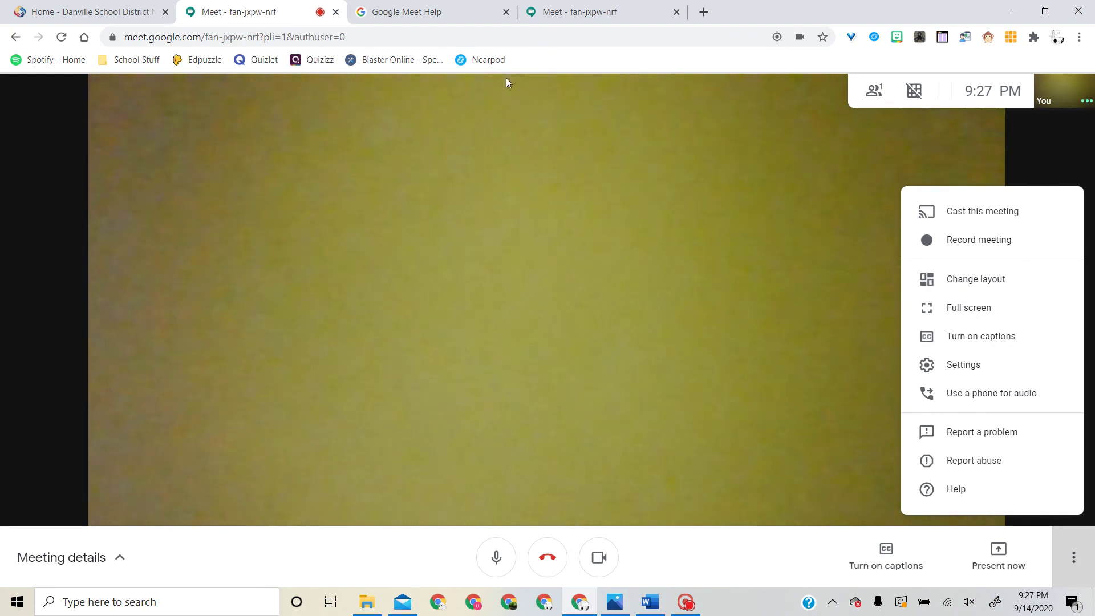
# Open Google Classroom in a new browser tab and enter the Math/Science/Social Studies class.
pyautogui.click(702, 12)
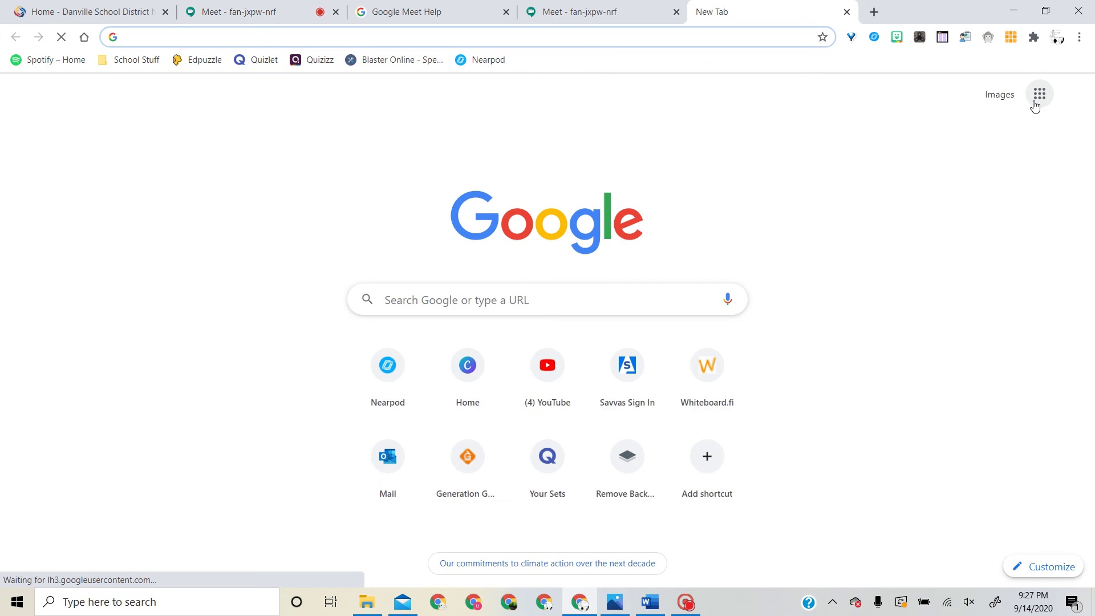
pyautogui.click(1039, 93)
pyautogui.click(1042, 160)
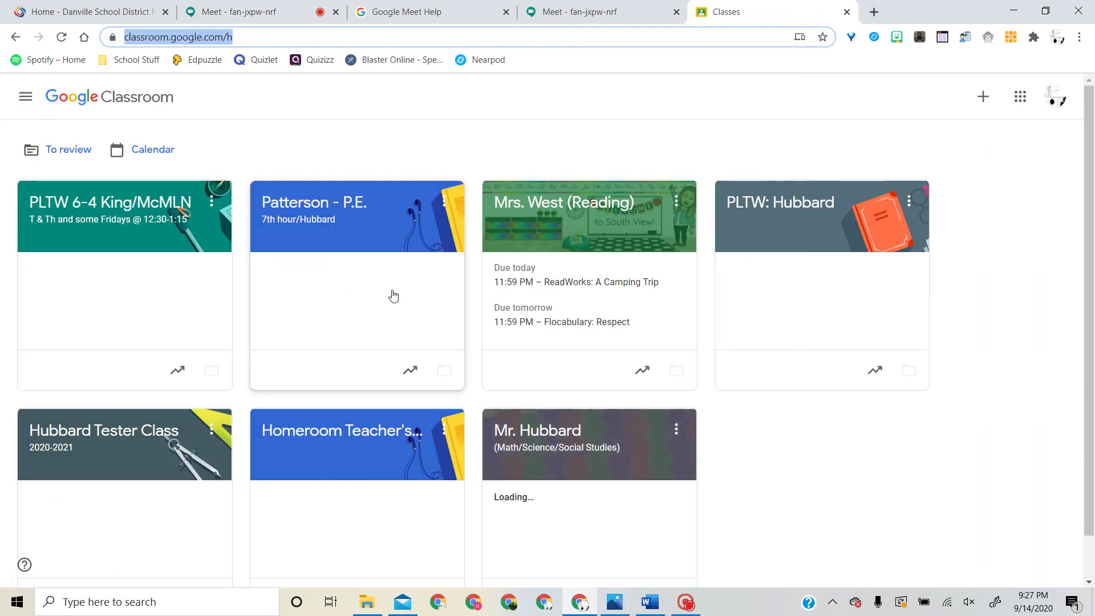
pyautogui.click(542, 434)
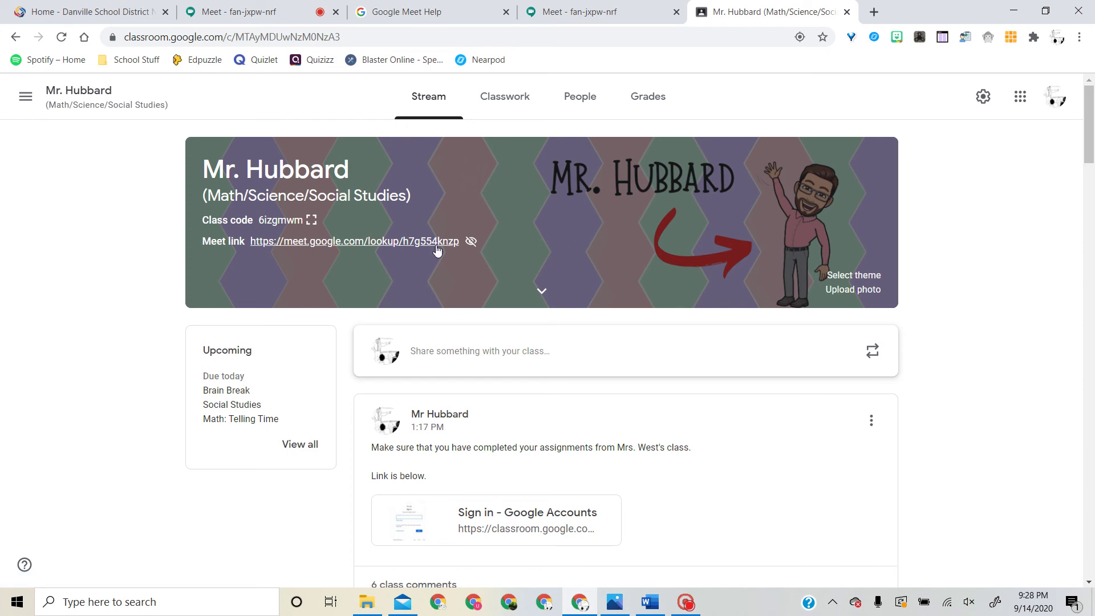
# Make the class Meet link visible to students and save the class settings.
pyautogui.moveTo(474, 241)
pyautogui.click(984, 97)
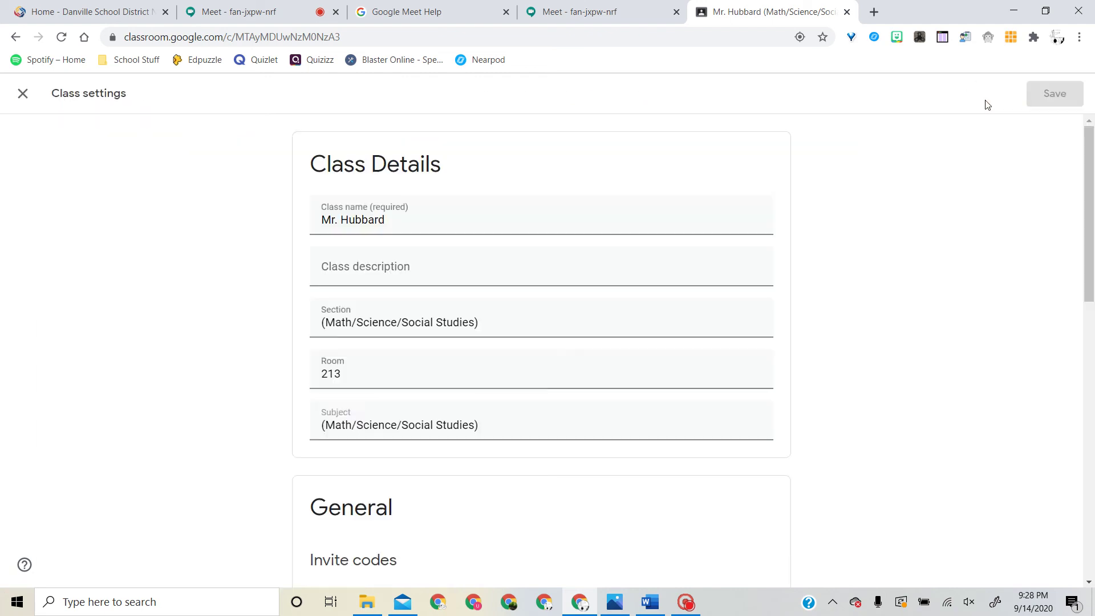
pyautogui.scroll(-8, 987, 285)
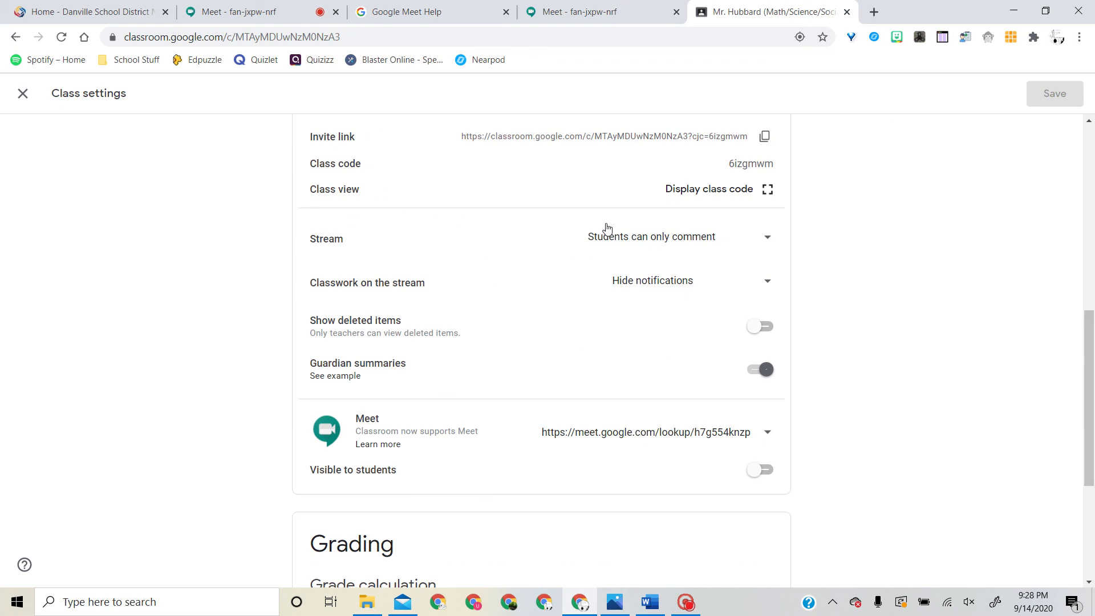
pyautogui.scroll(-1, 480, 443)
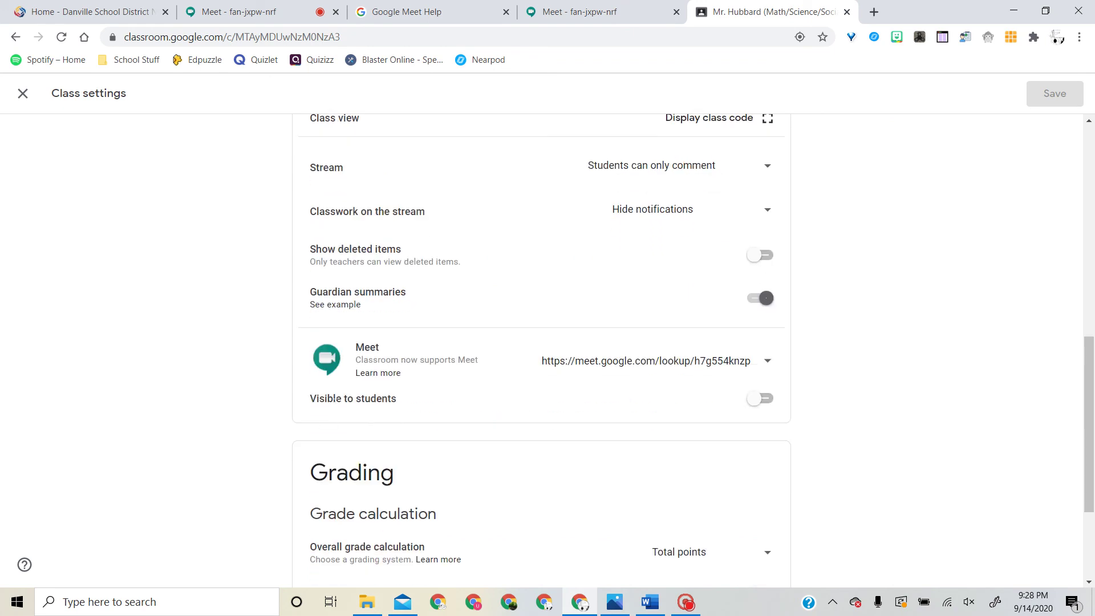
pyautogui.click(758, 400)
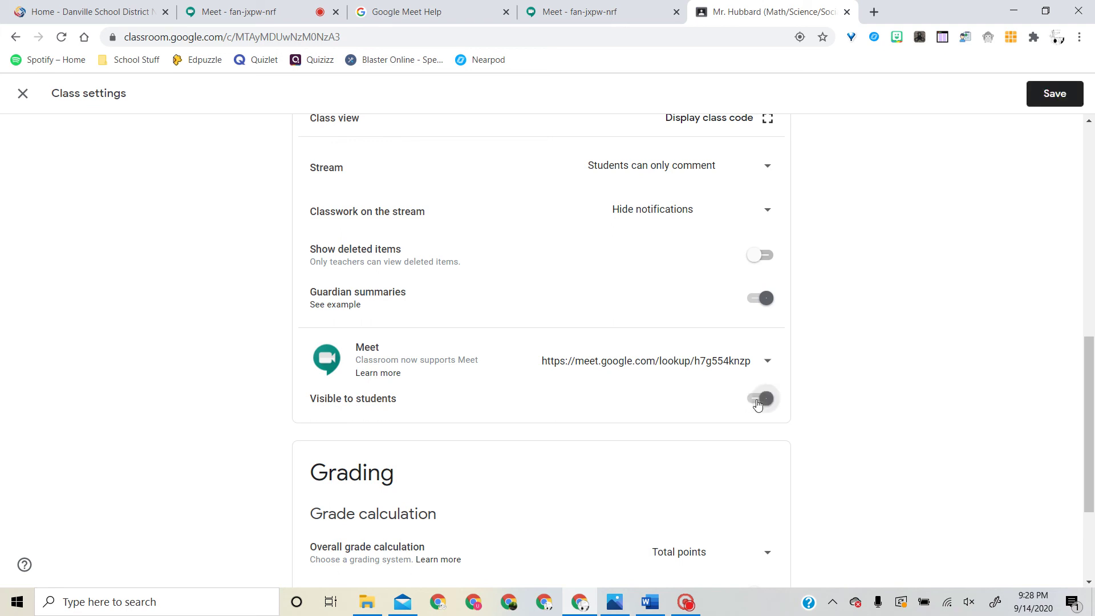
pyautogui.click(1041, 94)
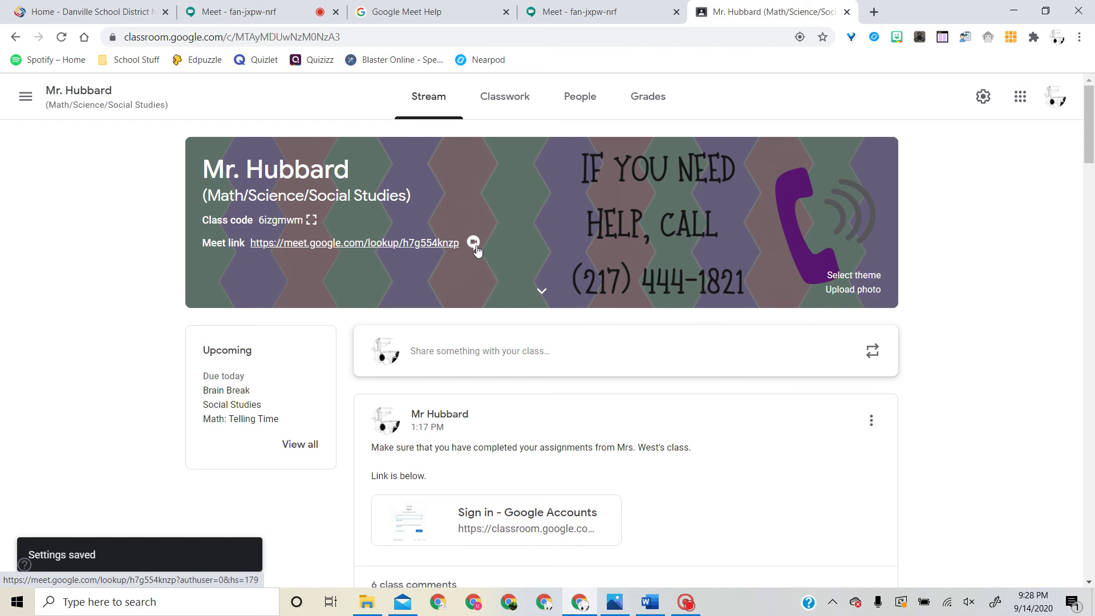
# Reset the class Meet link, hide it from students, and save the class settings.
pyautogui.click(983, 96)
pyautogui.scroll(-6, 544, 371)
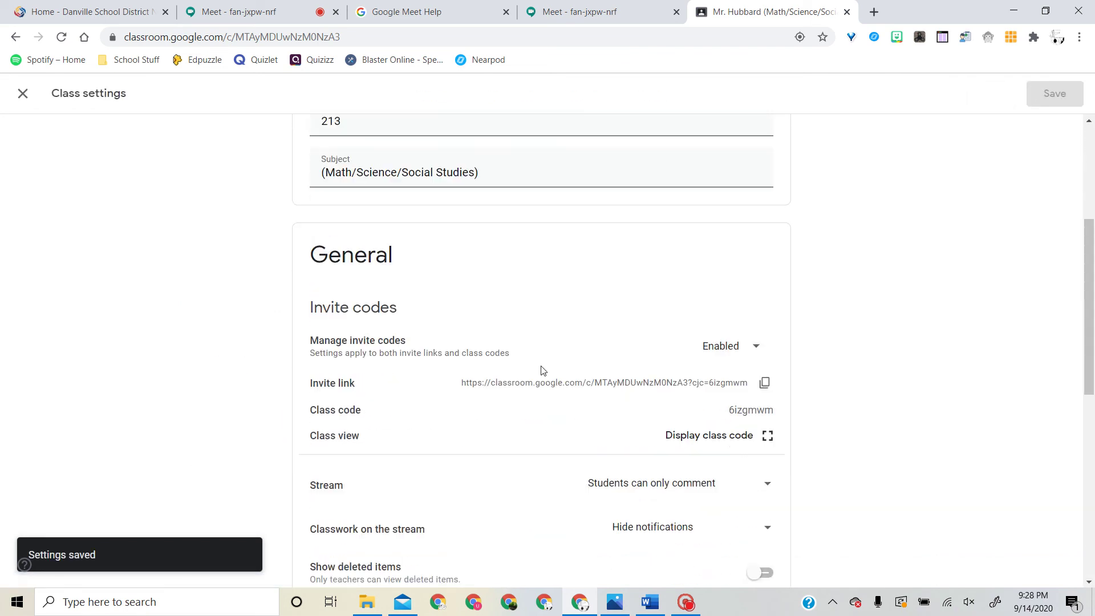
pyautogui.scroll(-4, 599, 422)
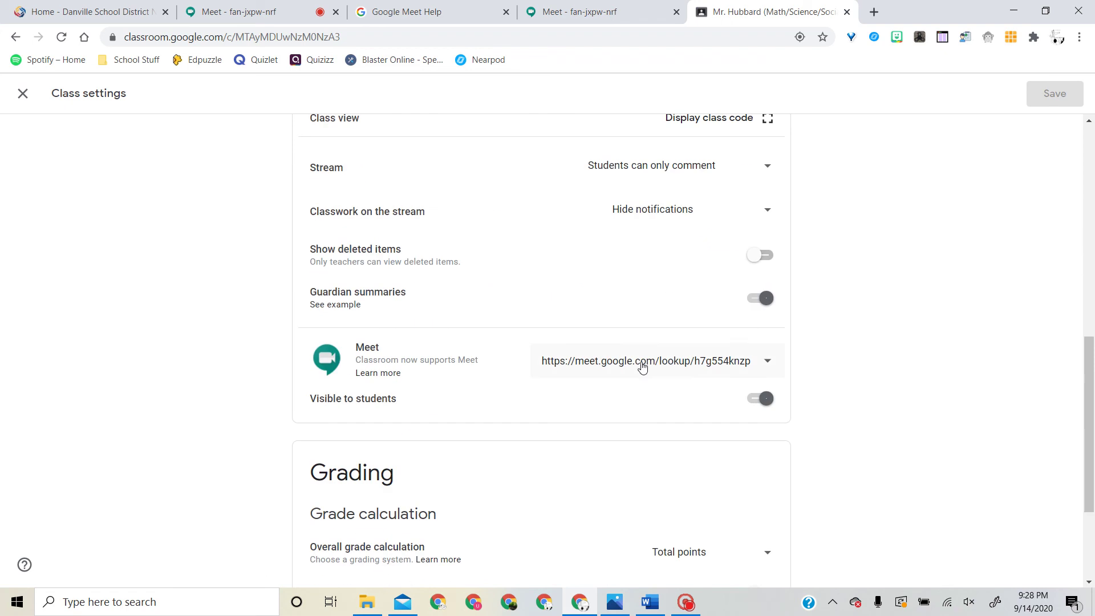
pyautogui.click(643, 366)
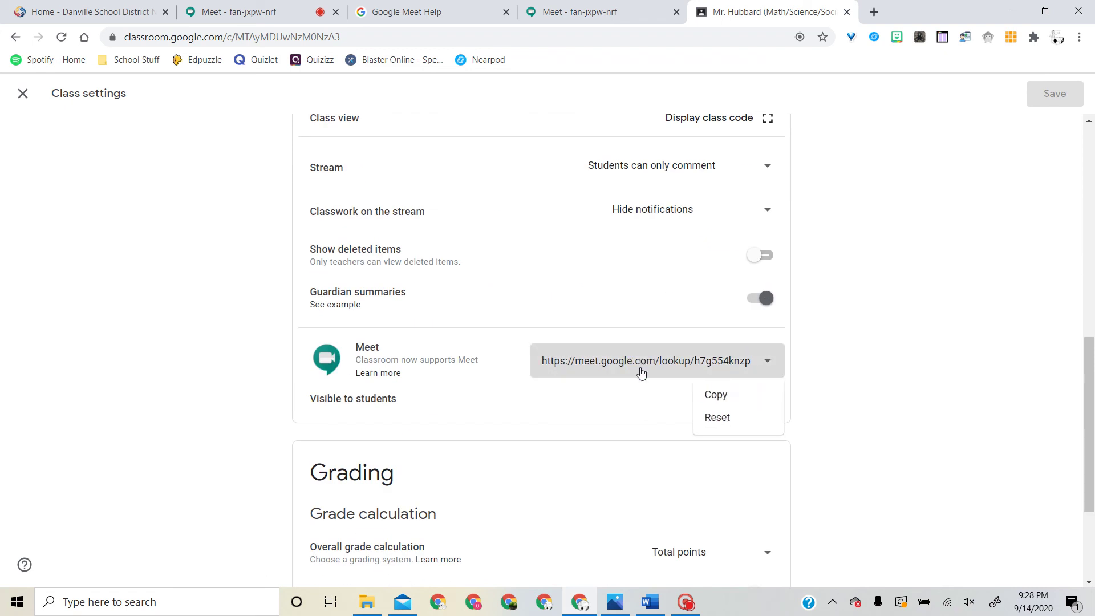
pyautogui.click(711, 419)
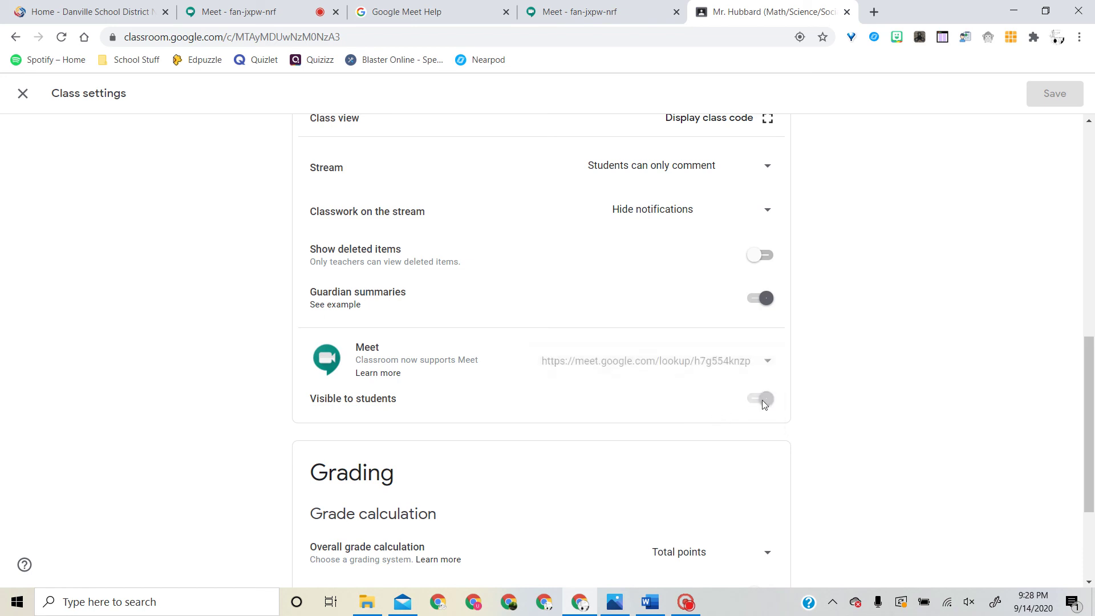
pyautogui.click(764, 402)
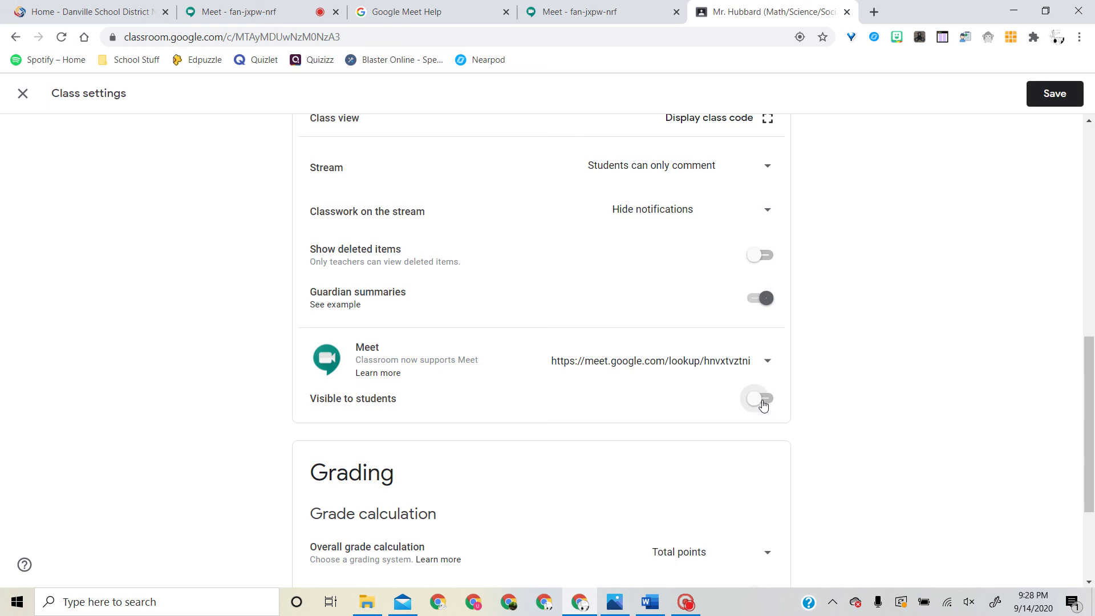
pyautogui.click(1053, 101)
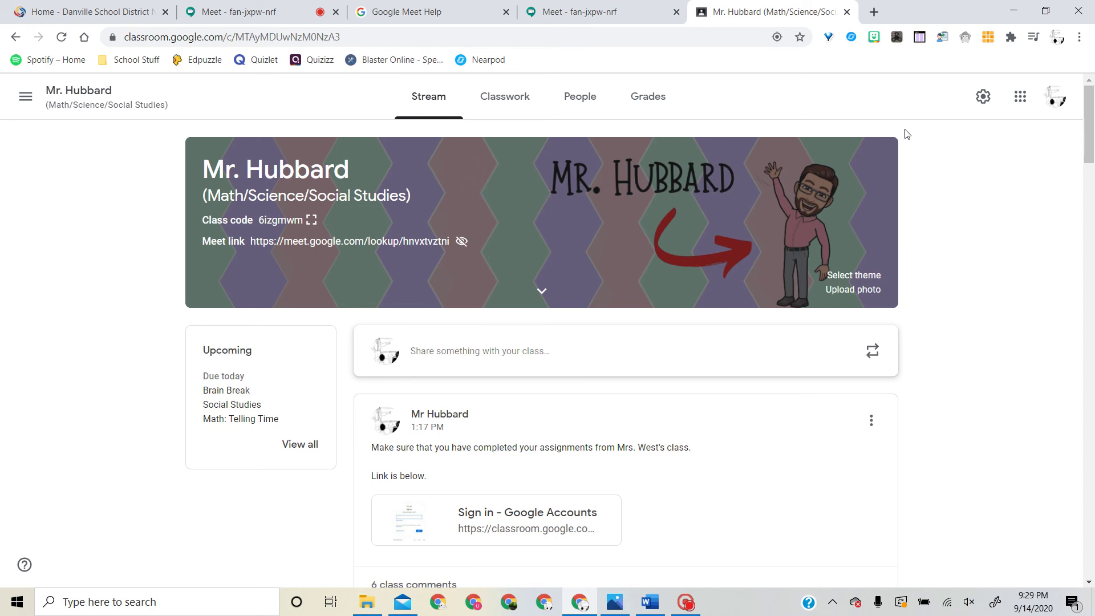
# Open the class's Google Calendar from its Classwork page.
pyautogui.click(1021, 96)
pyautogui.click(1021, 97)
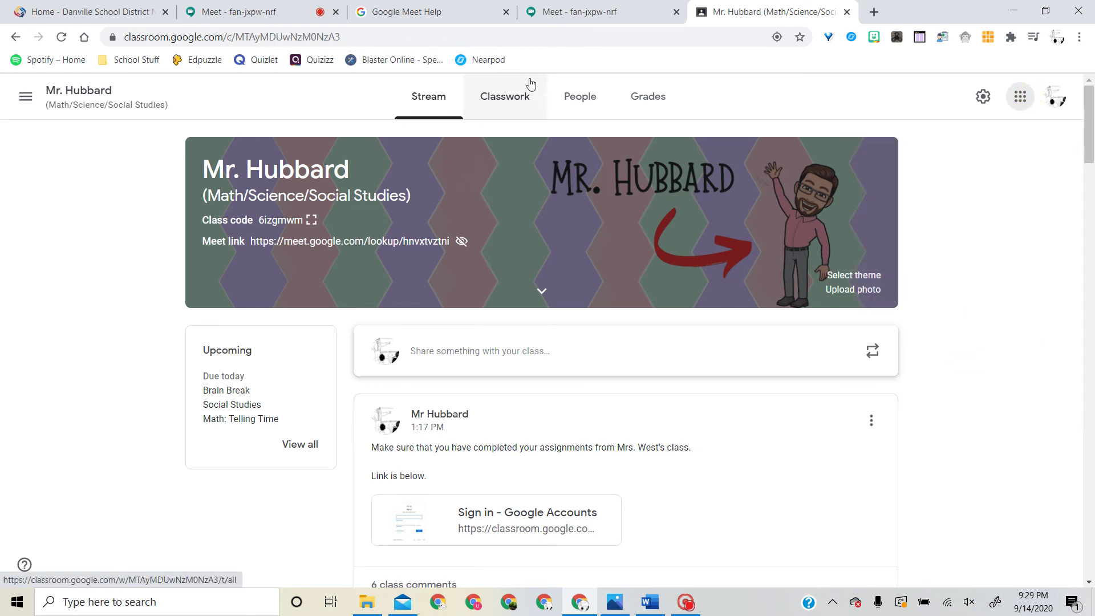
pyautogui.click(526, 100)
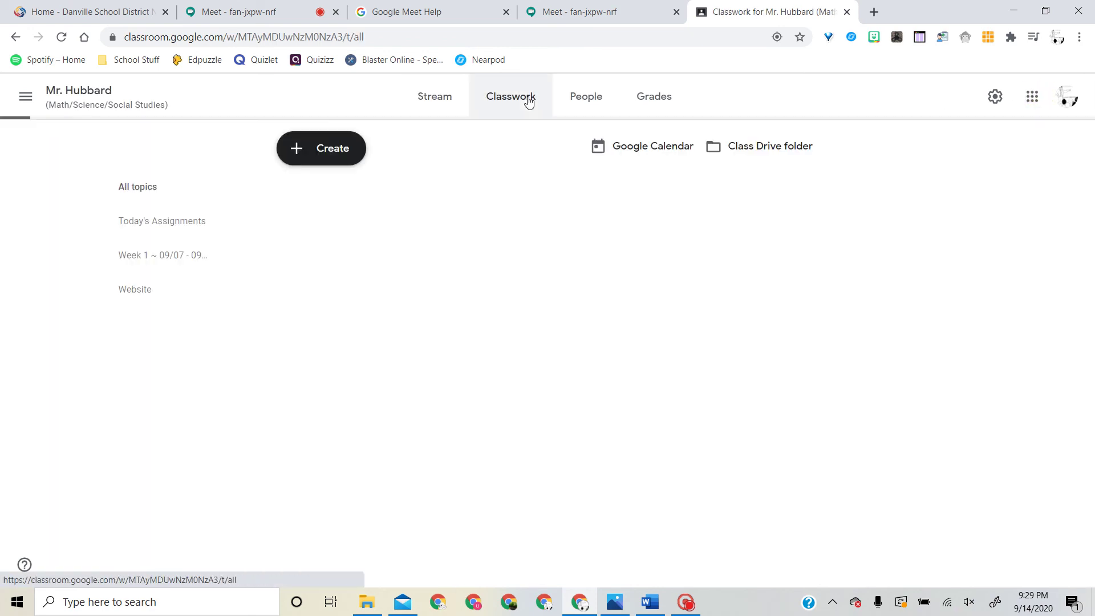
pyautogui.click(643, 156)
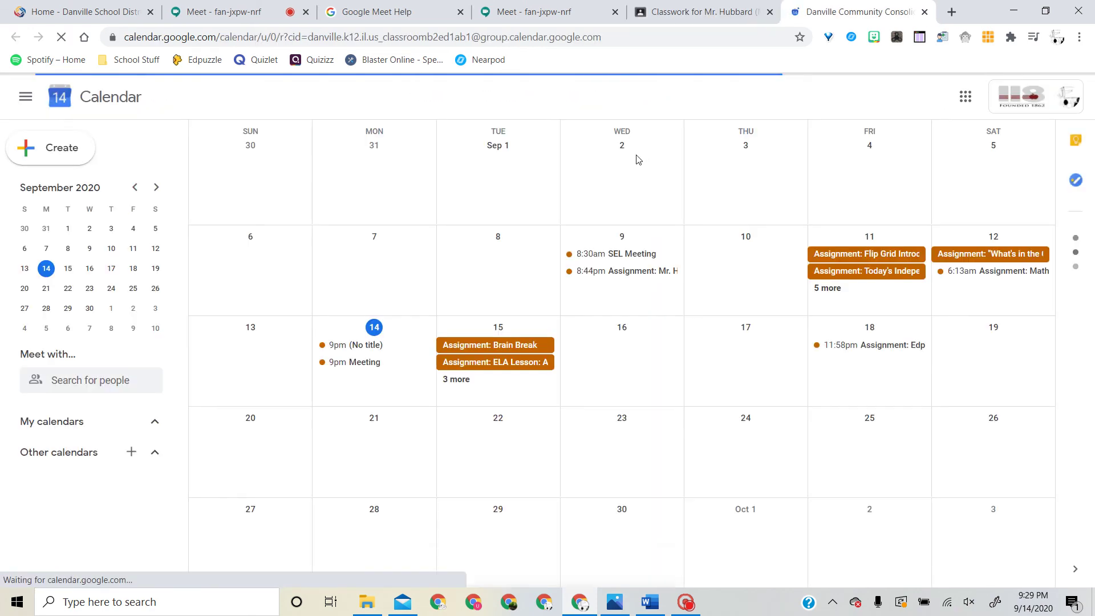
# Create a calendar event titled ELA Lesson and set its date to Tuesday, September 15.
pyautogui.click(63, 158)
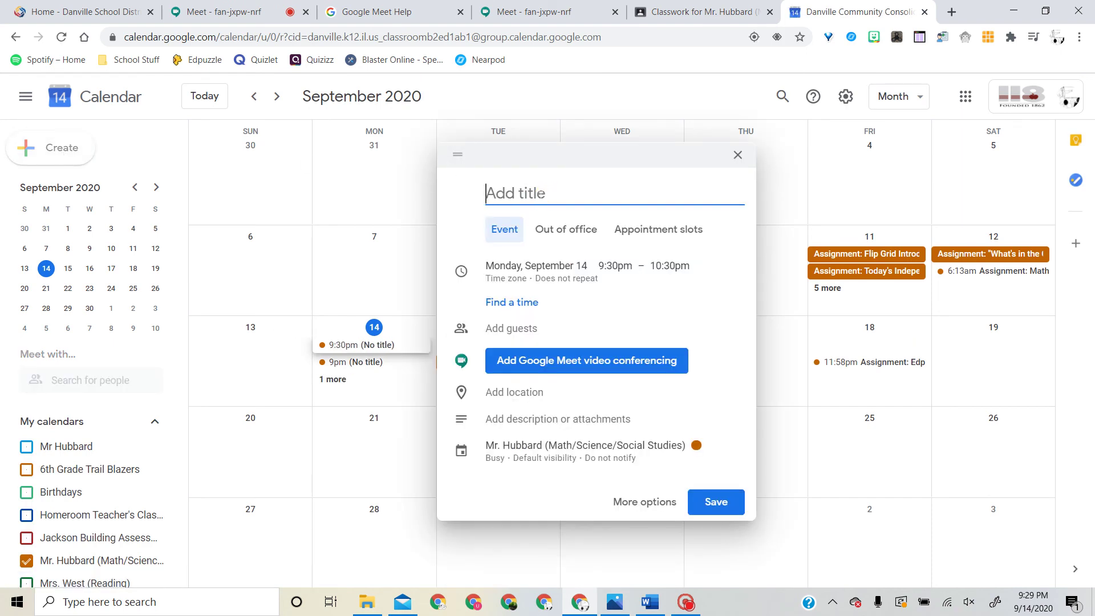
pyautogui.write('ELA')
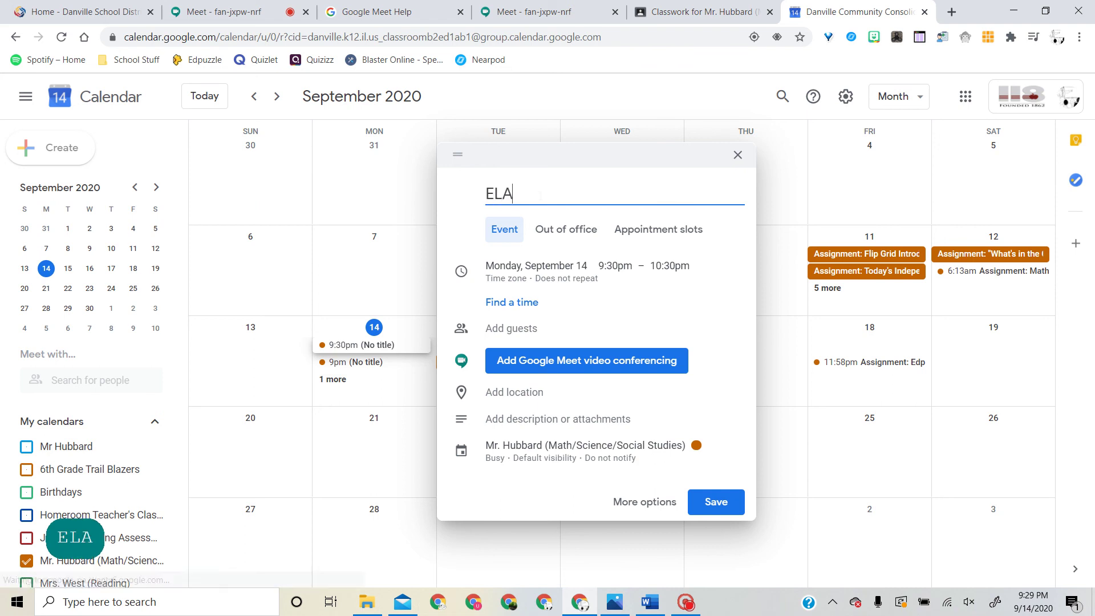
pyautogui.write(' Lesson')
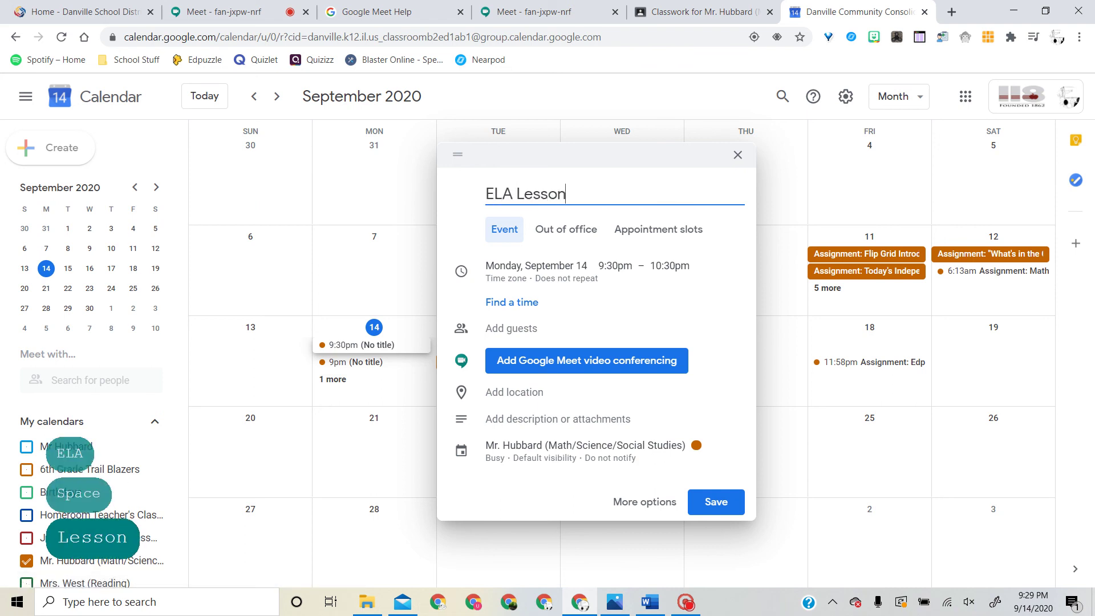
pyautogui.click(553, 263)
pyautogui.click(552, 263)
pyautogui.click(555, 369)
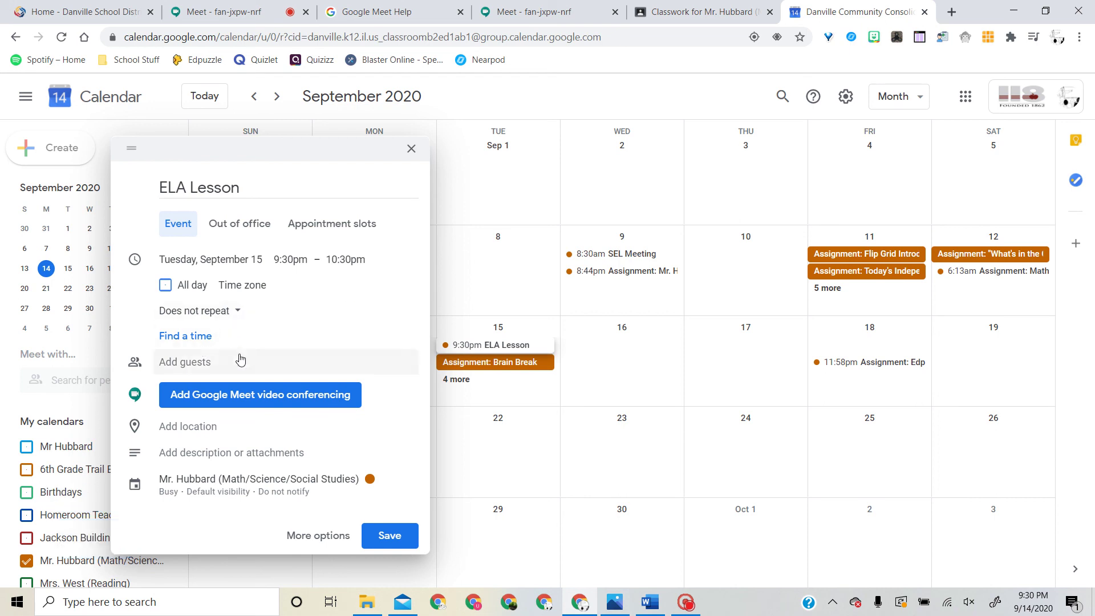
# Add Google Meet video conferencing to the ELA Lesson event and save it.
pyautogui.click(255, 397)
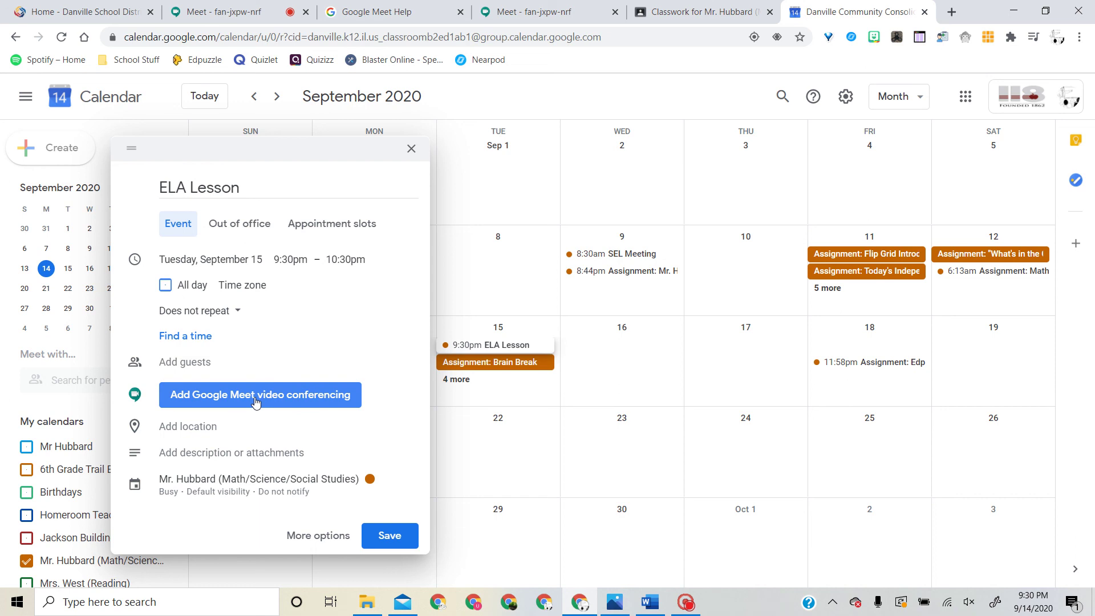
pyautogui.click(255, 401)
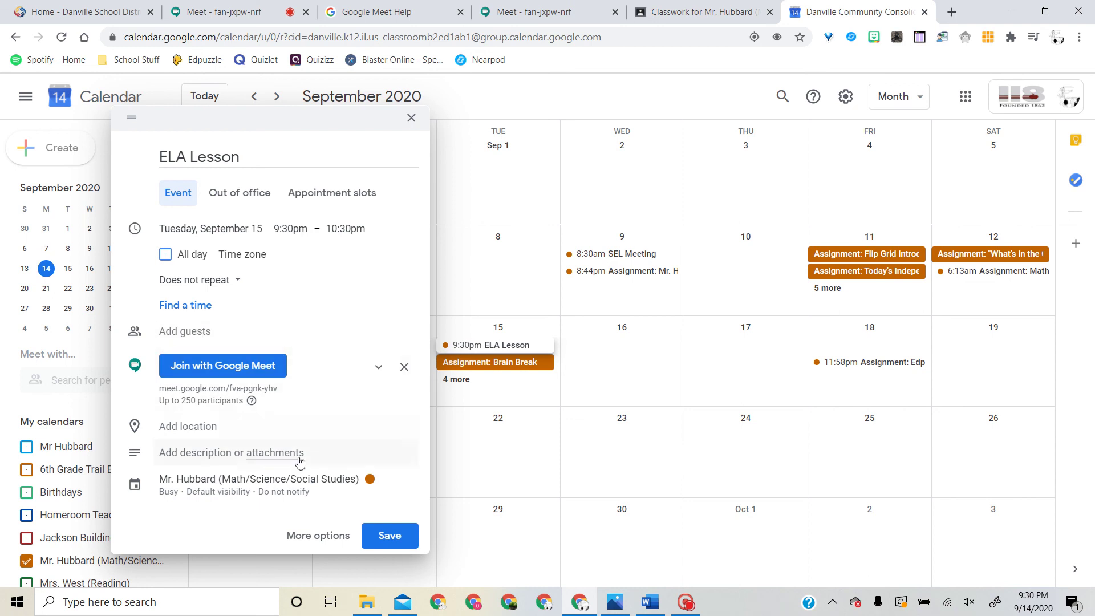
pyautogui.click(408, 534)
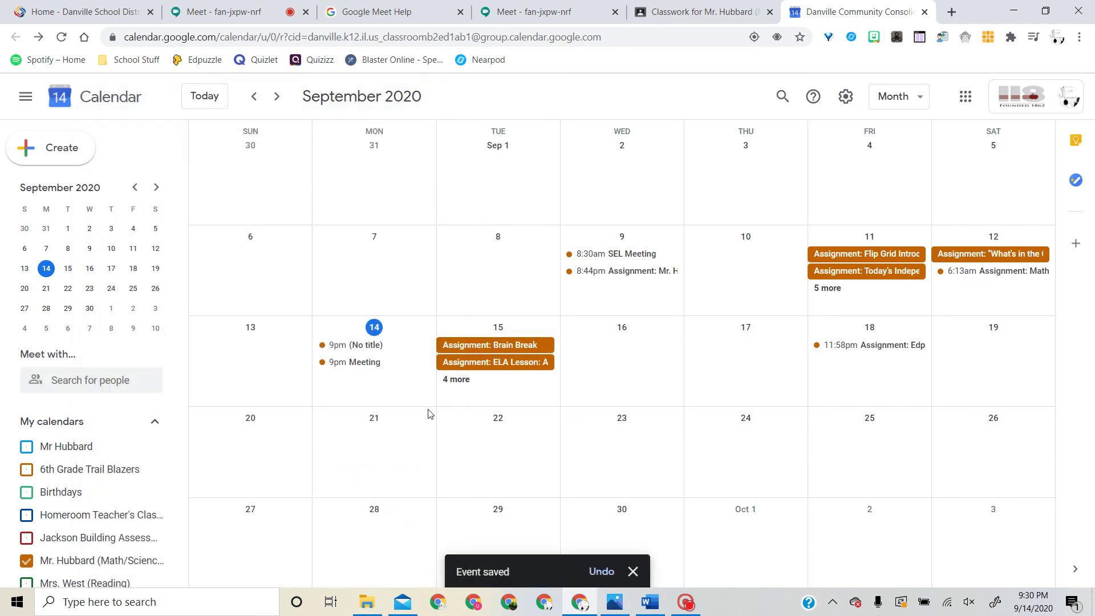
# Open the September 15 entry "Assignment: ELA Lesson: Adjectives" and copy the Classroom link in its description.
pyautogui.click(480, 365)
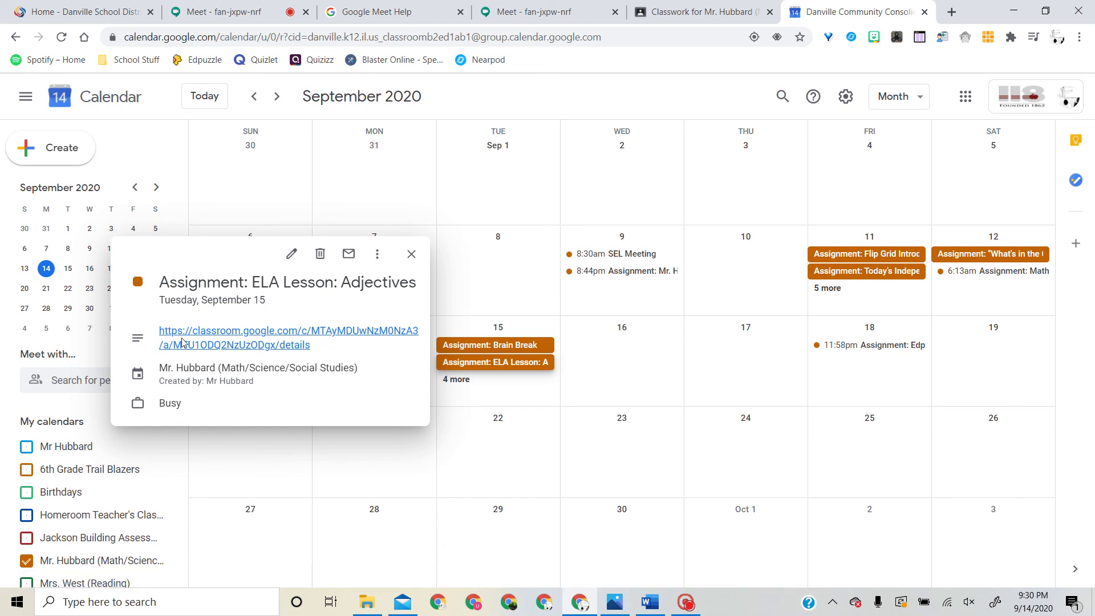
pyautogui.moveTo(323, 350); pyautogui.dragTo(166, 325)
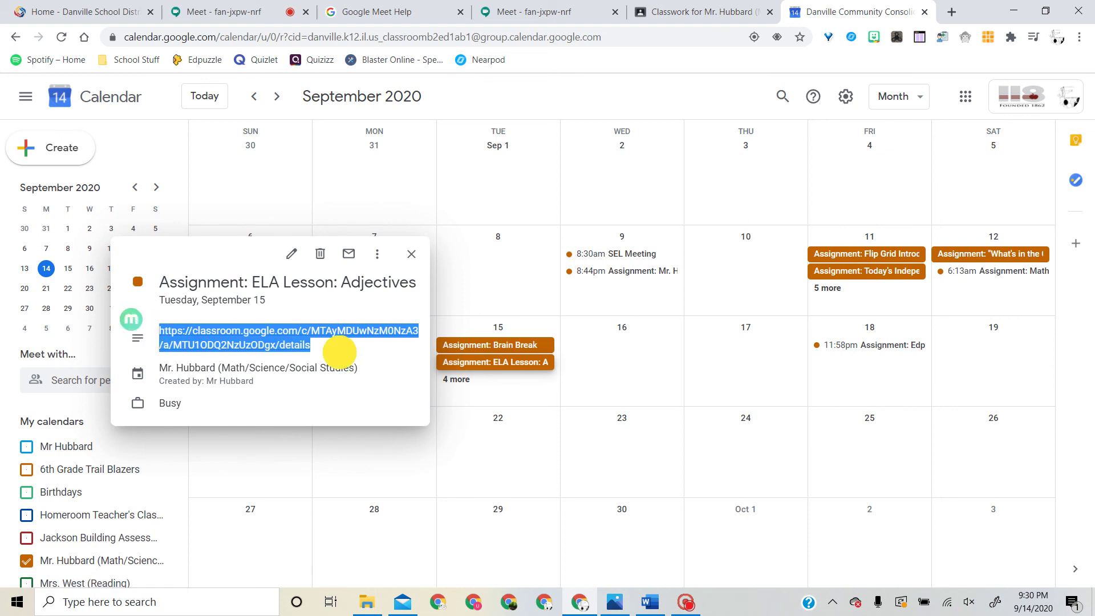
pyautogui.click(334, 350)
pyautogui.moveTo(333, 350); pyautogui.dragTo(152, 325)
pyautogui.hotkey('ctrl', 'c')
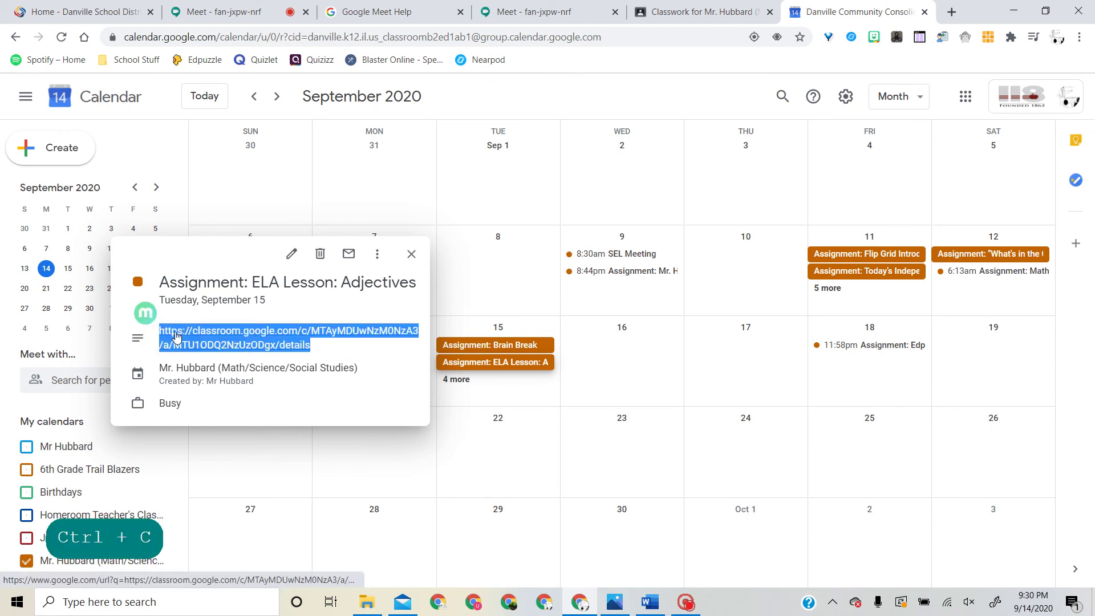
# Close the browser tab of the ended Meet session and return to the class Stream in Google Classroom.
pyautogui.click(528, 8)
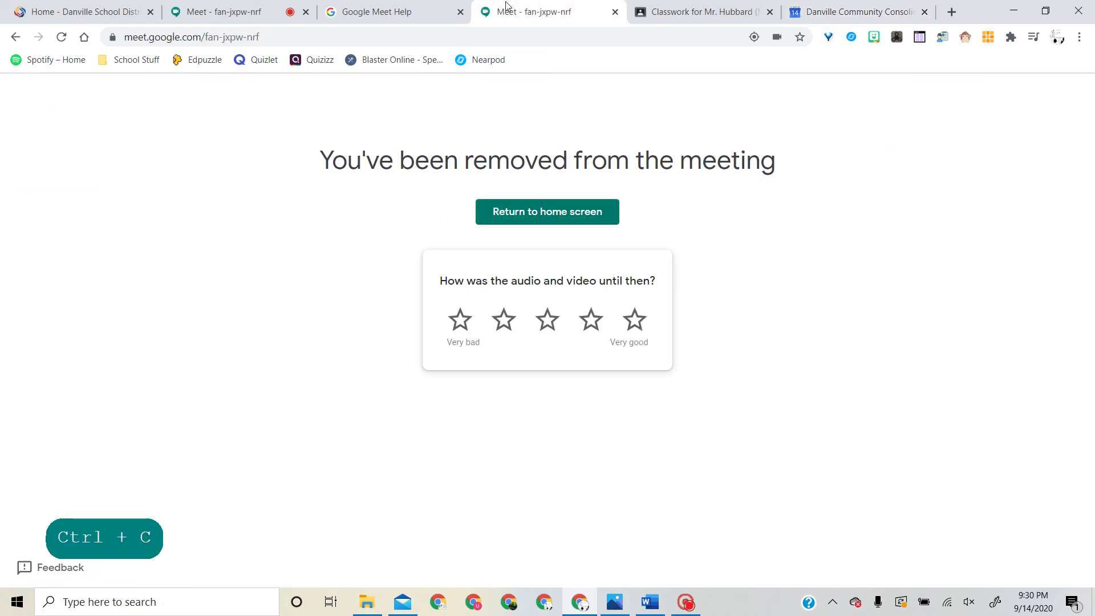
pyautogui.click(615, 11)
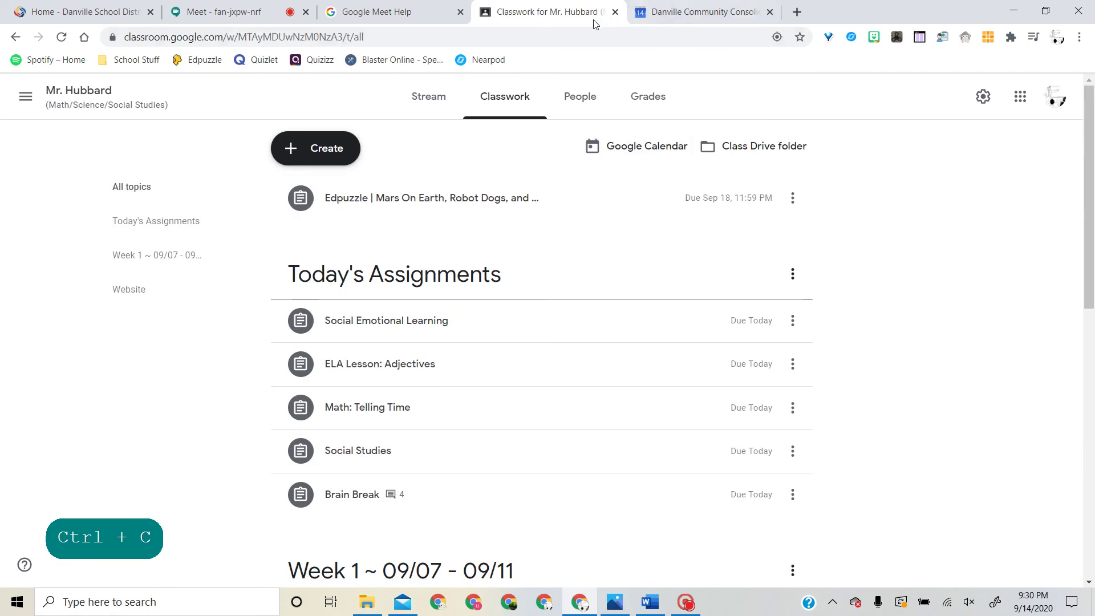
pyautogui.click(431, 107)
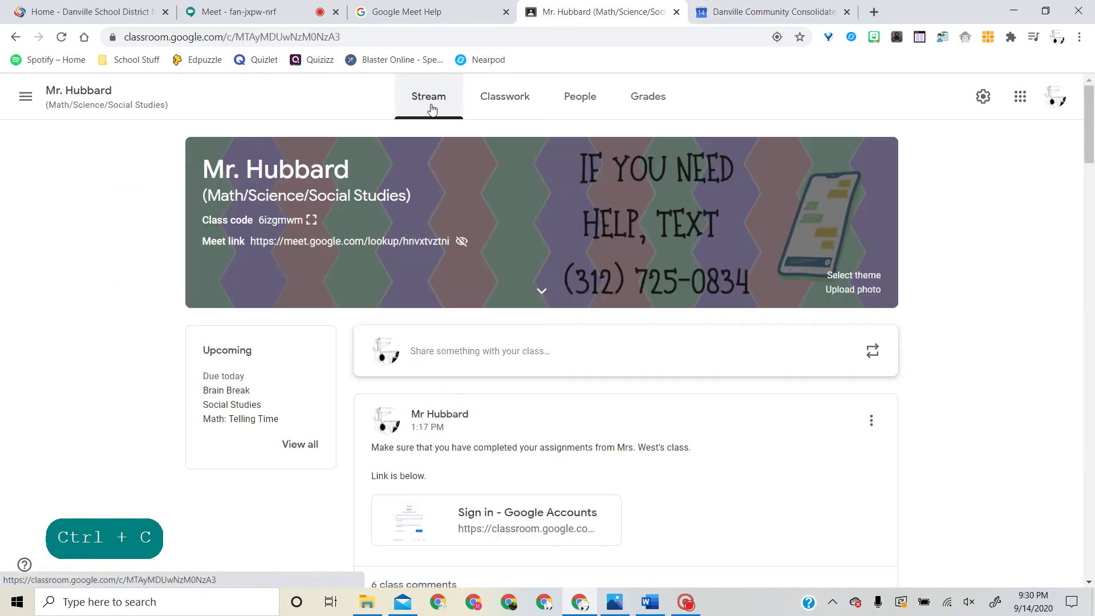
# Start a new class announcement and attach the copied link to it.
pyautogui.click(453, 351)
pyautogui.click(407, 539)
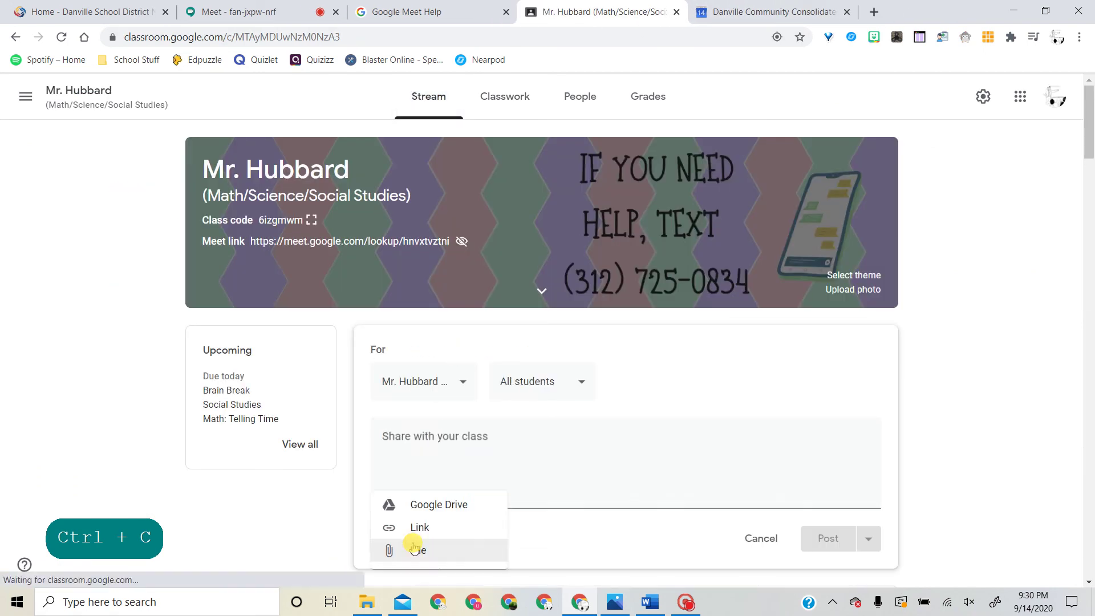
pyautogui.click(416, 515)
pyautogui.hotkey('ctrl', 'v')
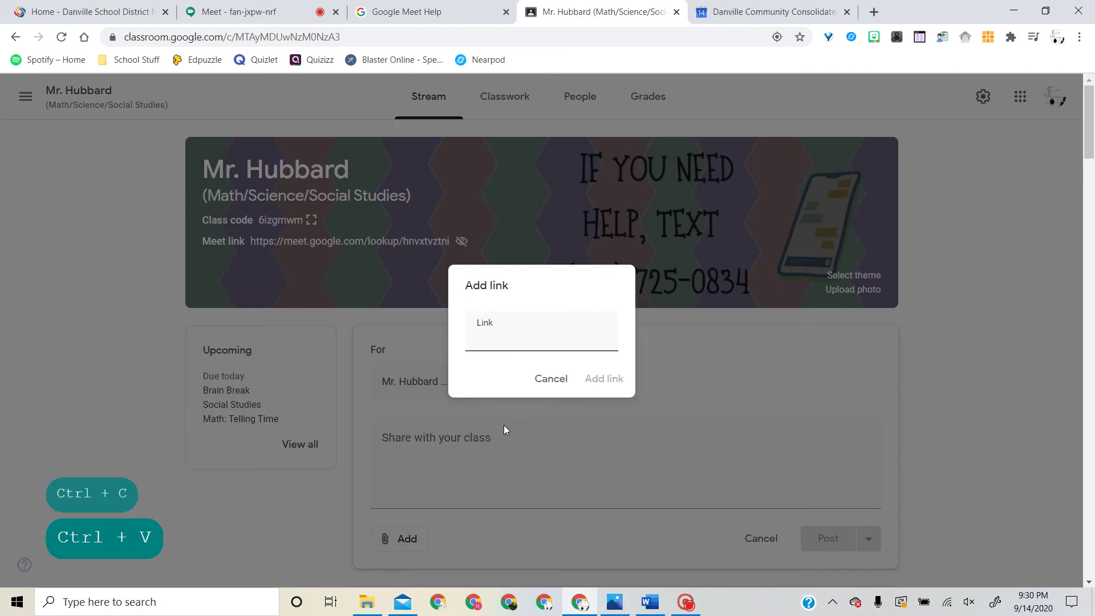
pyautogui.click(604, 376)
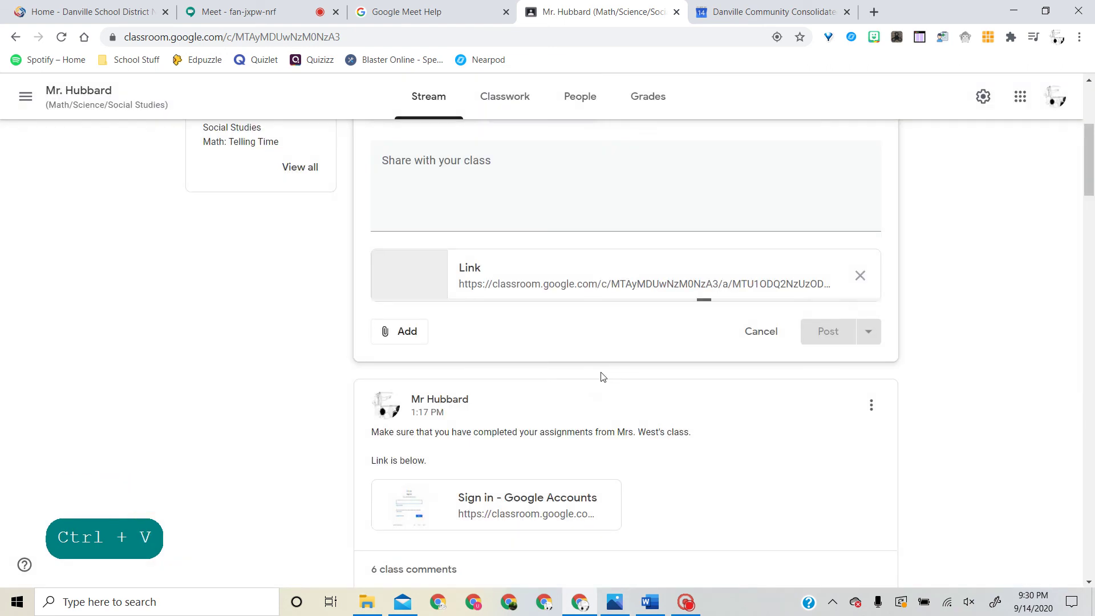
# Enter "ELA Lesson" as the announcement text.
pyautogui.scroll(3, 588, 374)
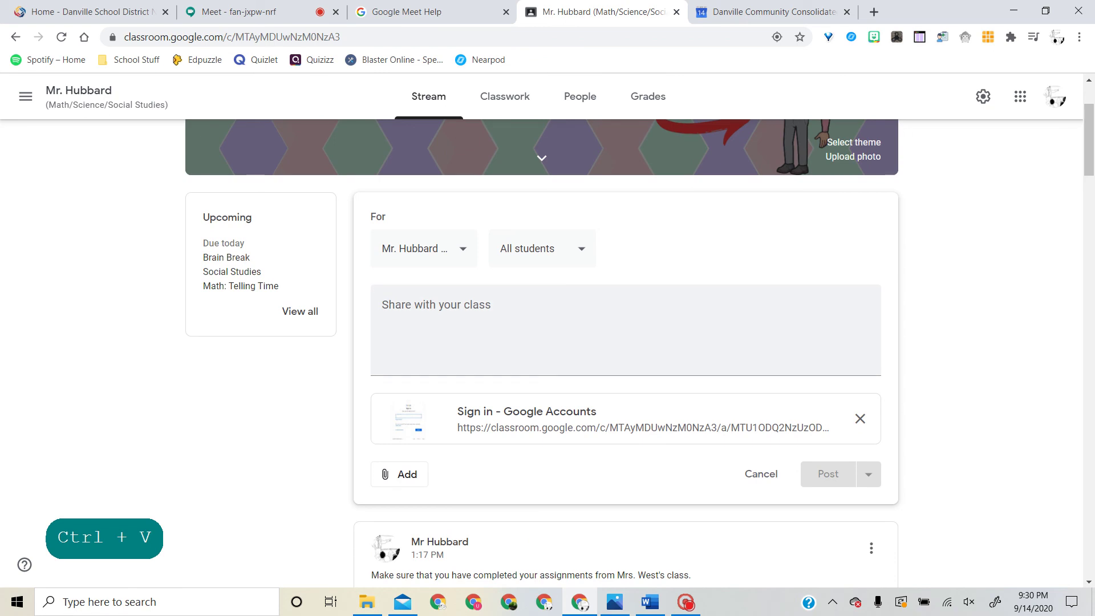
pyautogui.click(532, 322)
pyautogui.write('E')
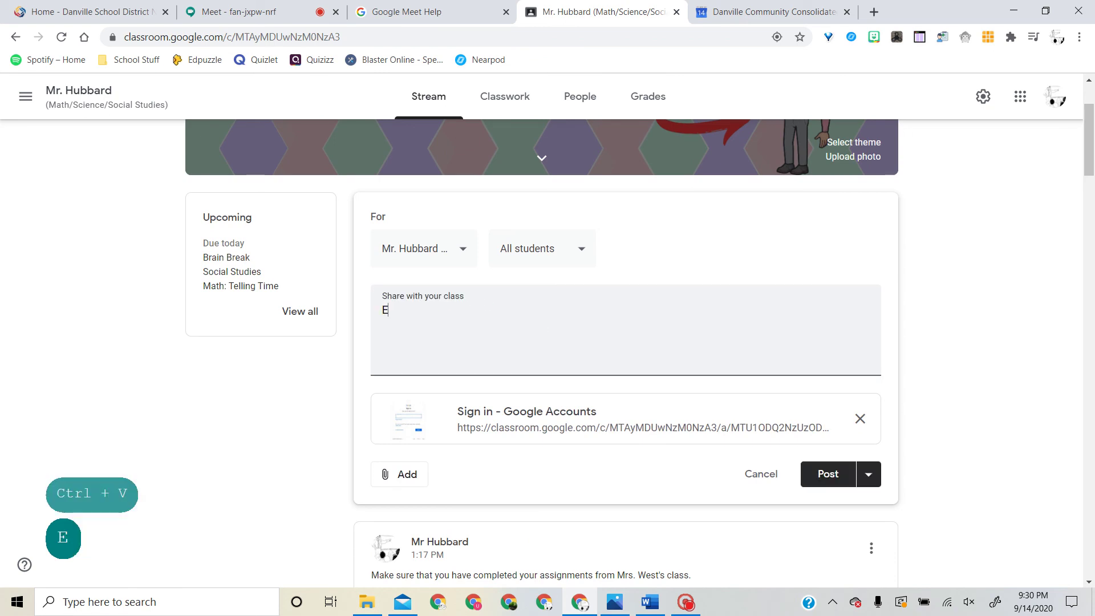
pyautogui.write('LA L')
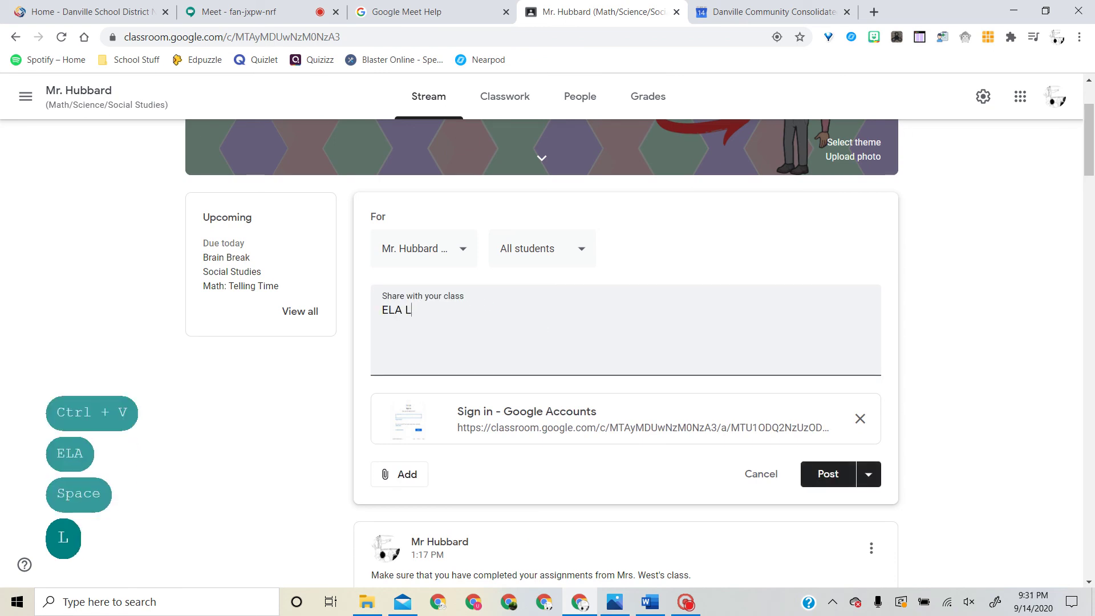
pyautogui.write('esson')
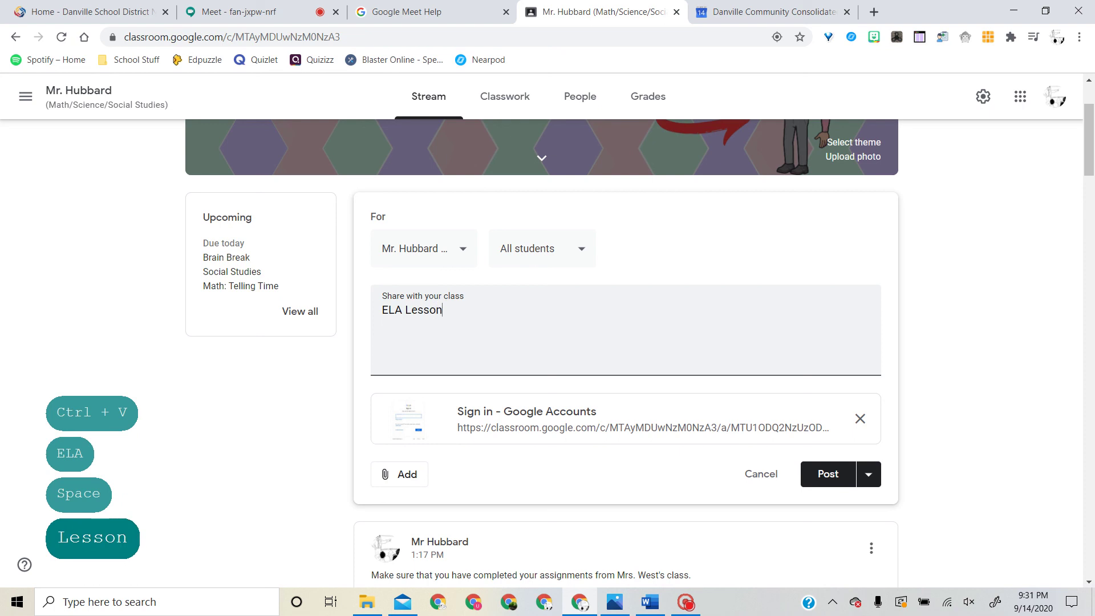
# Check the announcement's scheduling options, cancel scheduling, and remove the attached link from the announcement.
pyautogui.click(861, 466)
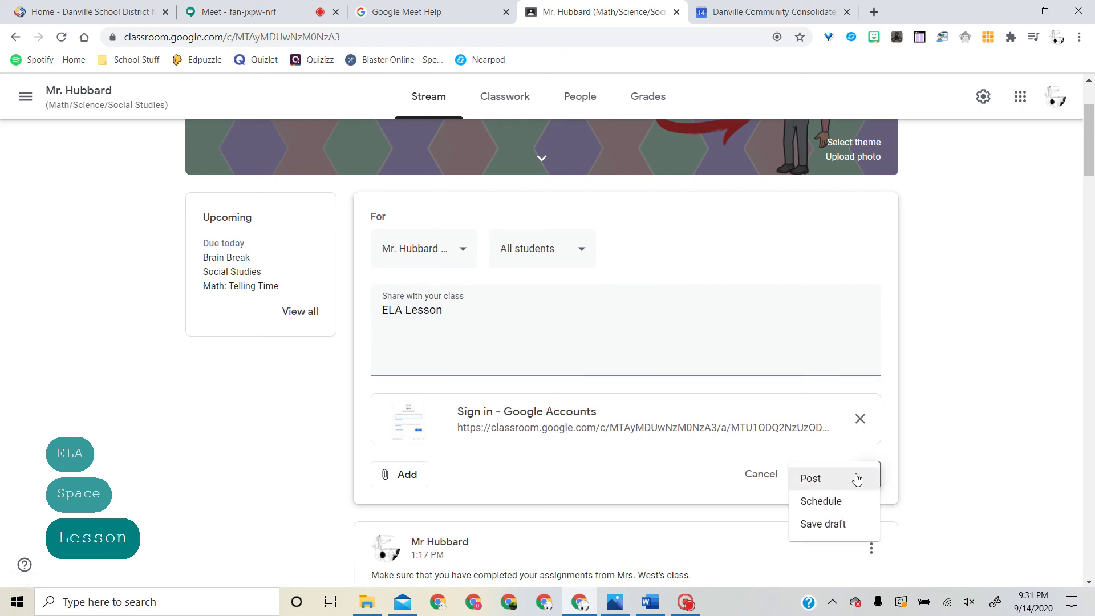
pyautogui.click(851, 500)
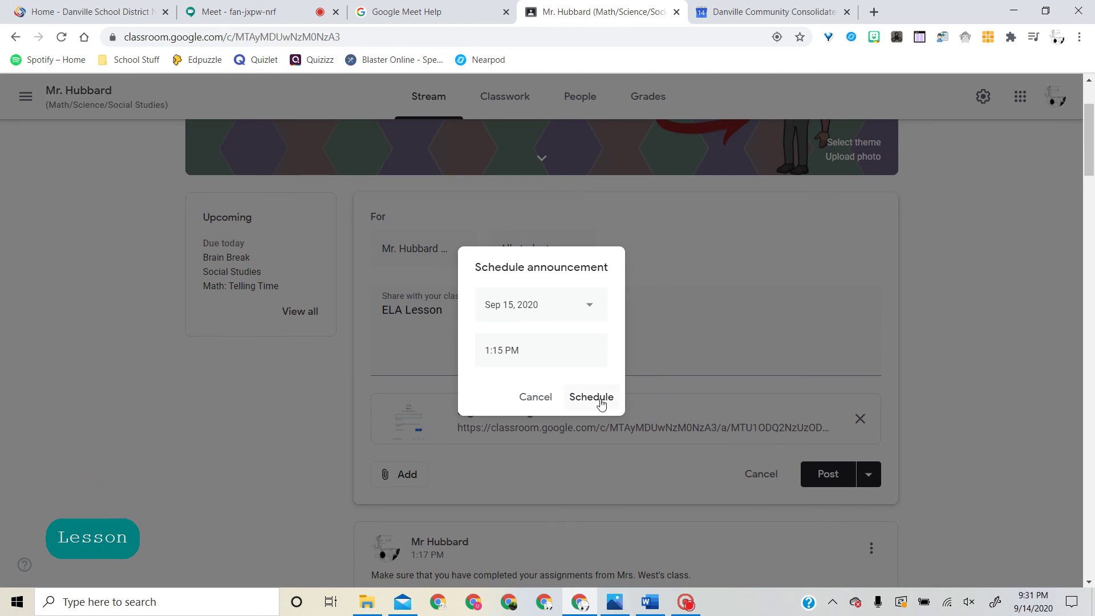
pyautogui.click(535, 398)
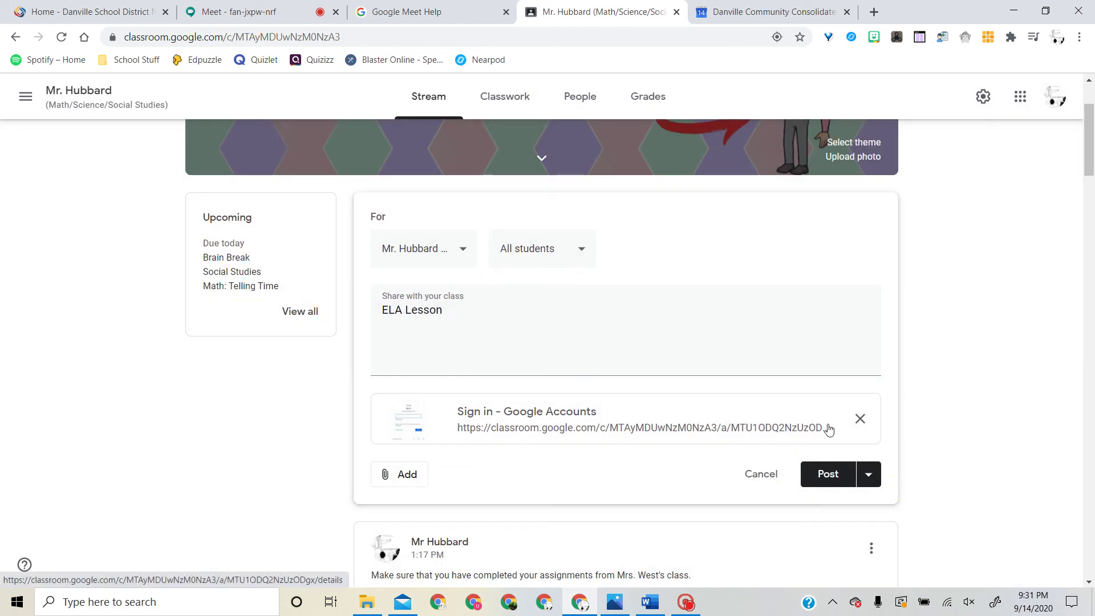
pyautogui.click(860, 419)
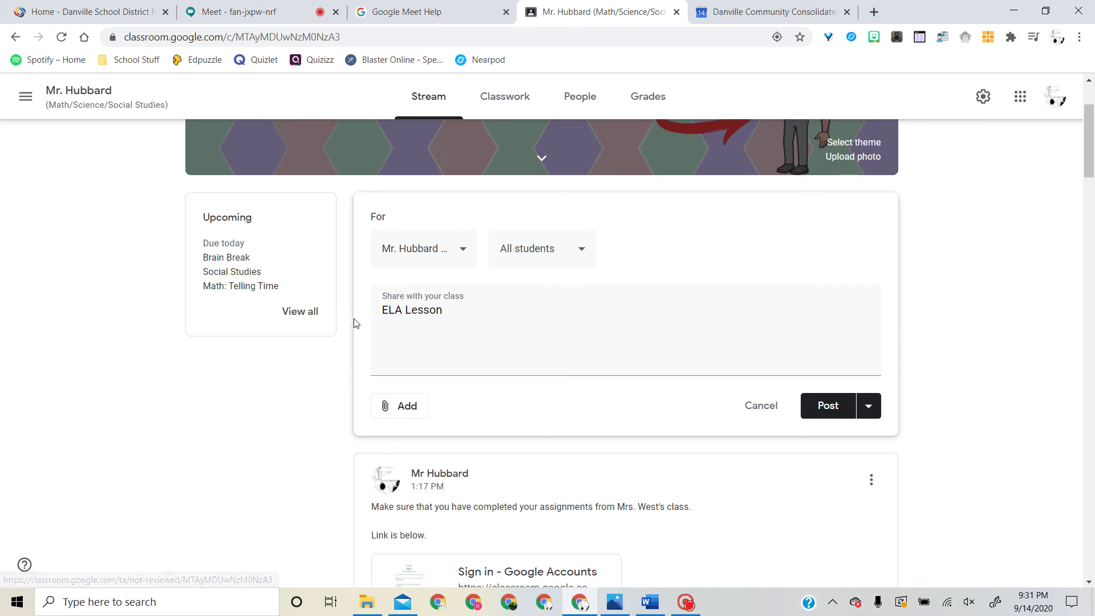
pyautogui.scroll(2, 353, 324)
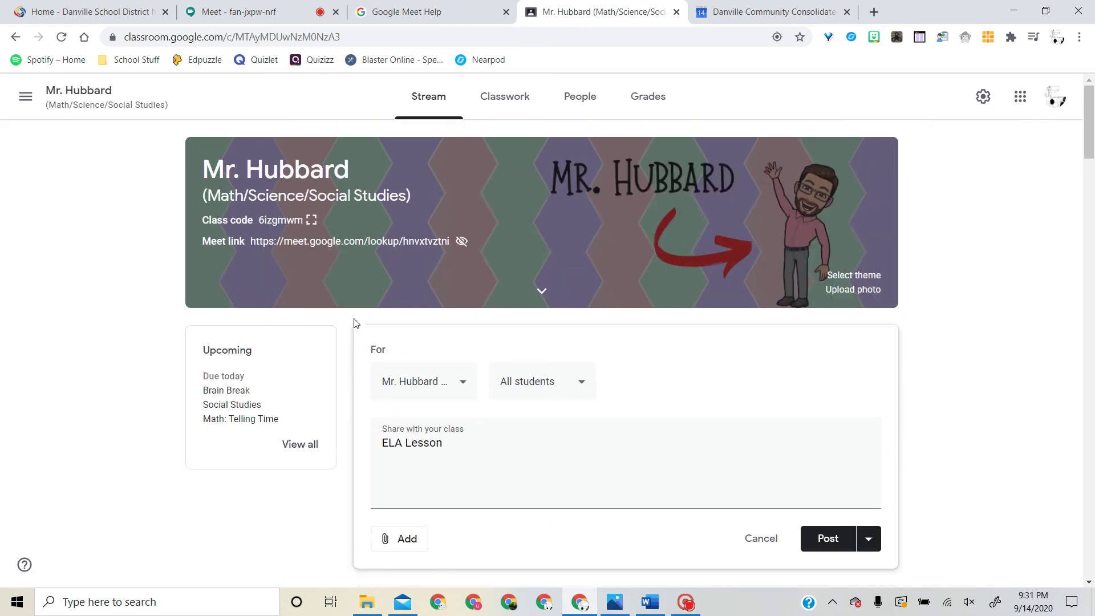
# Switch back to the running Google Meet meeting and close its additional options.
pyautogui.click(778, 12)
pyautogui.click(427, 9)
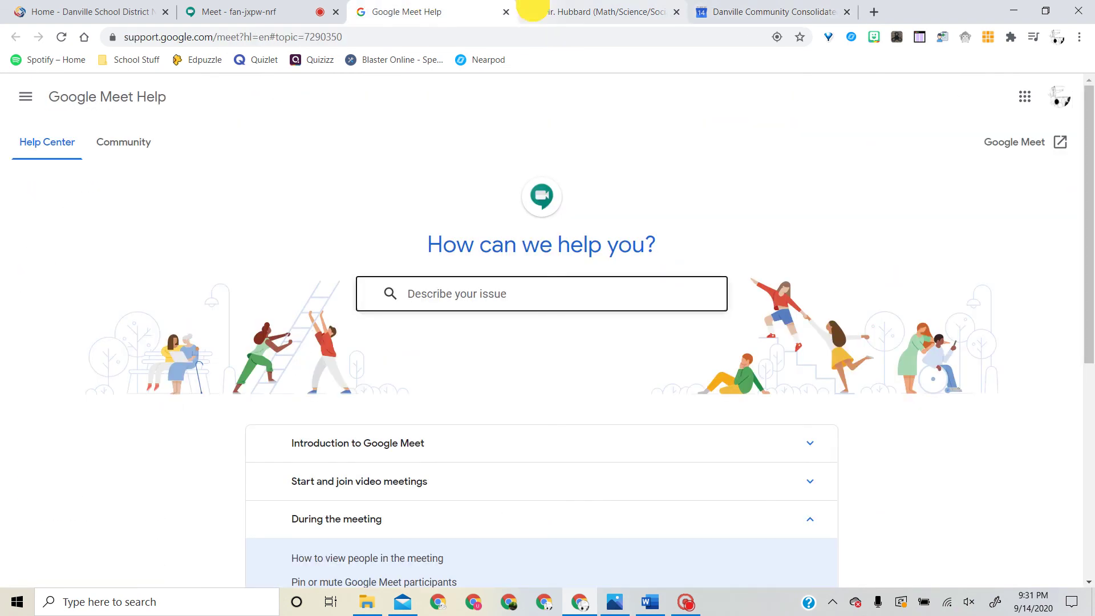
pyautogui.click(535, 11)
pyautogui.click(288, 11)
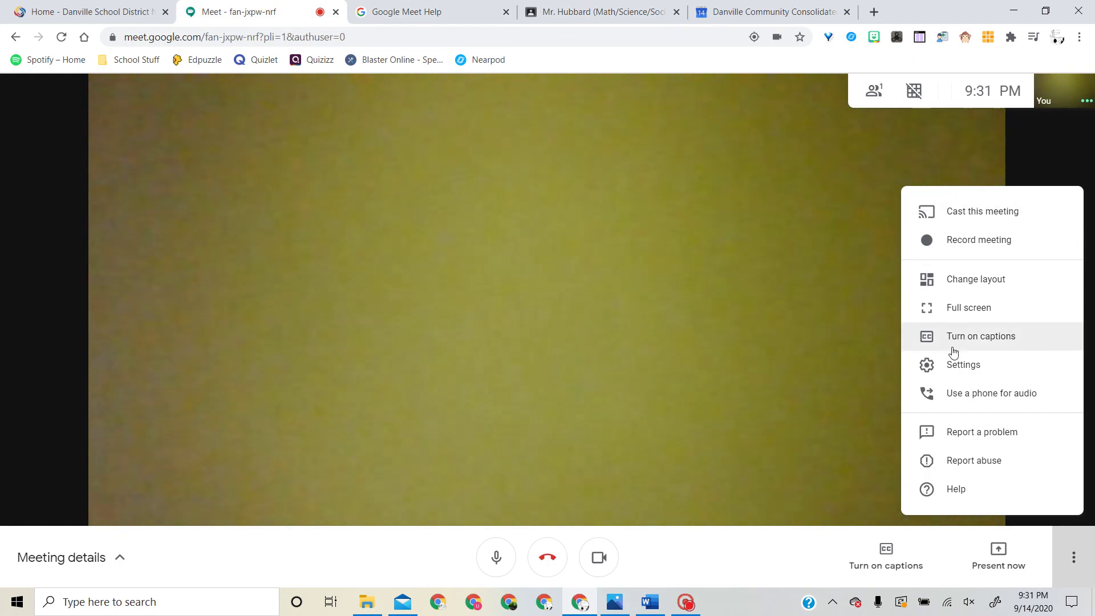
pyautogui.click(785, 345)
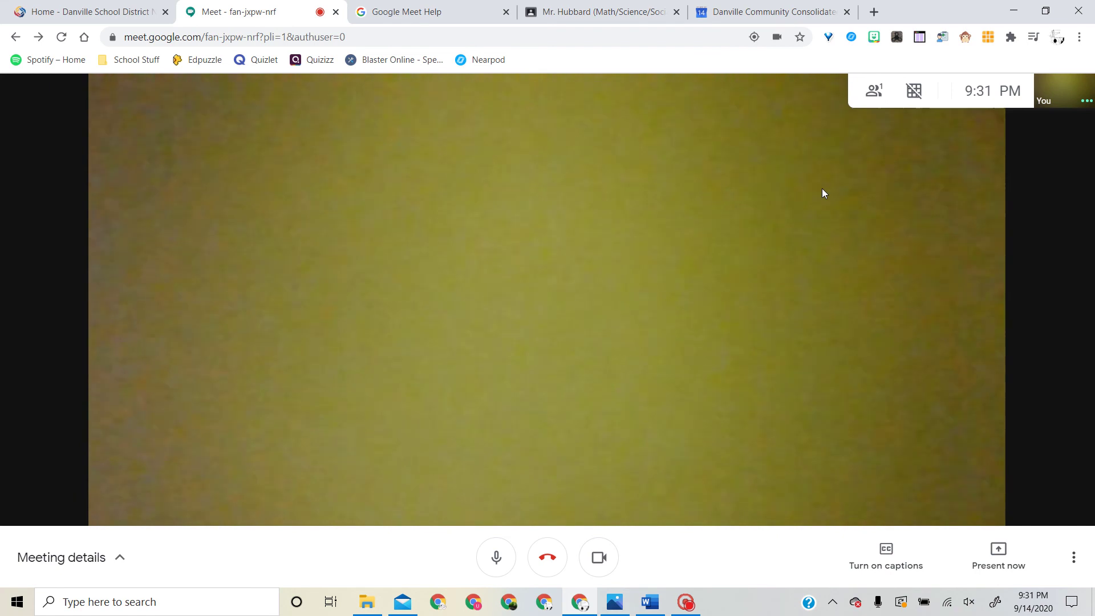
# View the grid view extension's instructions and activate grid view in the meeting.
pyautogui.click(989, 38)
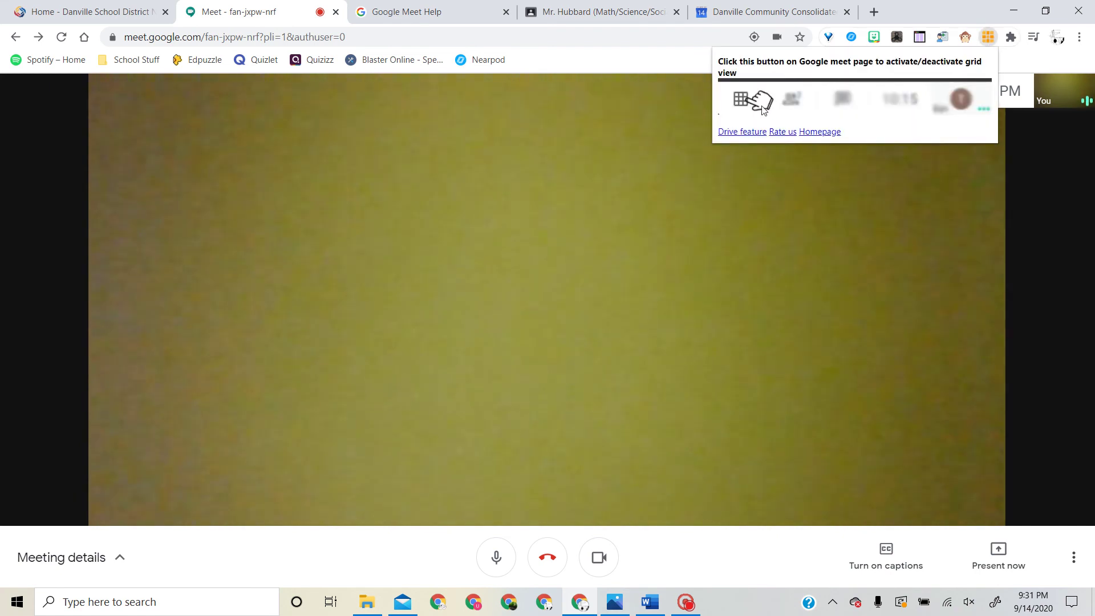
pyautogui.click(988, 44)
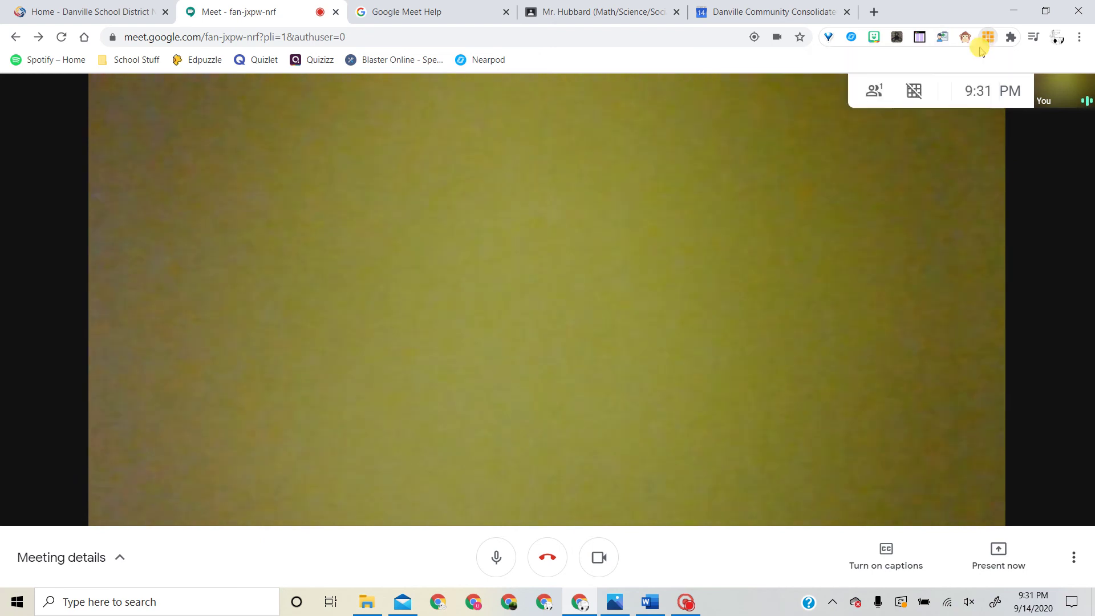
pyautogui.click(914, 94)
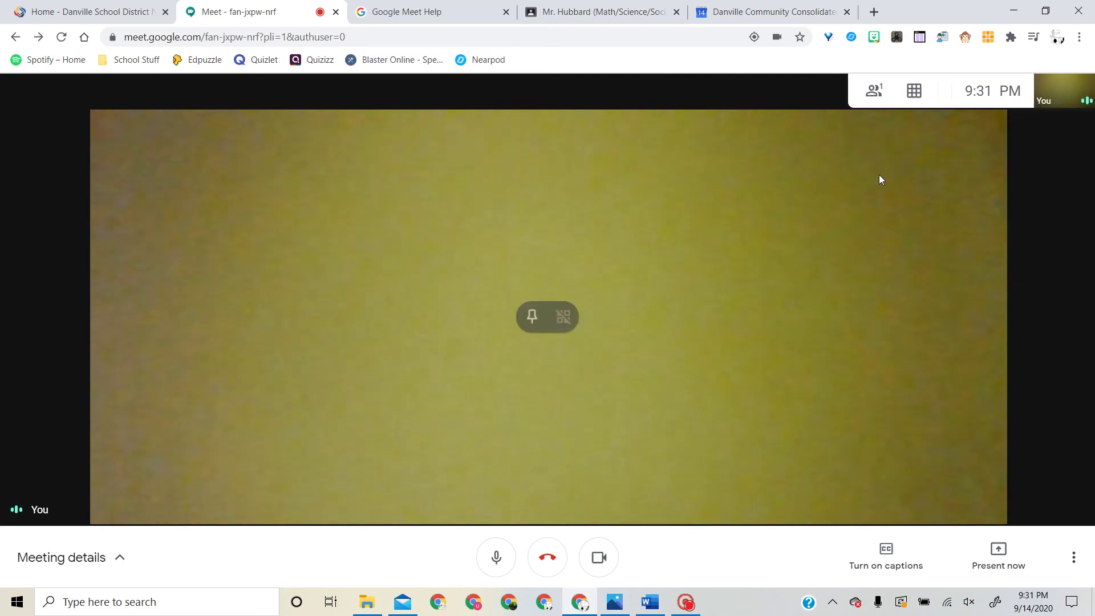
pyautogui.moveTo(910, 94); pyautogui.dragTo(822, 103)
pyautogui.click(795, 144)
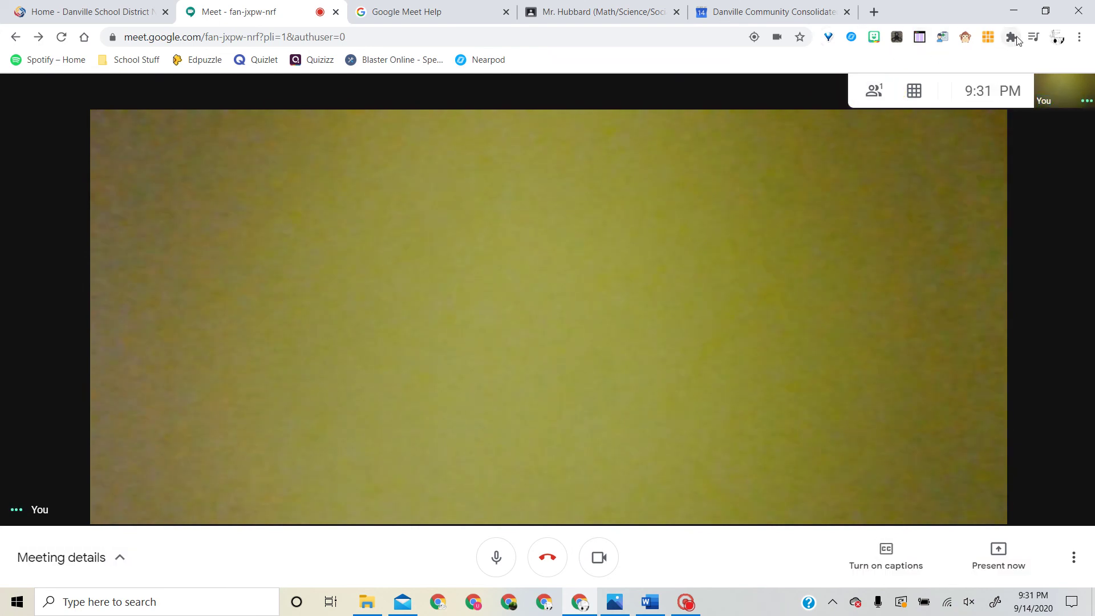
# View the mute extension's hotkey and Mute On Join settings, and toggle the meeting microphone off and back on.
pyautogui.click(965, 38)
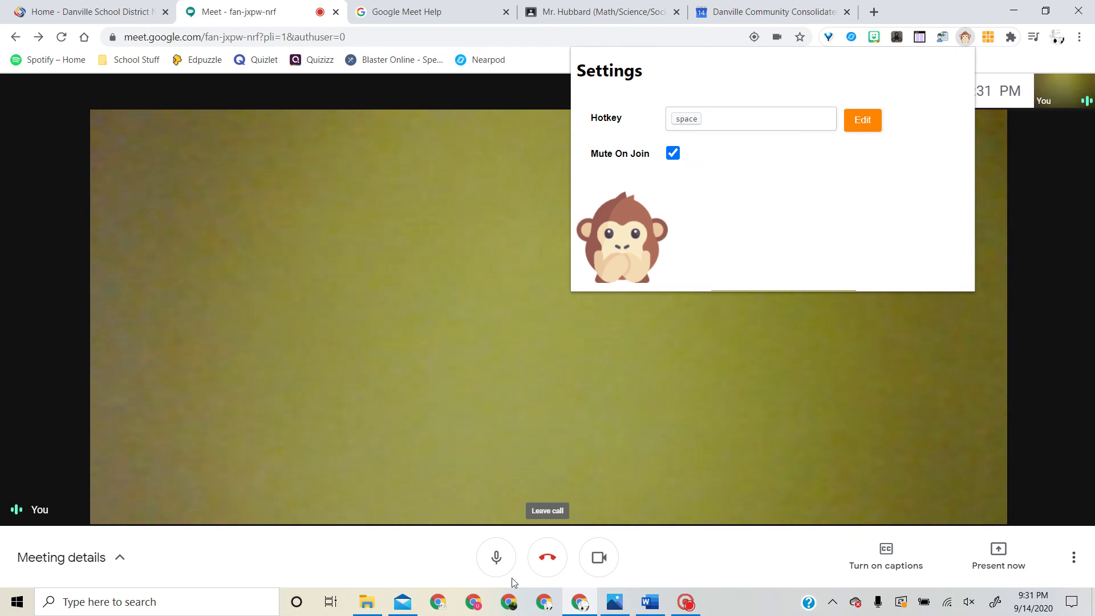
pyautogui.click(496, 556)
pyautogui.click(497, 557)
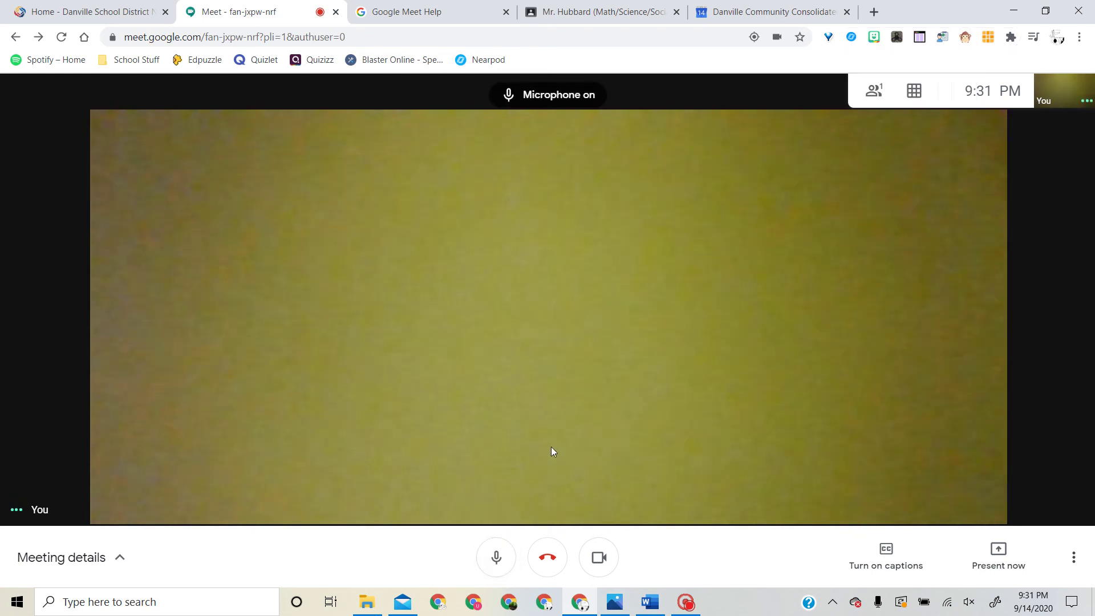
# Demonstrate the extension's mute hotkey by switching the microphone on and off repeatedly, ending with it muted.
pyautogui.press('space')
pyautogui.press('space')
pyautogui.press('space')
pyautogui.press('space')
pyautogui.press('space')
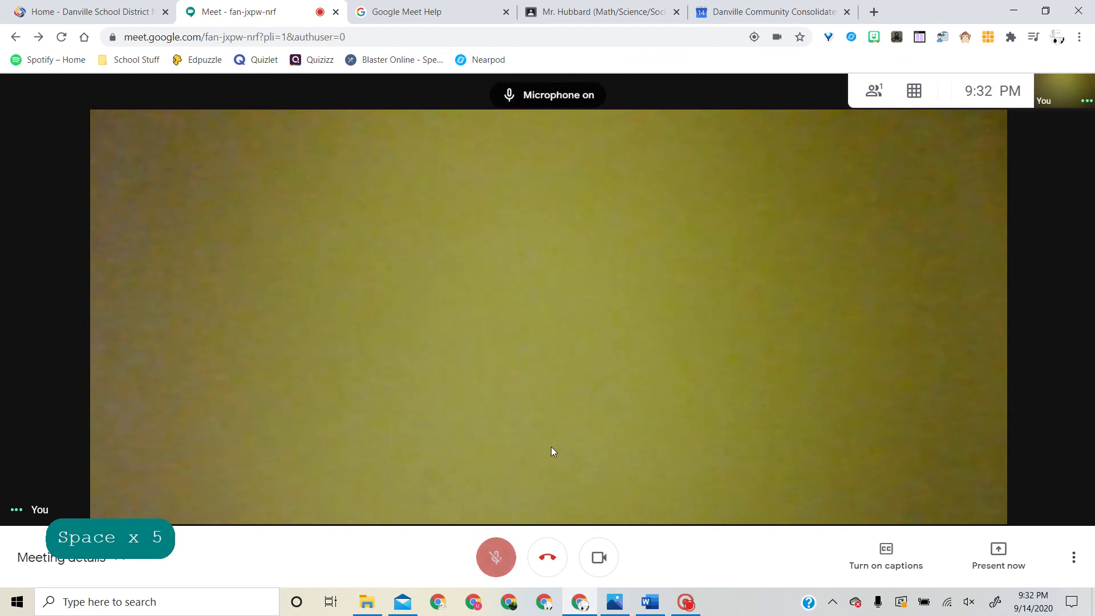
pyautogui.press('space')
pyautogui.press('space')
pyautogui.press('space')
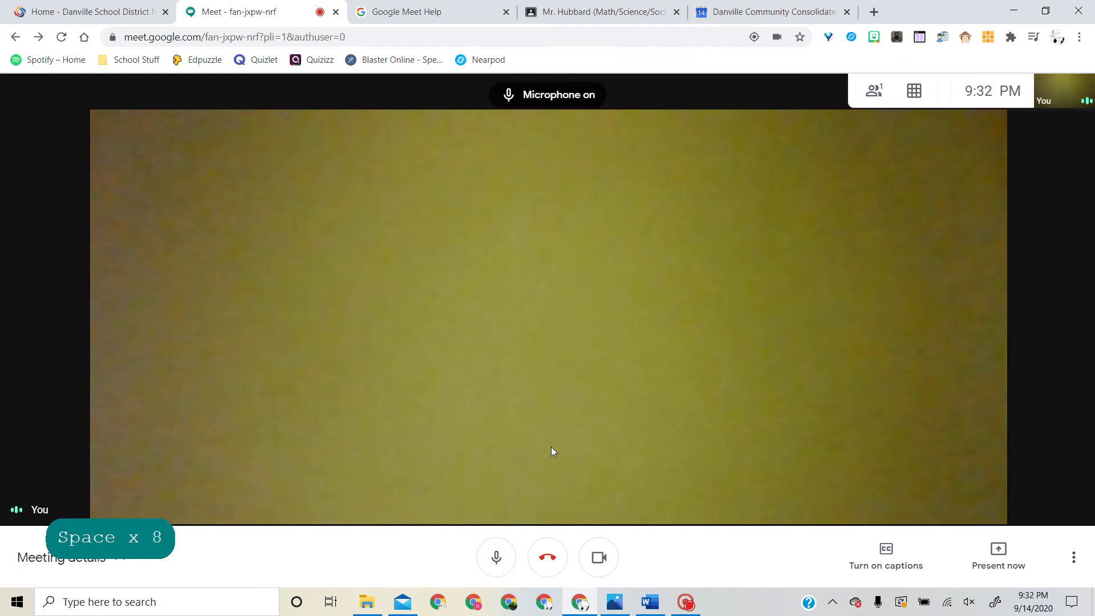
pyautogui.press('space')
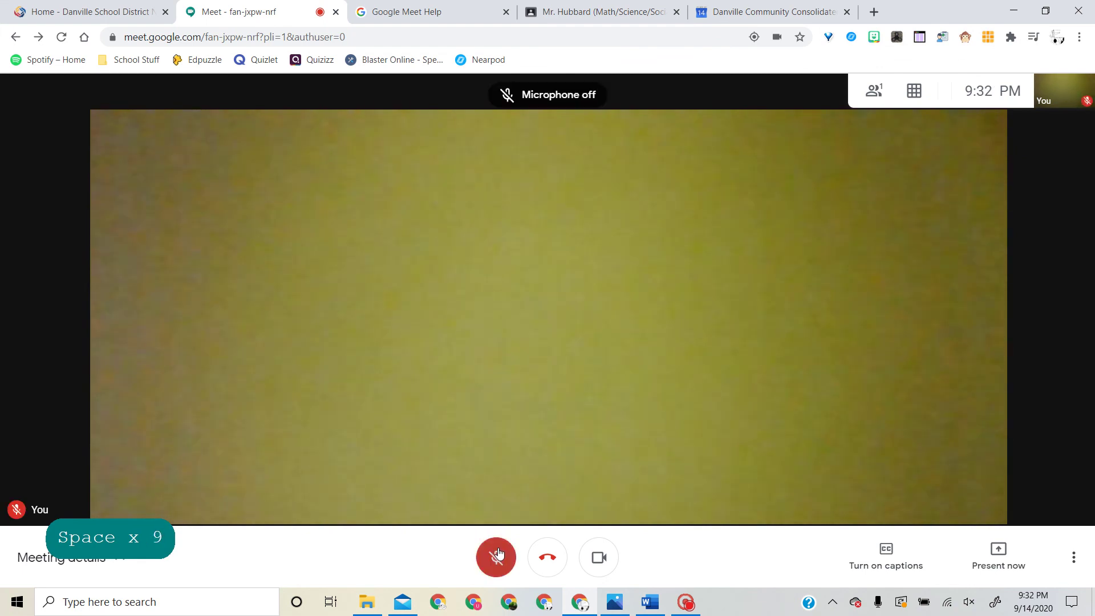
pyautogui.press('space')
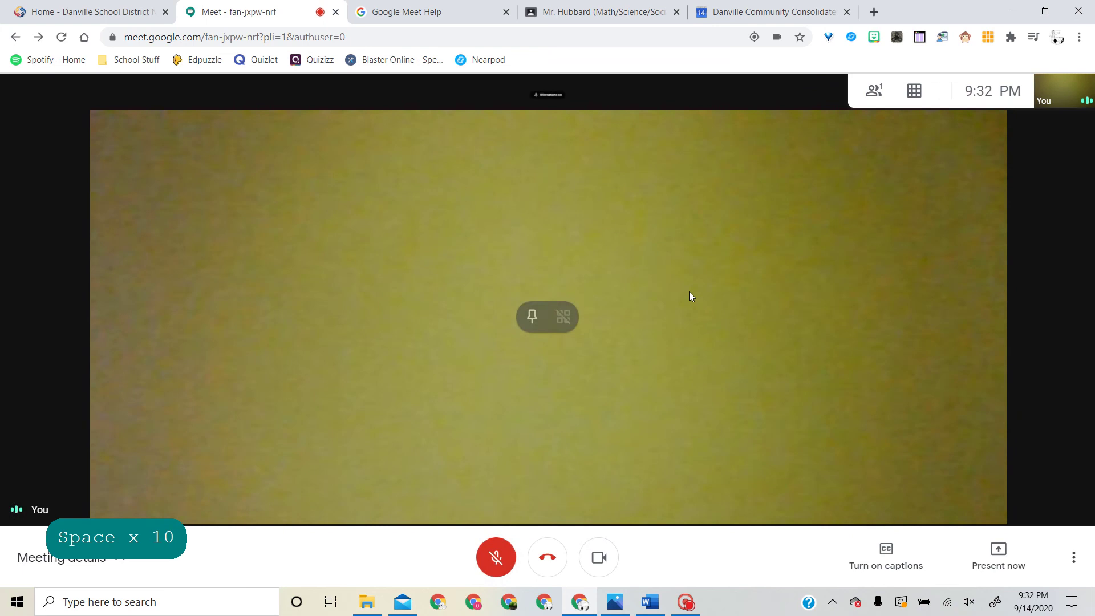
pyautogui.press('space')
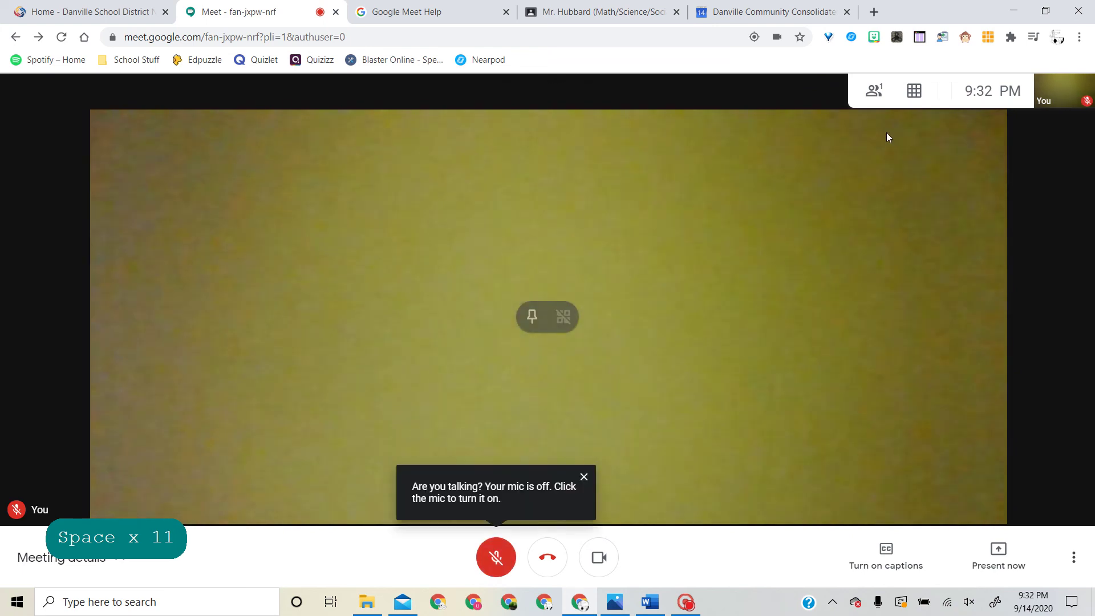
# View the Attendance for Google Meet extension's information and close it.
pyautogui.click(943, 37)
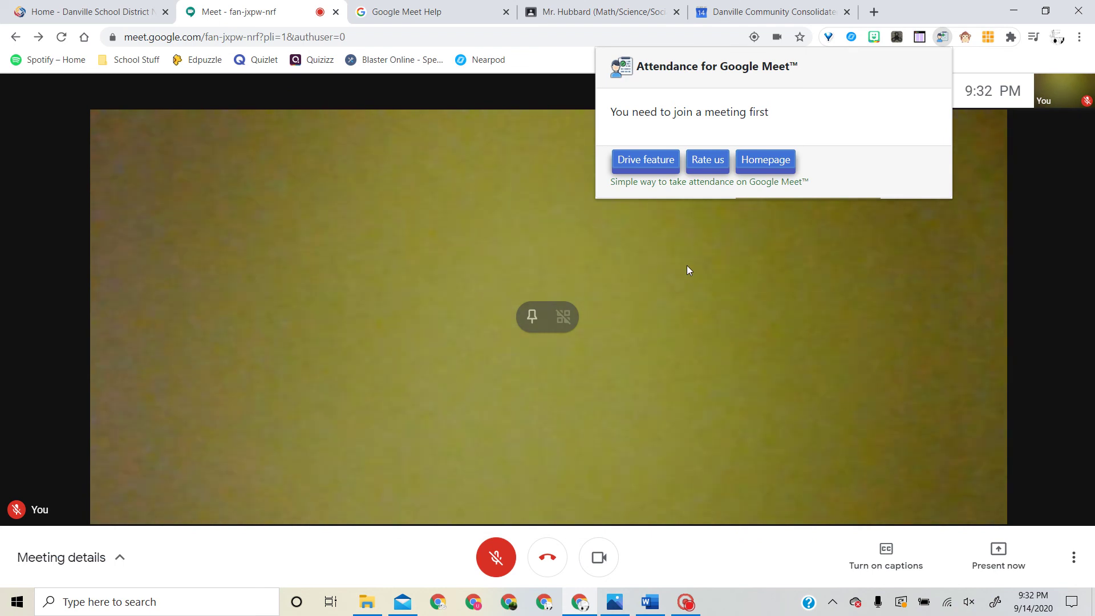
pyautogui.click(799, 300)
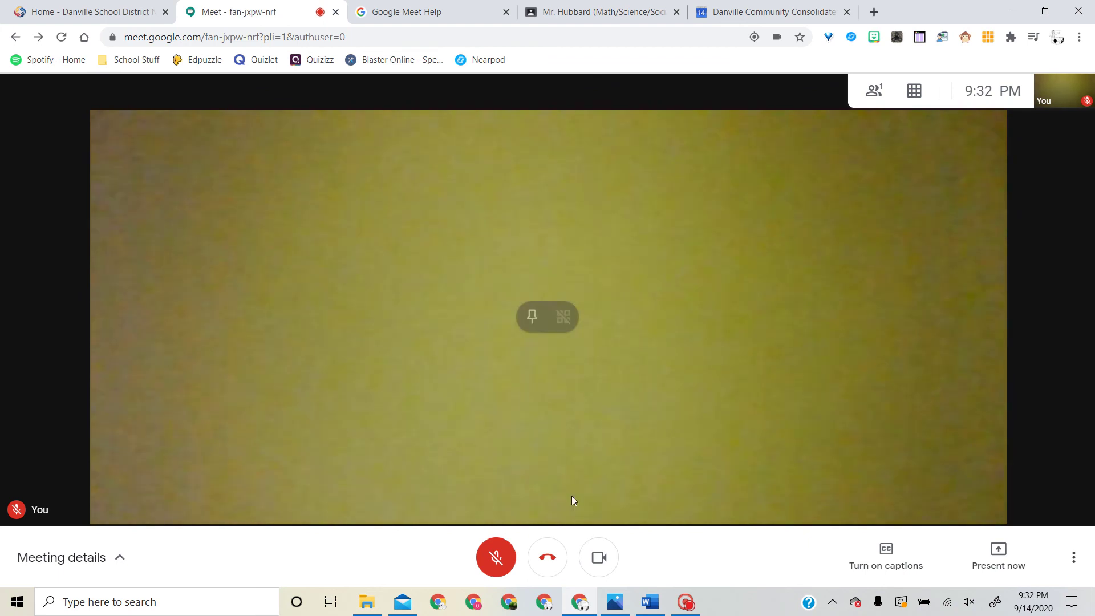
# Leave the meeting and return to the Google Meet home screen.
pyautogui.click(548, 565)
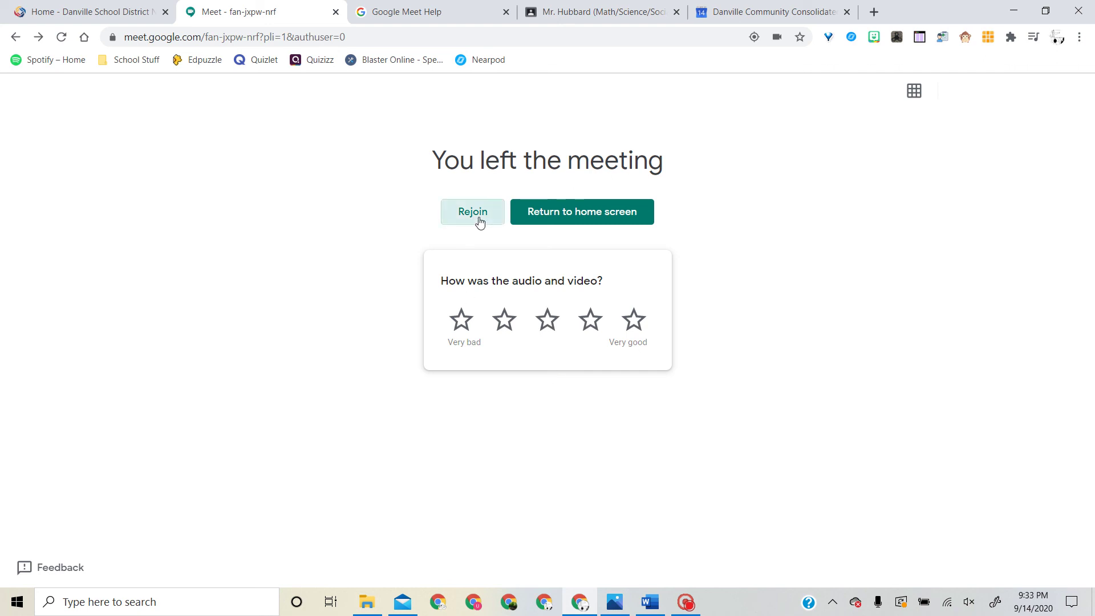
pyautogui.click(628, 222)
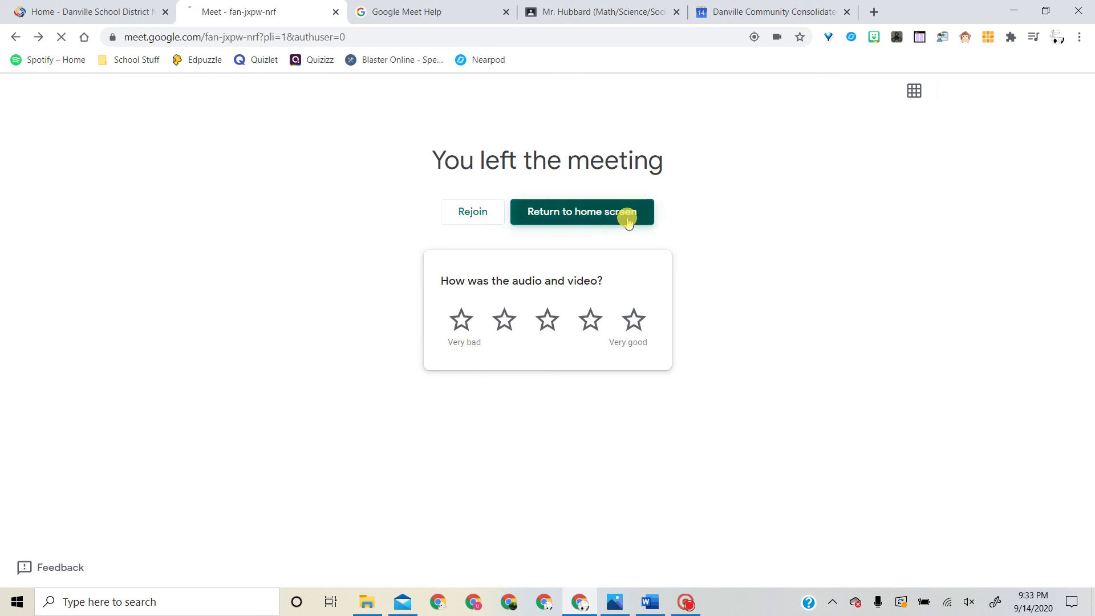